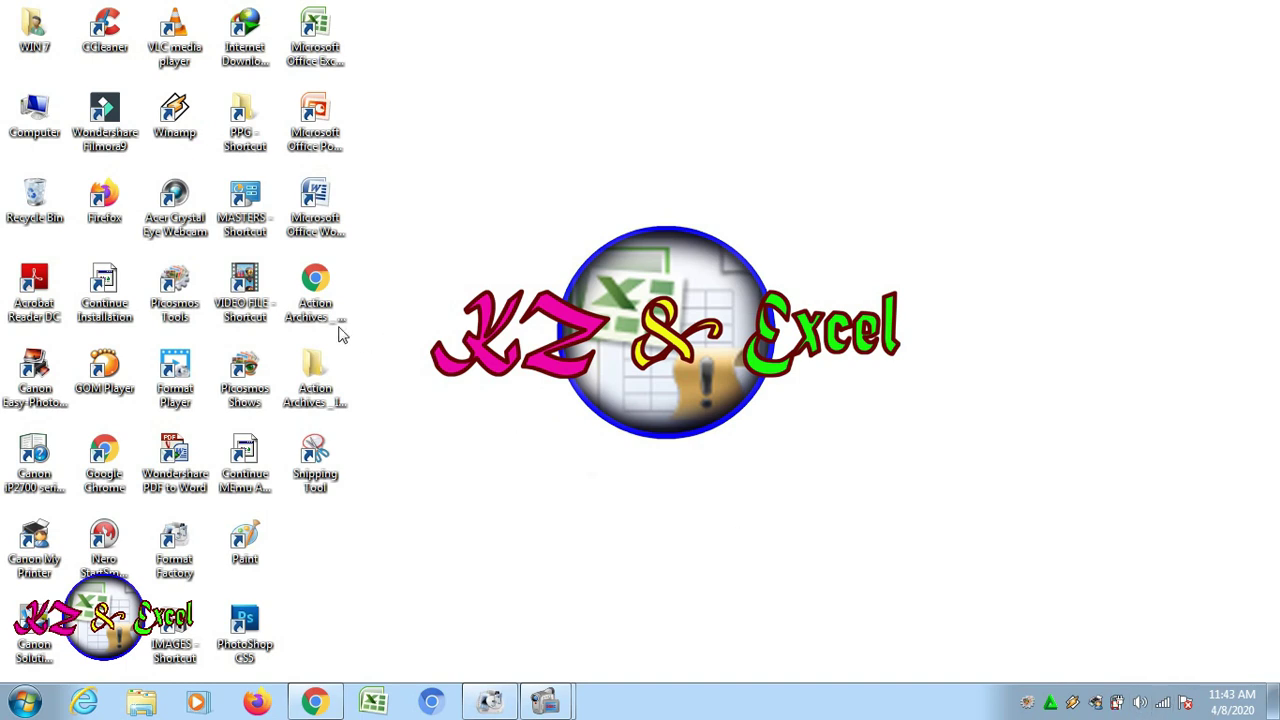
Switch to the Chrome browser window using its taskbar button
{"action": "left_click", "coordinate": [322, 702]}
Load the google.co.id homepage in Chrome and show the Google apps panel
{"action": "left_click", "coordinate": [640, 318]}
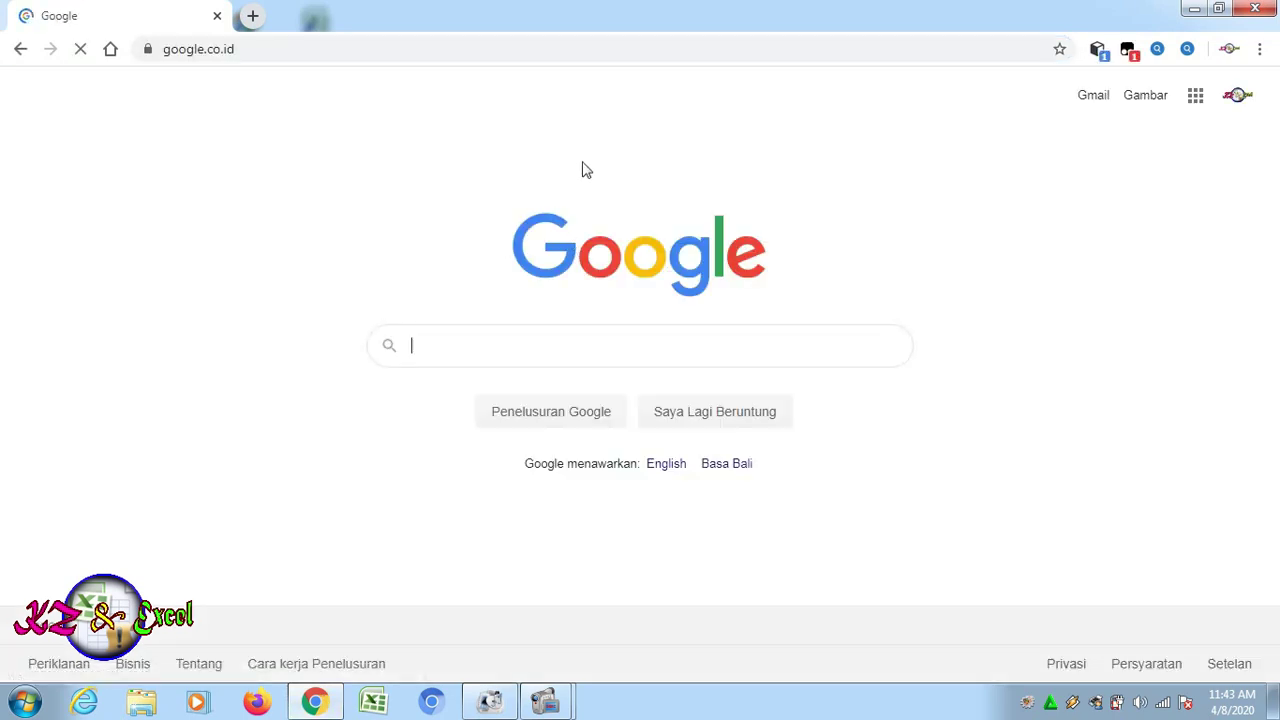
{"action": "left_click", "coordinate": [1050, 257]}
{"action": "left_click", "coordinate": [1197, 99]}
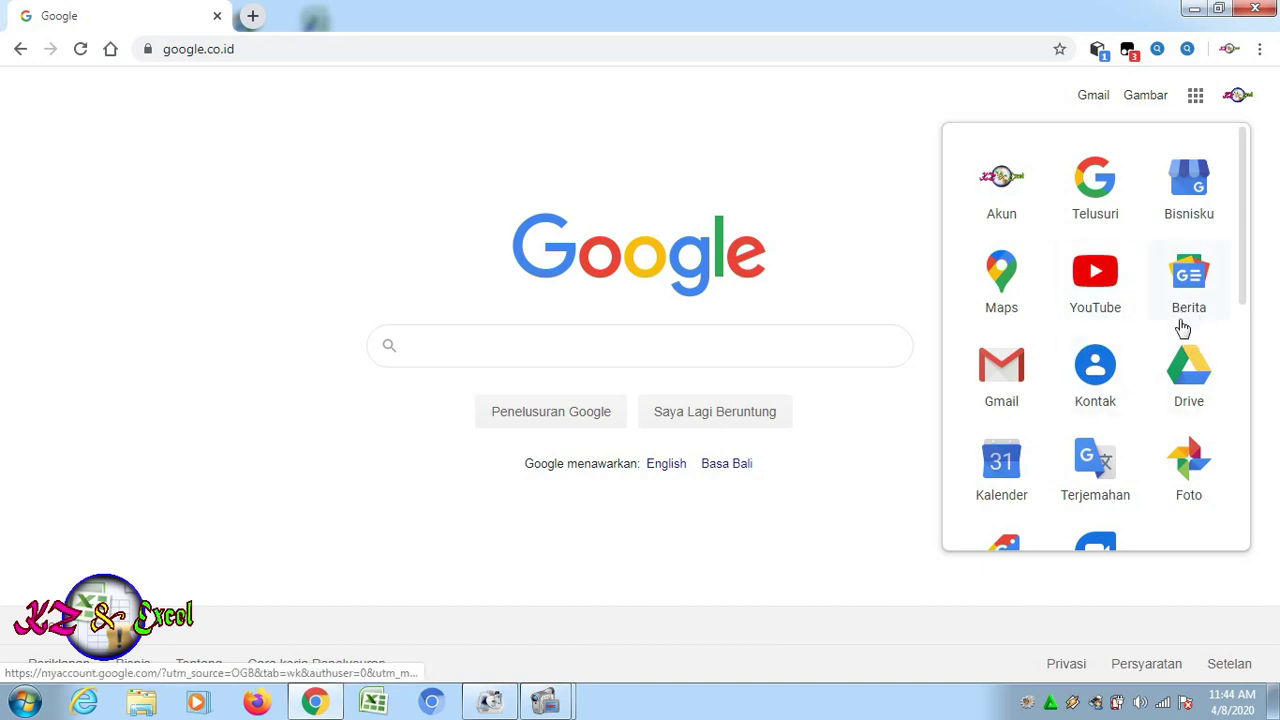
Open Google Drive, create a folder named 'ULANGAN BAHASA INGGRIS' in My Drive, and enter it
{"action": "left_click", "coordinate": [1187, 380]}
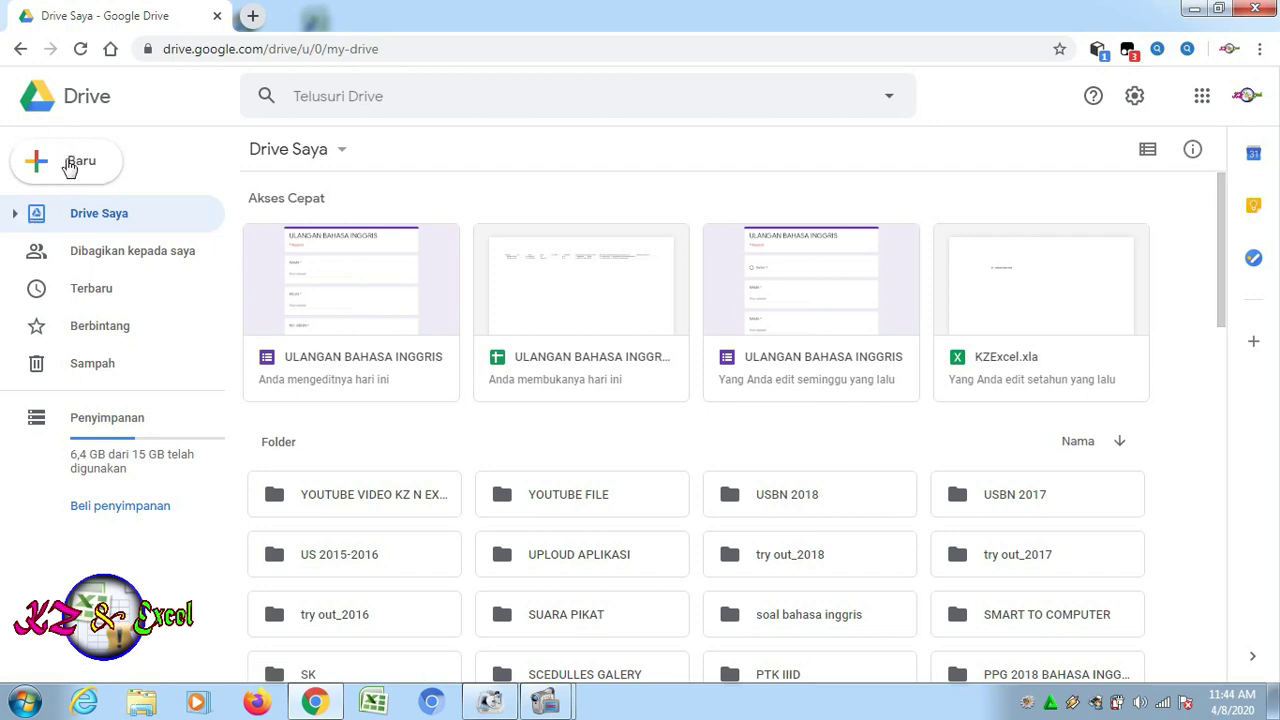
{"action": "left_click", "coordinate": [57, 166]}
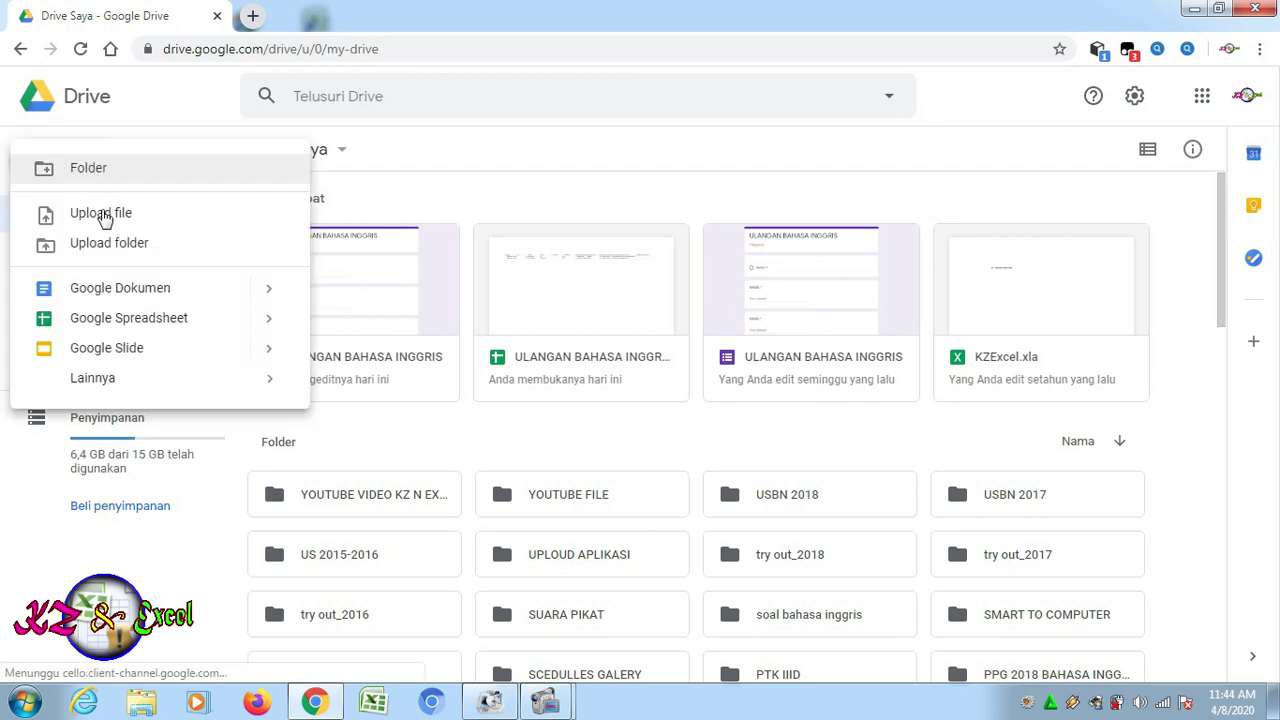
{"action": "left_click", "coordinate": [88, 169]}
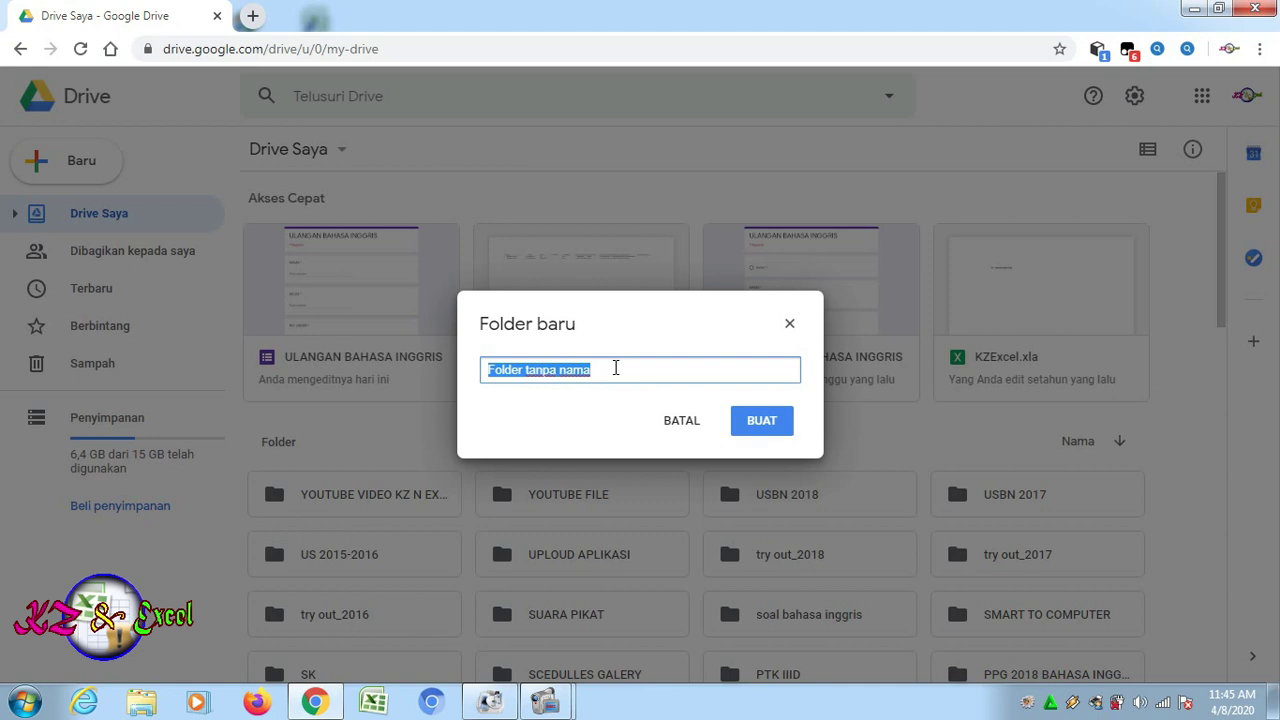
{"action": "type", "text": "ulanga"}
{"action": "type", "text": "LANGAN BAHASA INGGRIS"}
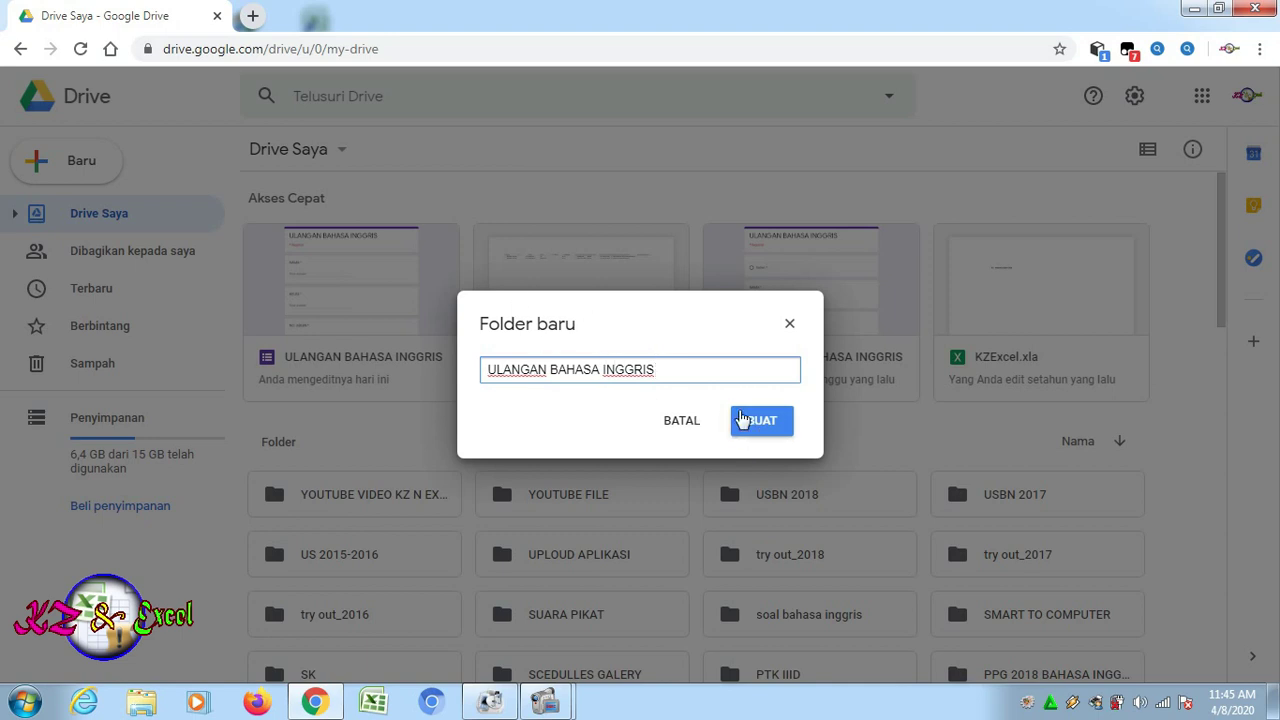
{"action": "left_click", "coordinate": [769, 425]}
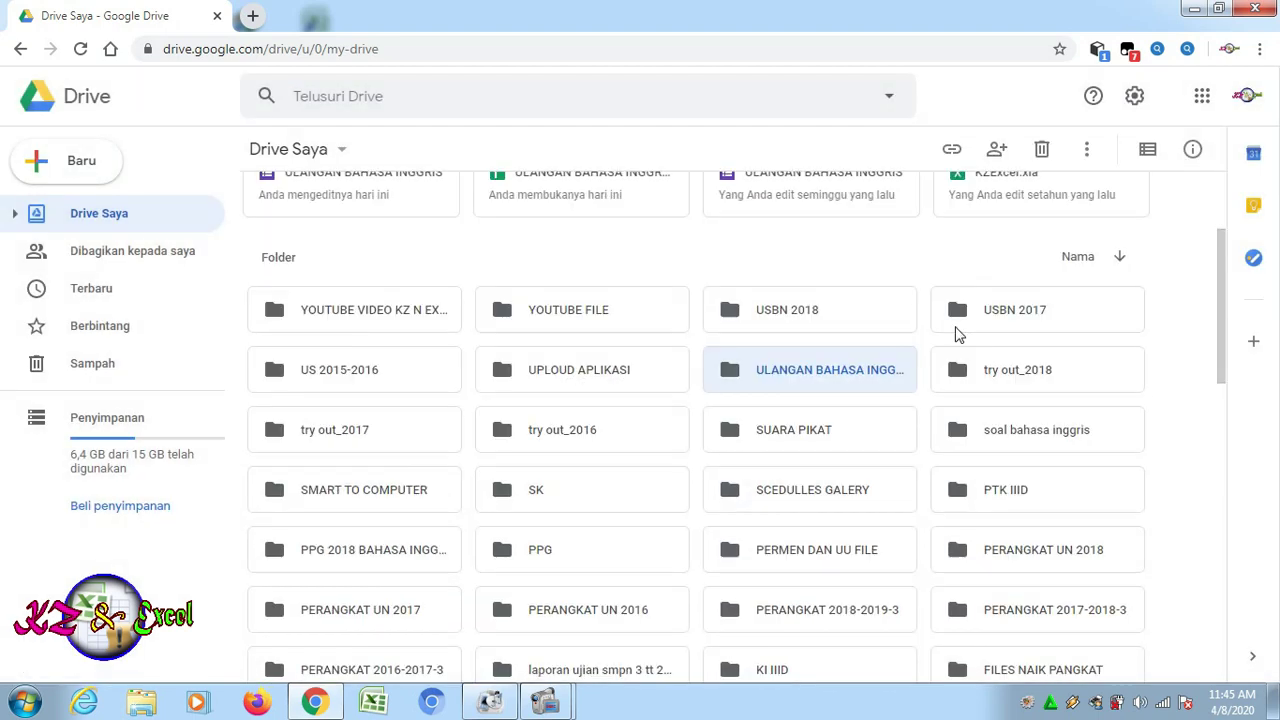
{"action": "double_click", "coordinate": [781, 373]}
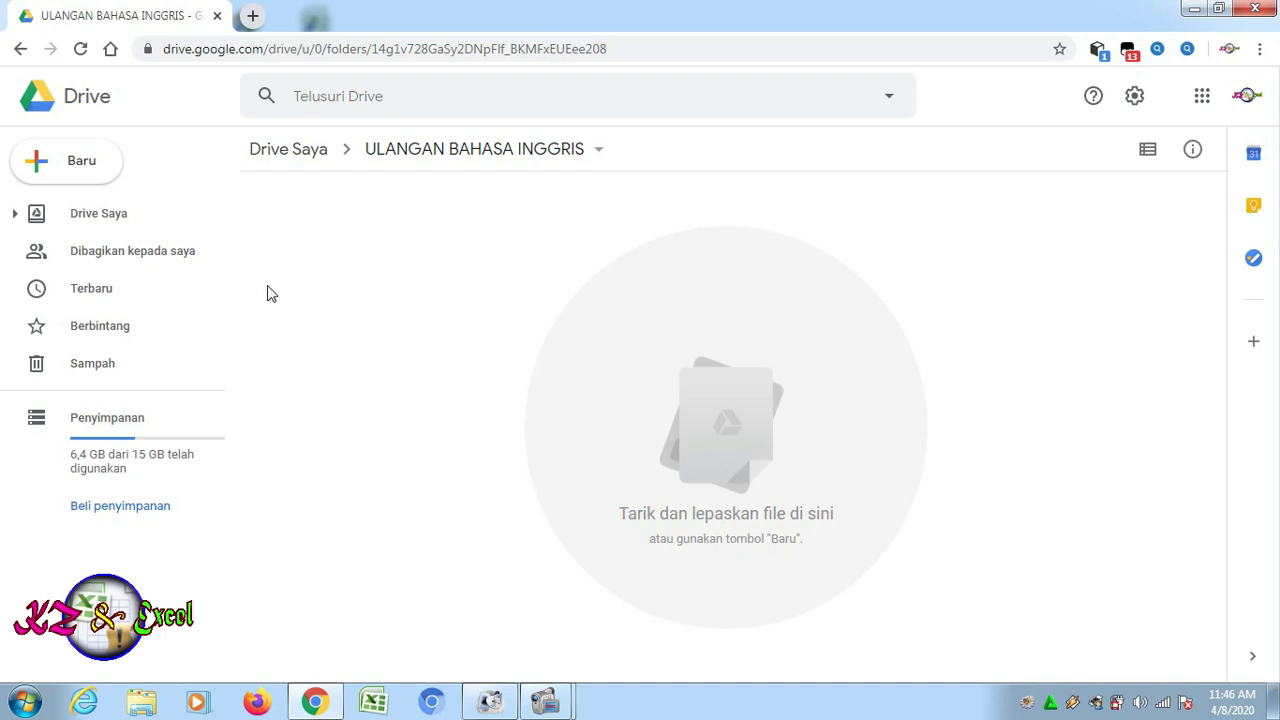
Create a blank Google Formulir from Baru > Lainnya inside the folder
{"action": "left_click", "coordinate": [86, 168]}
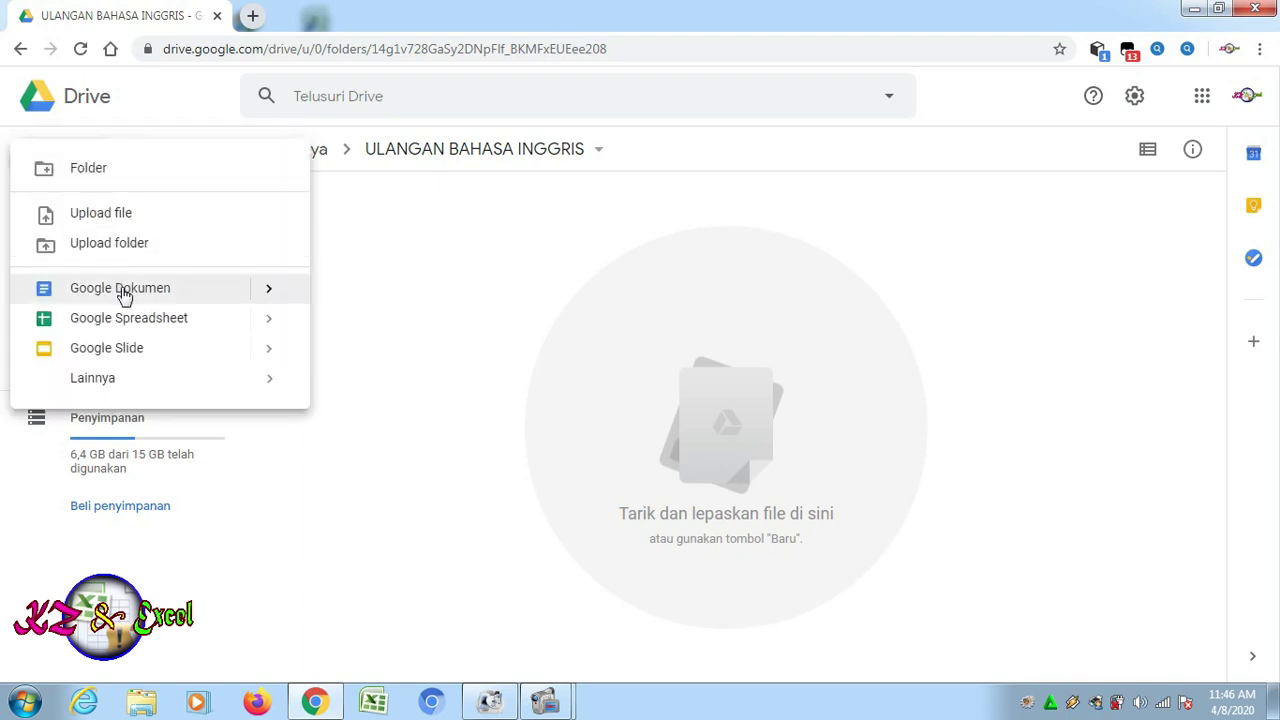
{"action": "left_click", "coordinate": [471, 291]}
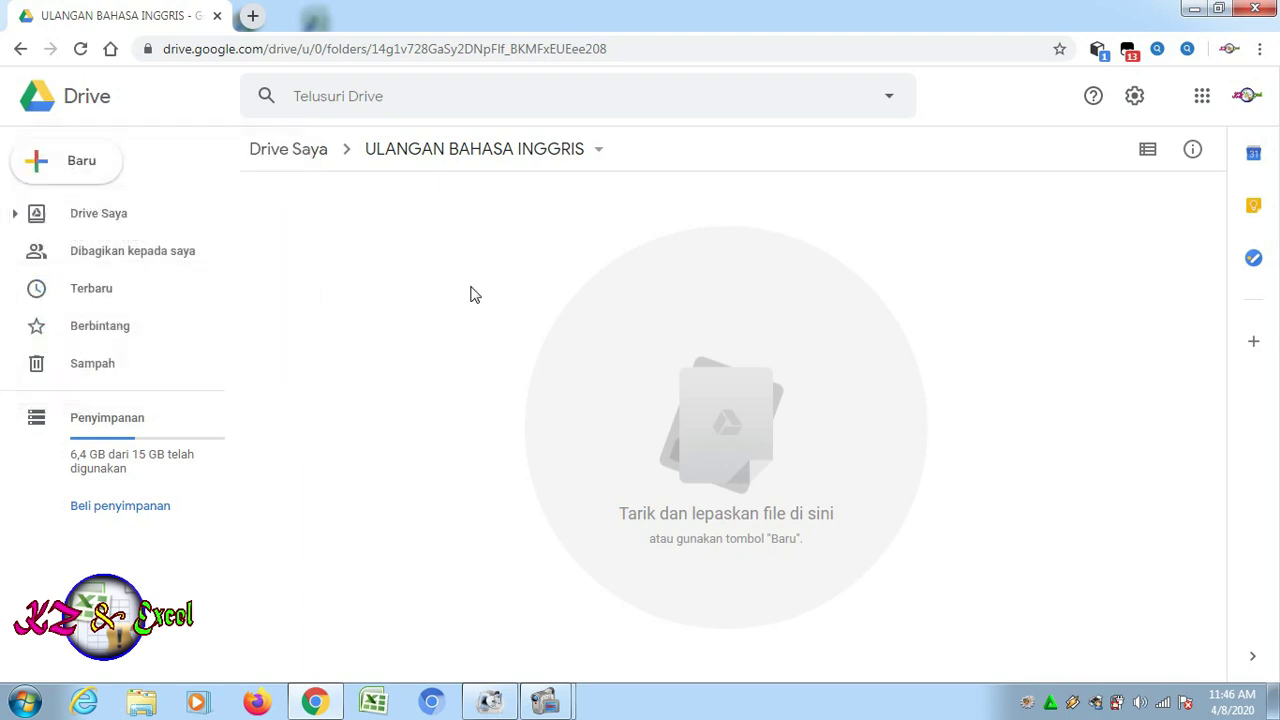
{"action": "left_click", "coordinate": [47, 170]}
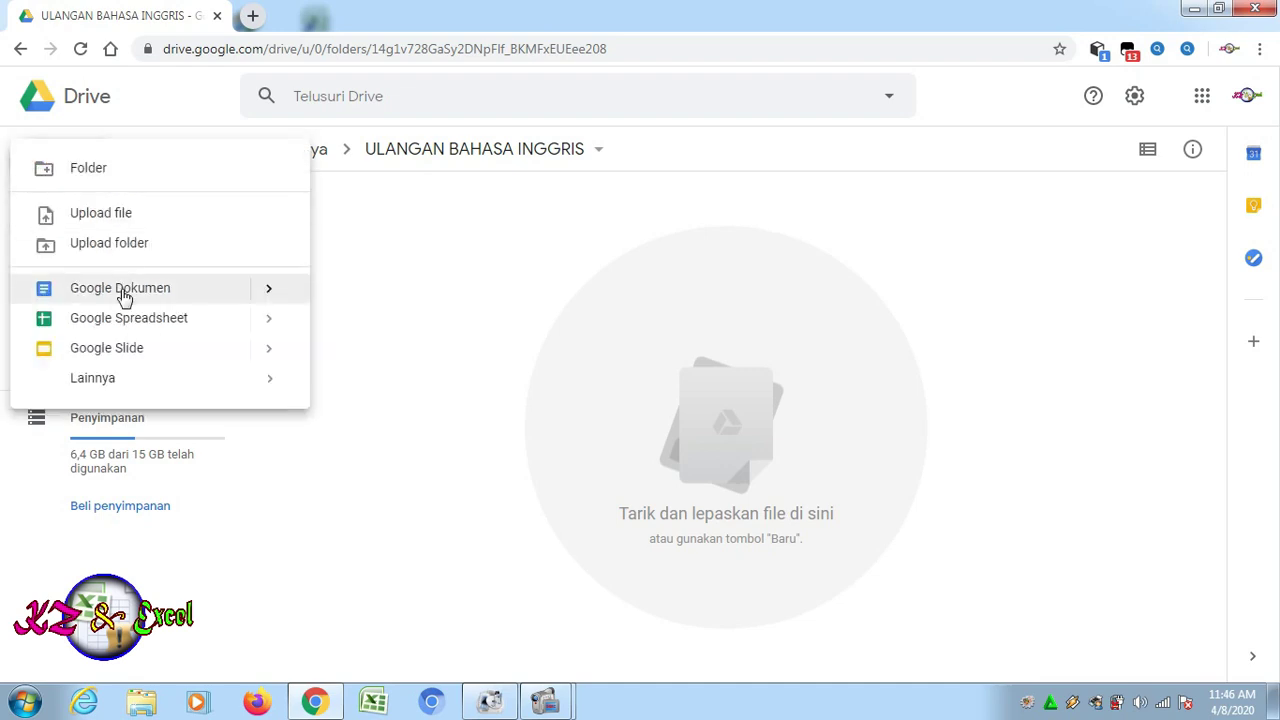
{"action": "mouse_move", "coordinate": [137, 383]}
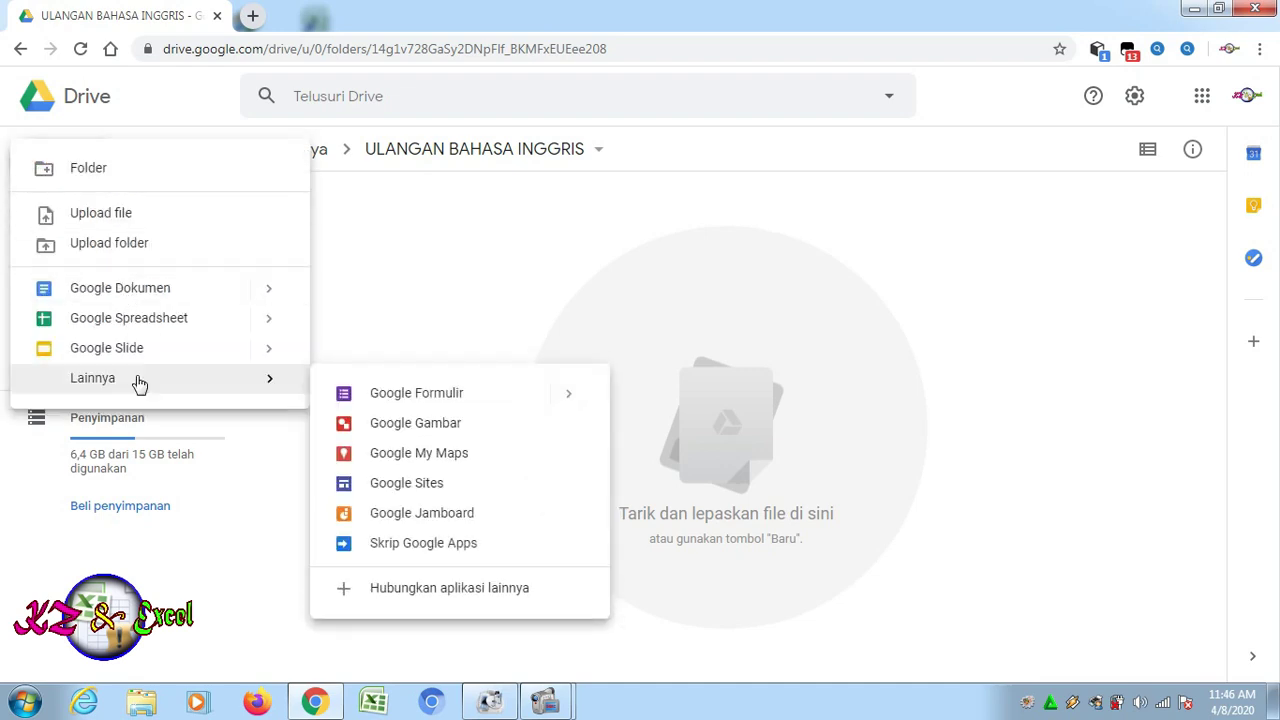
{"action": "left_click", "coordinate": [449, 396]}
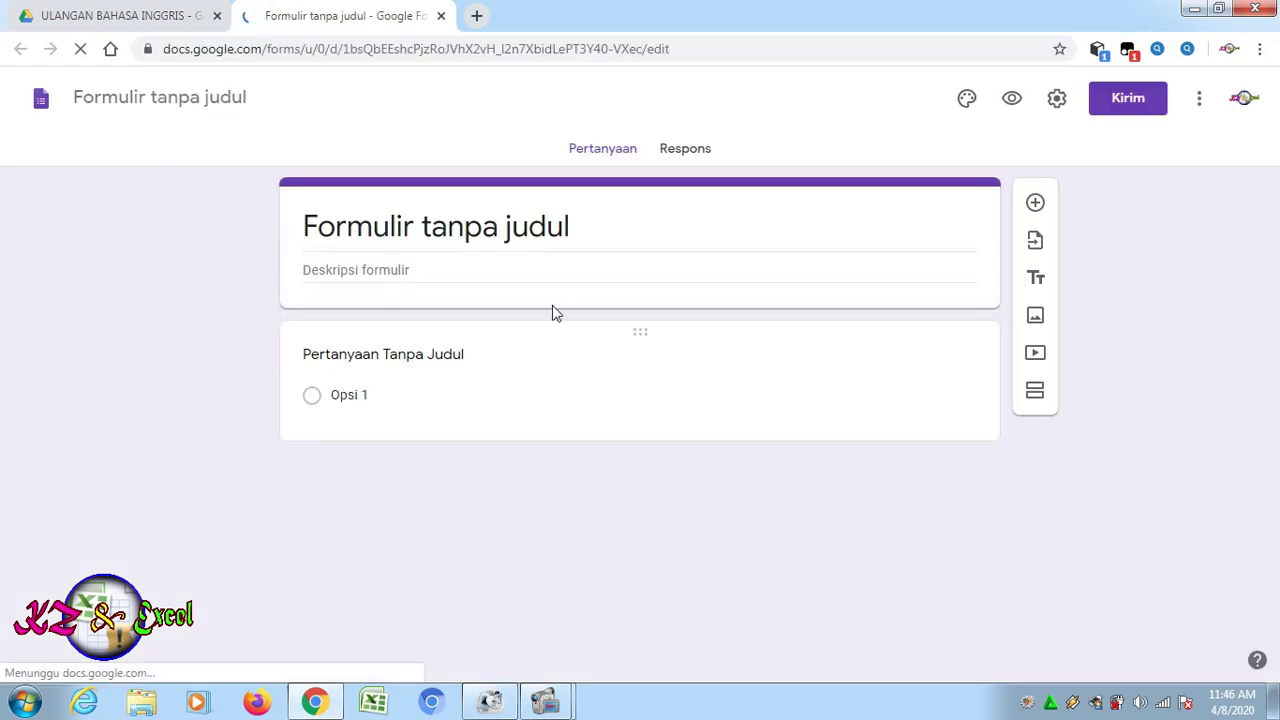
Rename the untitled form document to 'ULANGAN BAHASA INGGRIS'
{"action": "left_click", "coordinate": [362, 236]}
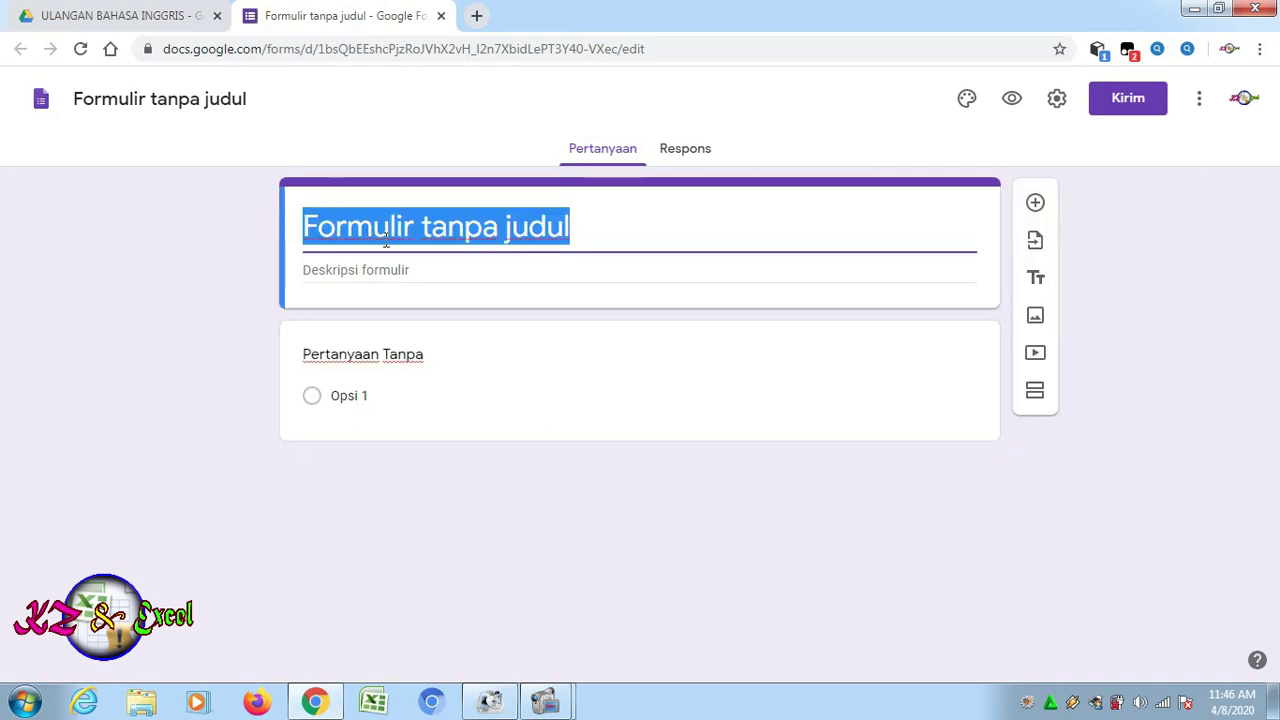
{"action": "left_click", "coordinate": [184, 96]}
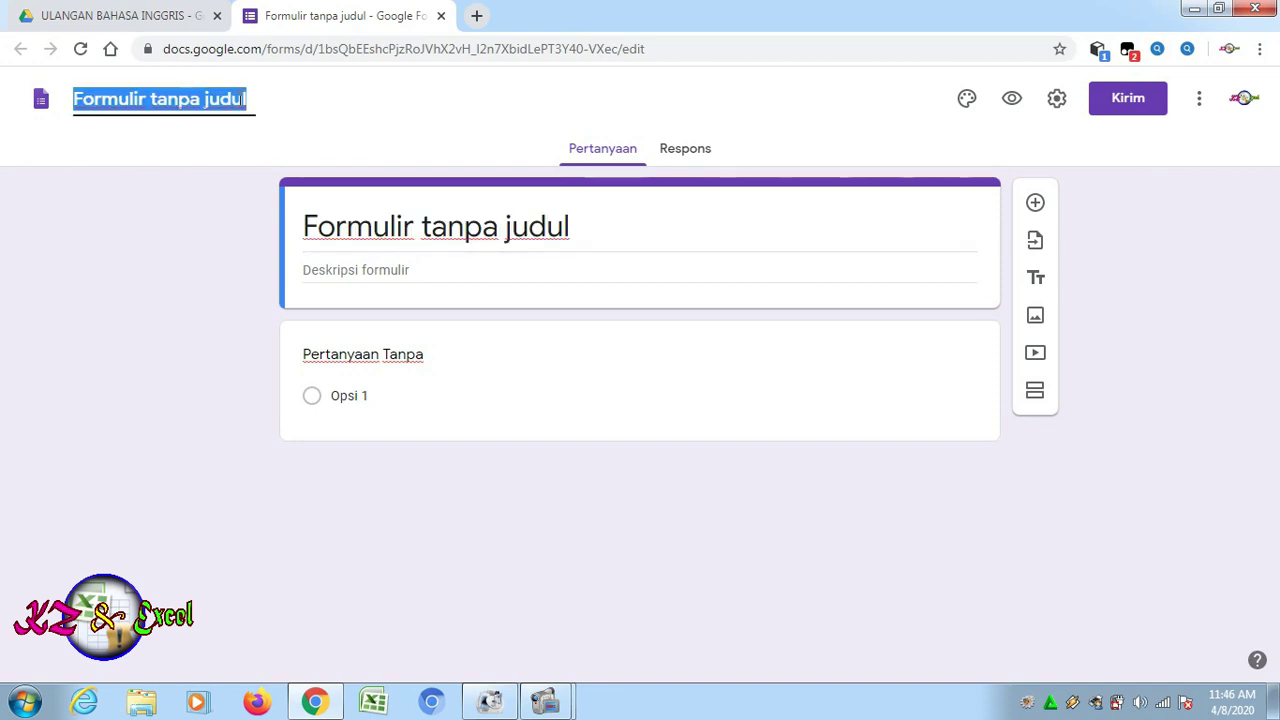
{"action": "type", "text": "ULANGAN BAHASA INGGRIS"}
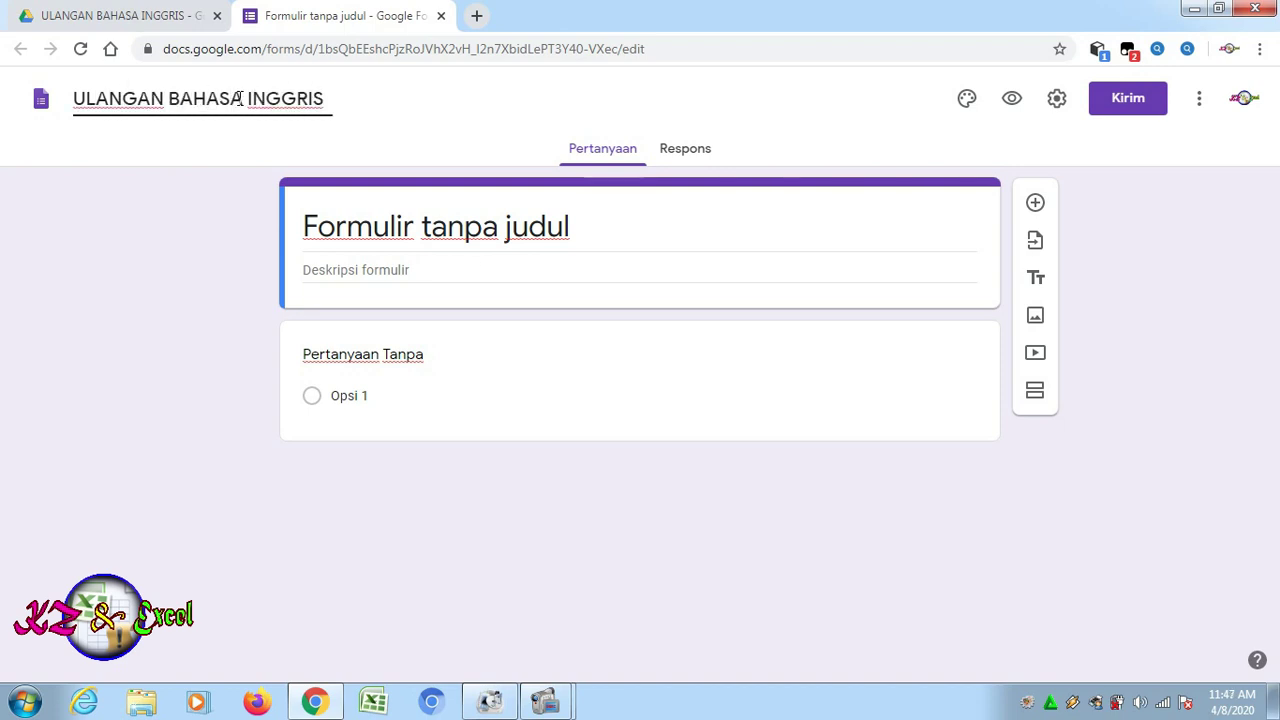
{"action": "left_click", "coordinate": [627, 287]}
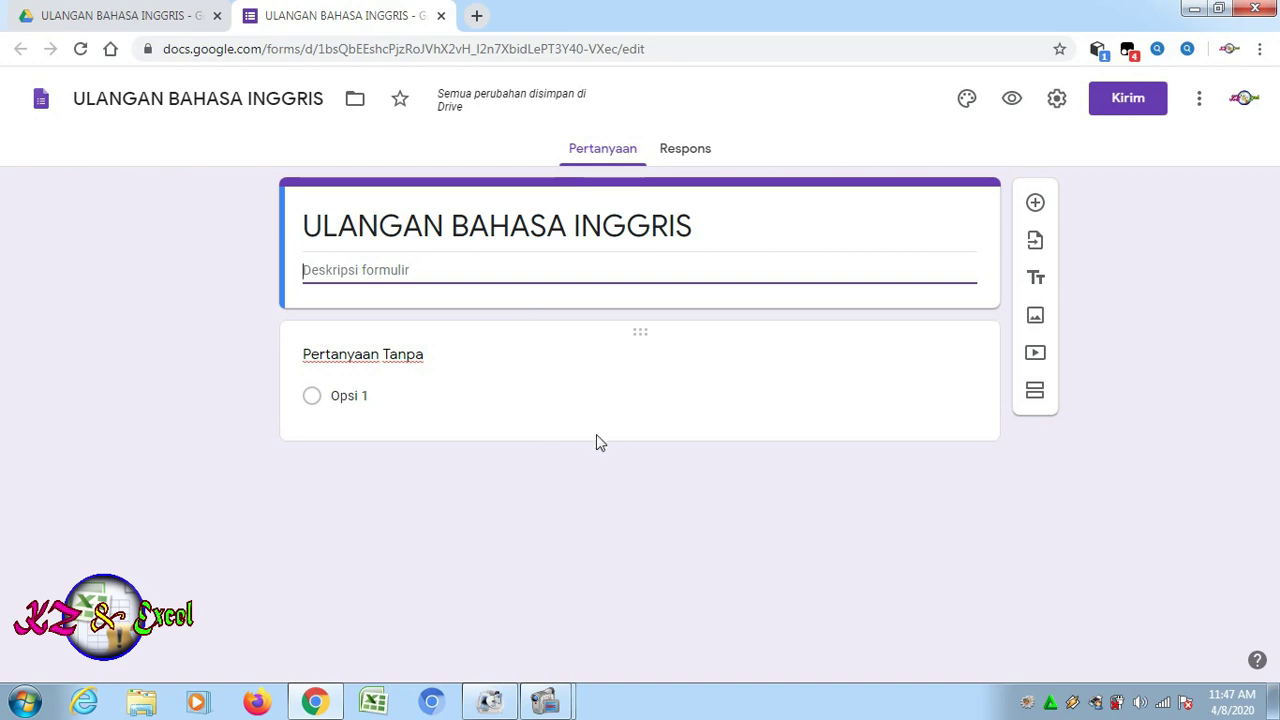
{"action": "left_click", "coordinate": [571, 388]}
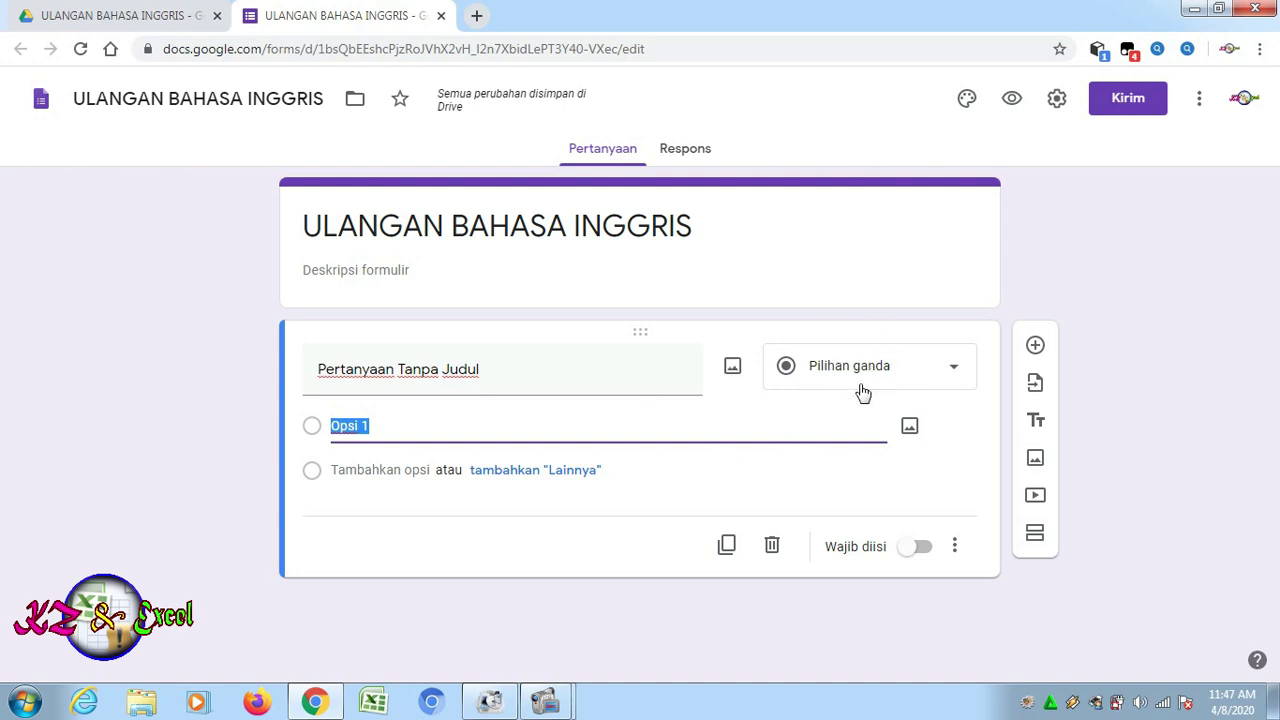
Change the first question to a required Jawaban singkat question titled 'NAMA'
{"action": "left_click", "coordinate": [957, 375]}
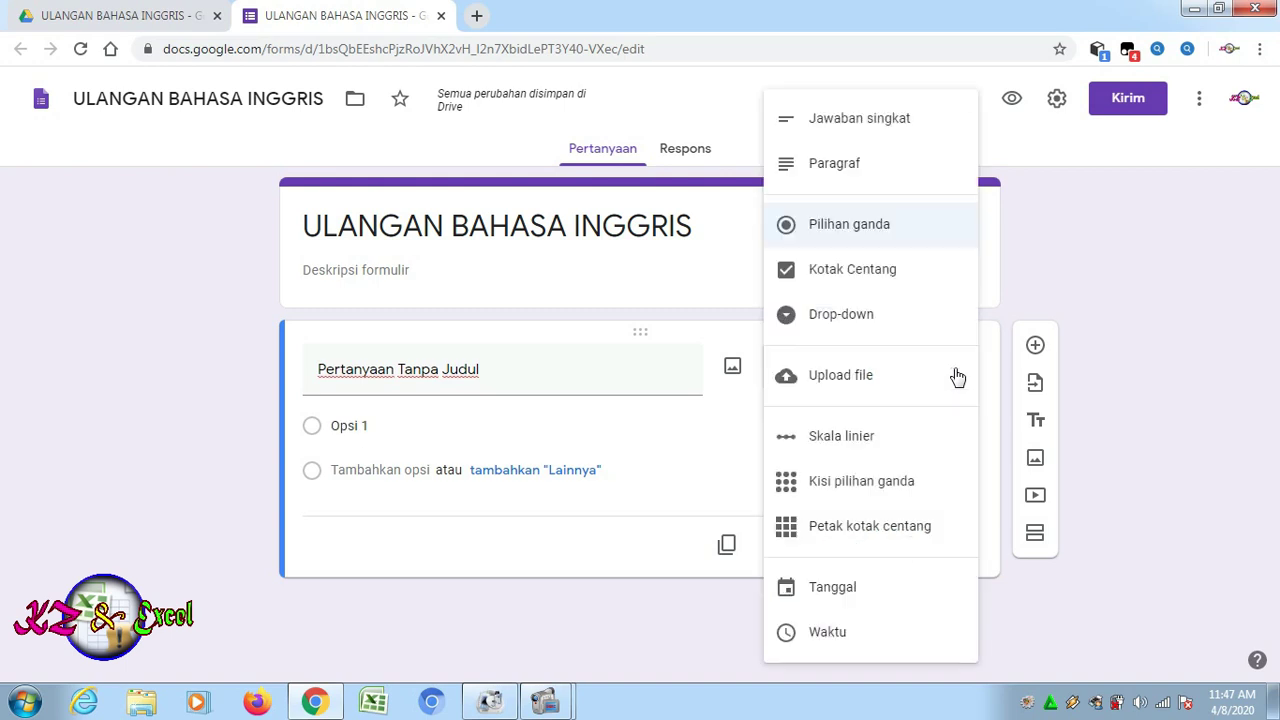
{"action": "left_click", "coordinate": [852, 130]}
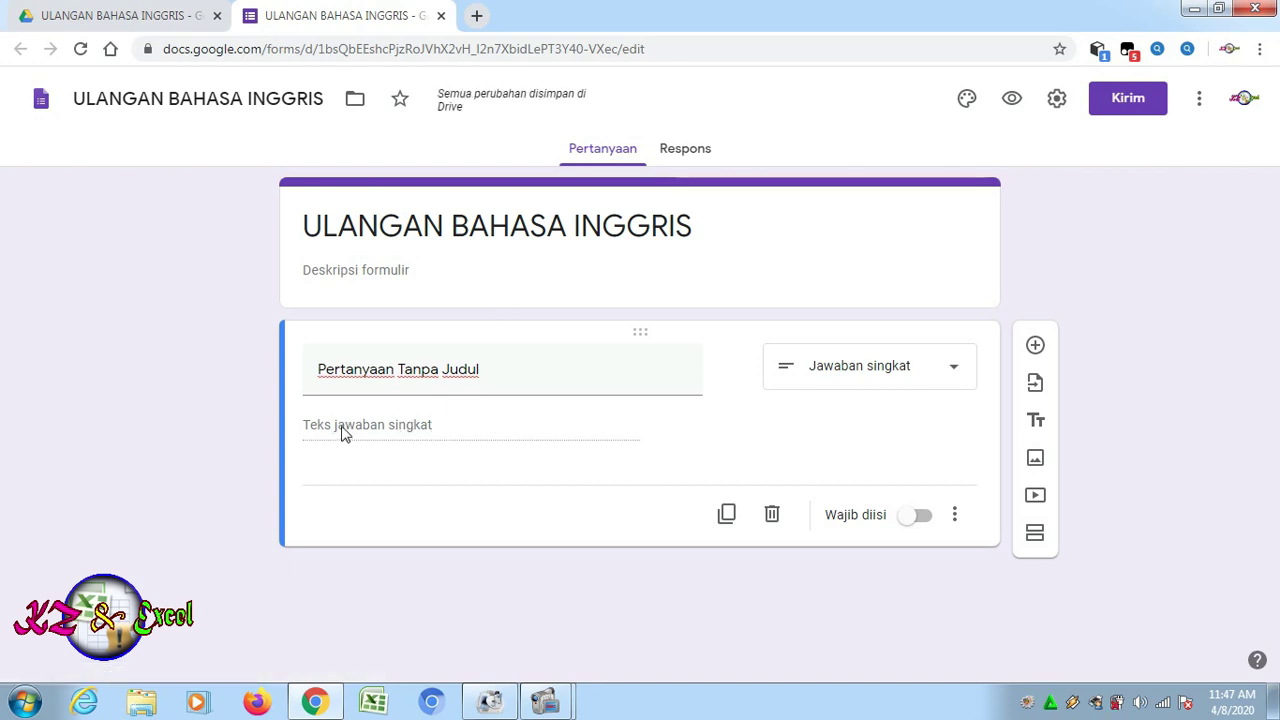
{"action": "left_click", "coordinate": [485, 369]}
{"action": "double_click", "coordinate": [392, 370]}
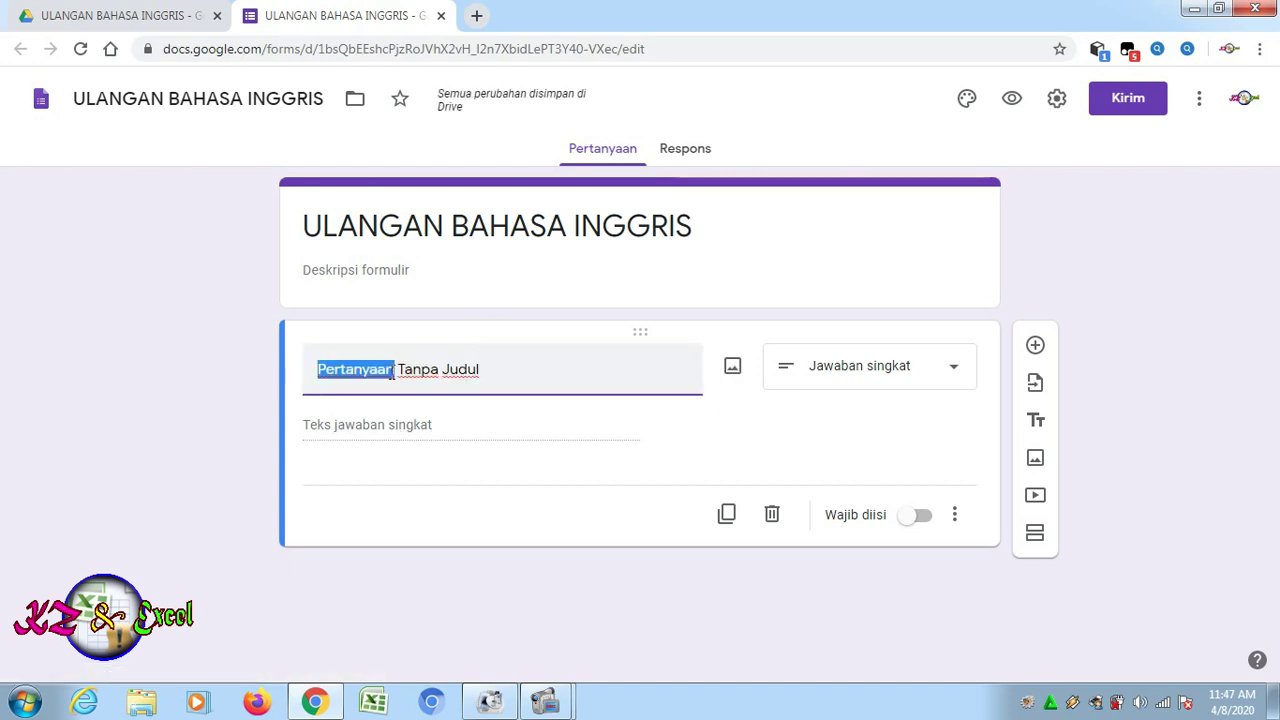
{"action": "left_click_drag", "start_coordinate": [392, 370], "coordinate": [490, 374]}
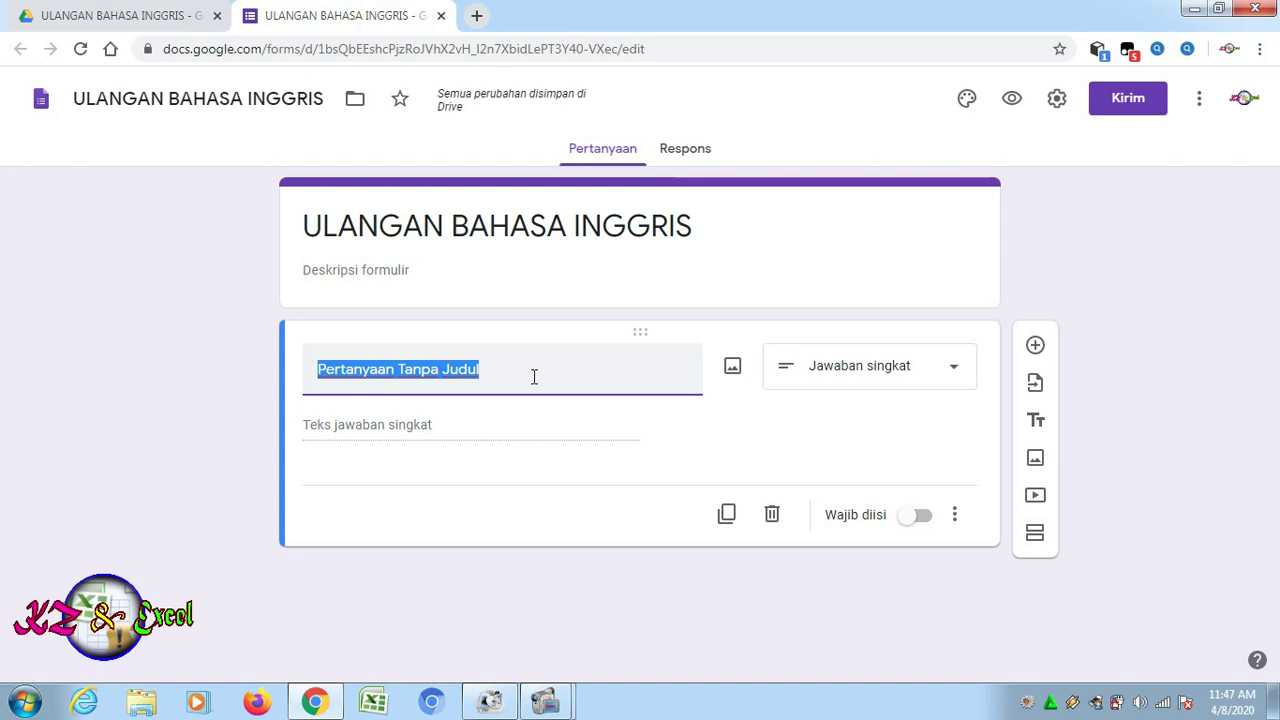
{"action": "type", "text": "na"}
{"action": "key", "text": "BackSpace"}
{"action": "key", "text": "BackSpace"}
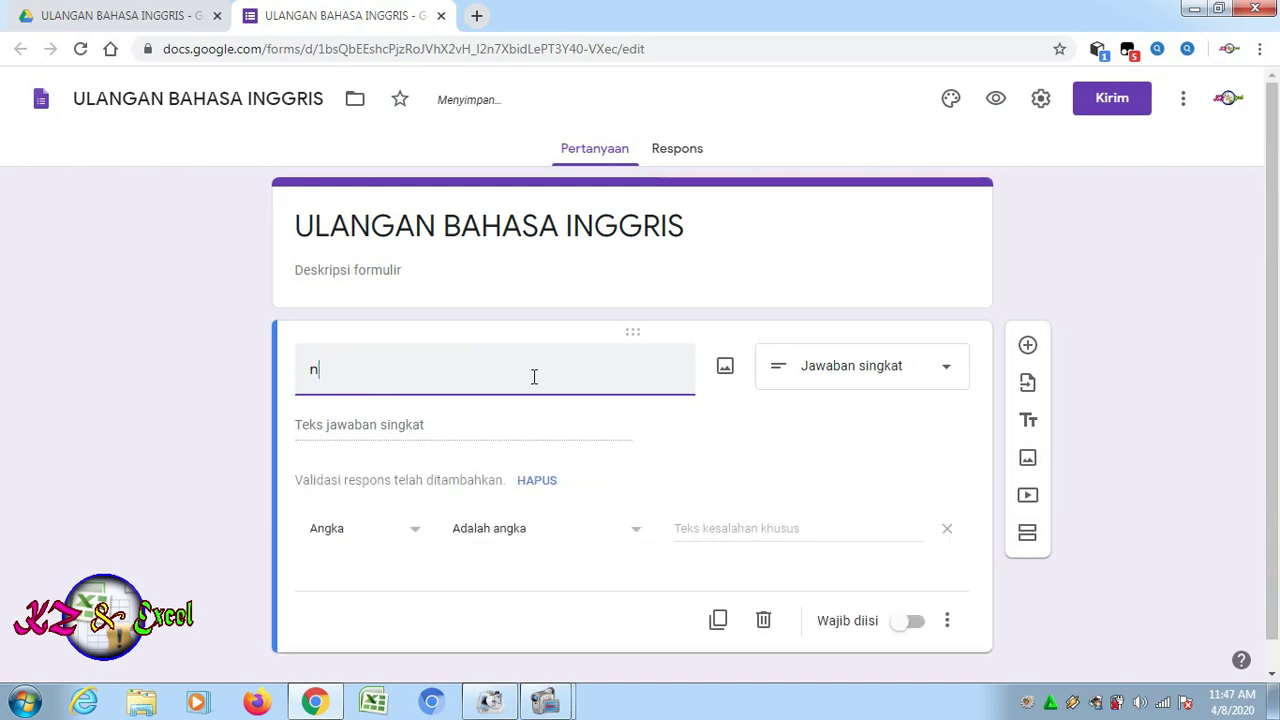
{"action": "key", "text": "BackSpace"}
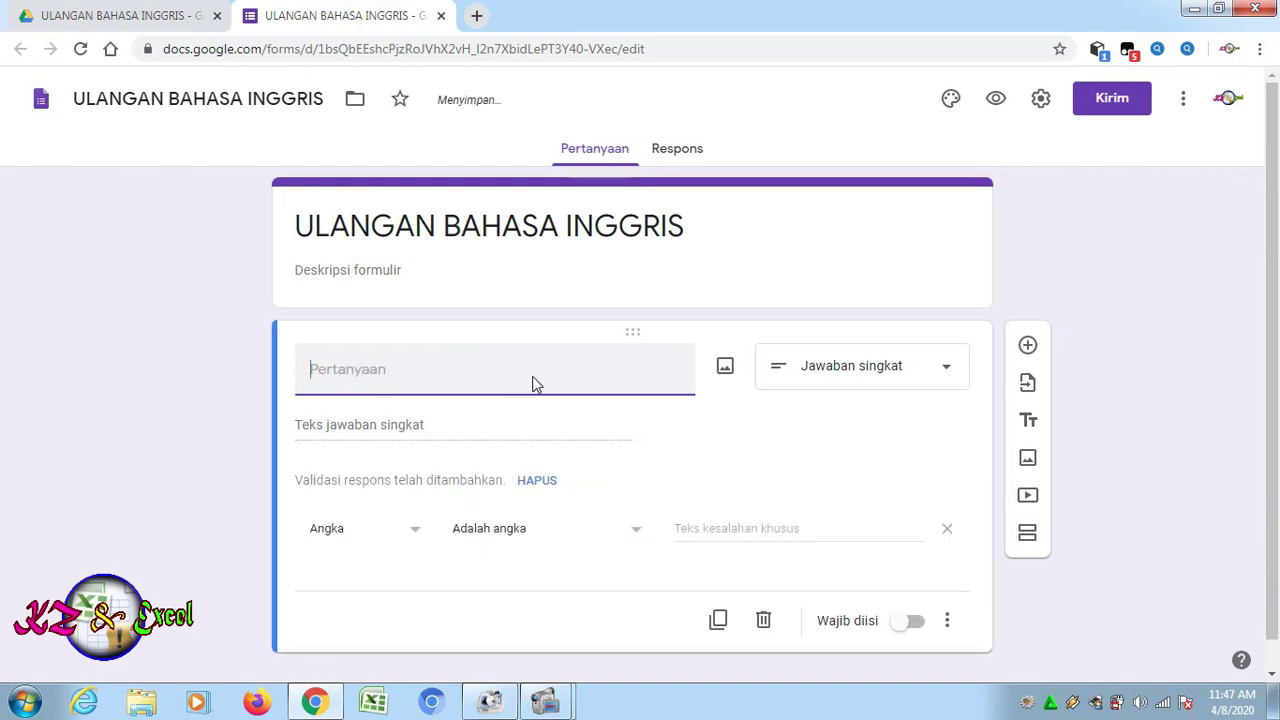
{"action": "type", "text": "NAMA"}
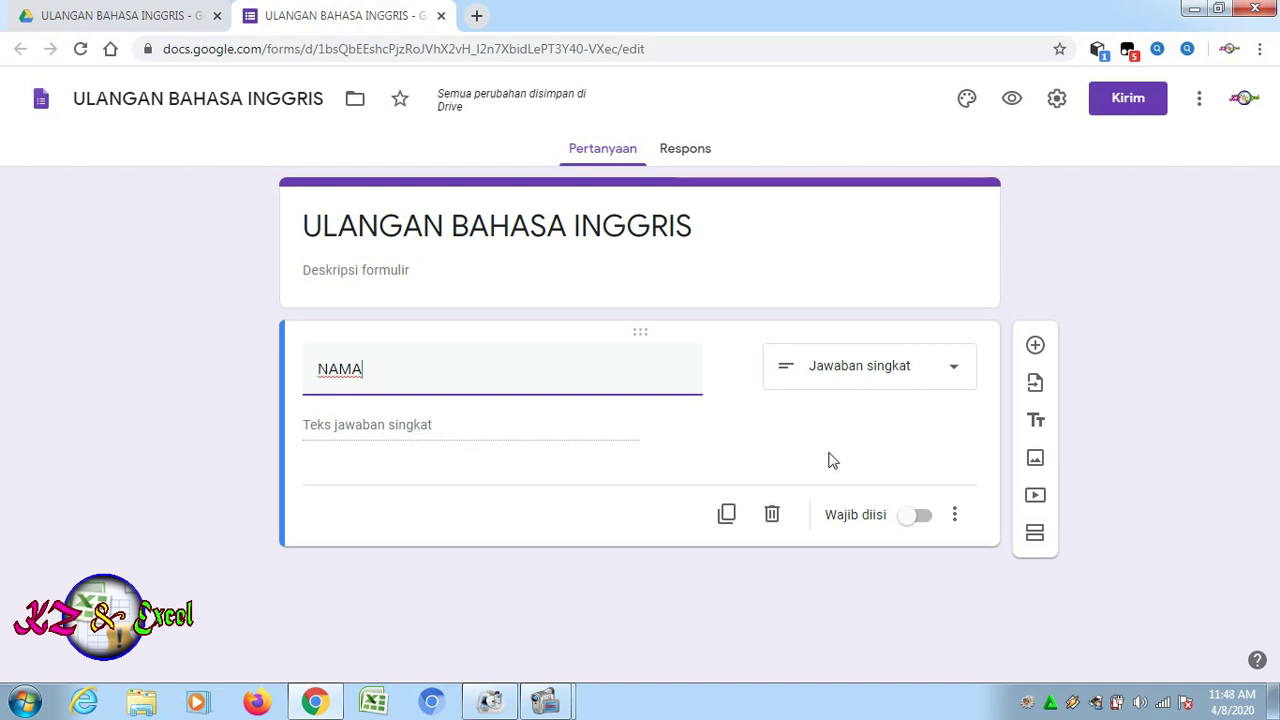
{"action": "left_click", "coordinate": [897, 446]}
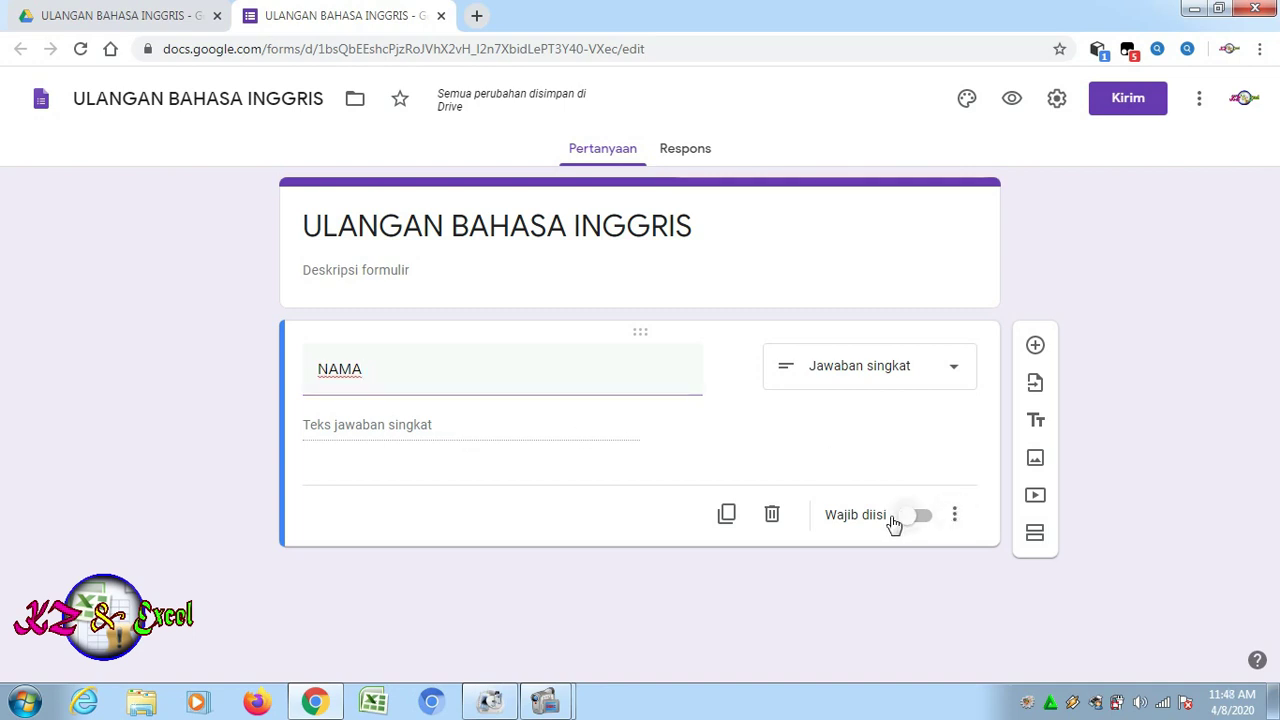
{"action": "left_click", "coordinate": [924, 518]}
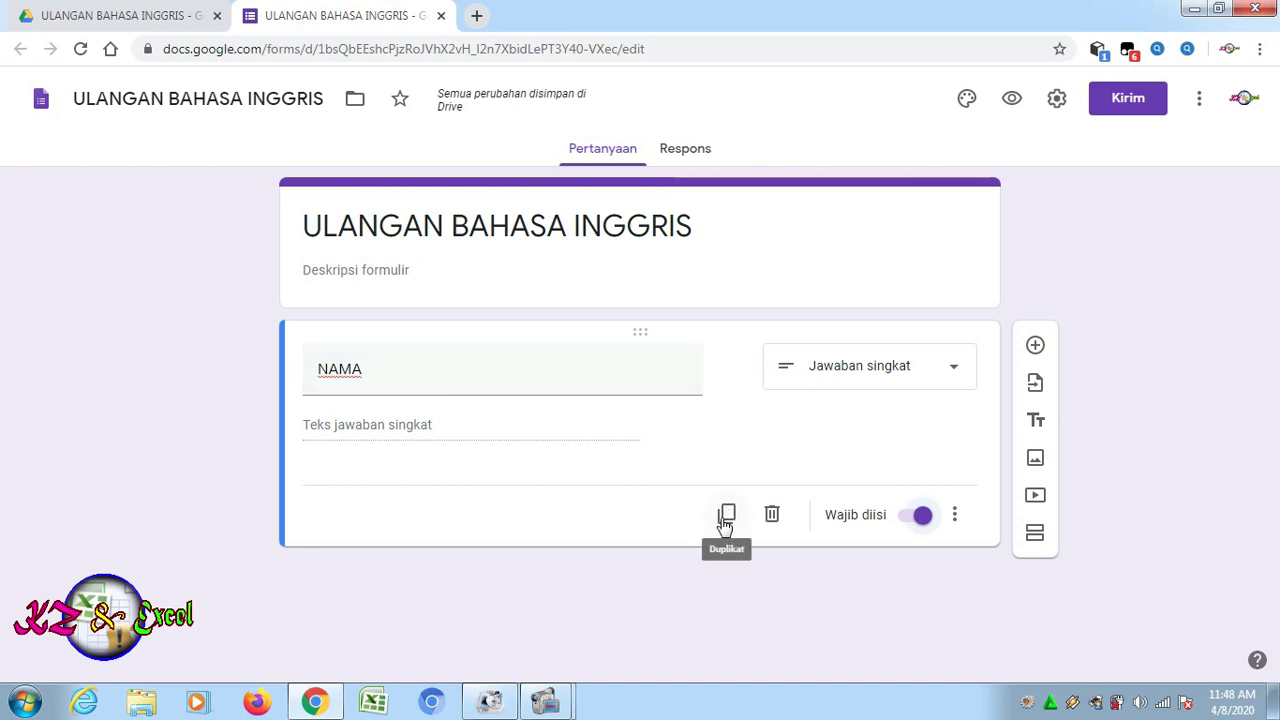
Duplicate the NAMA question and retitle the copy 'KELAS'
{"action": "left_click", "coordinate": [726, 516]}
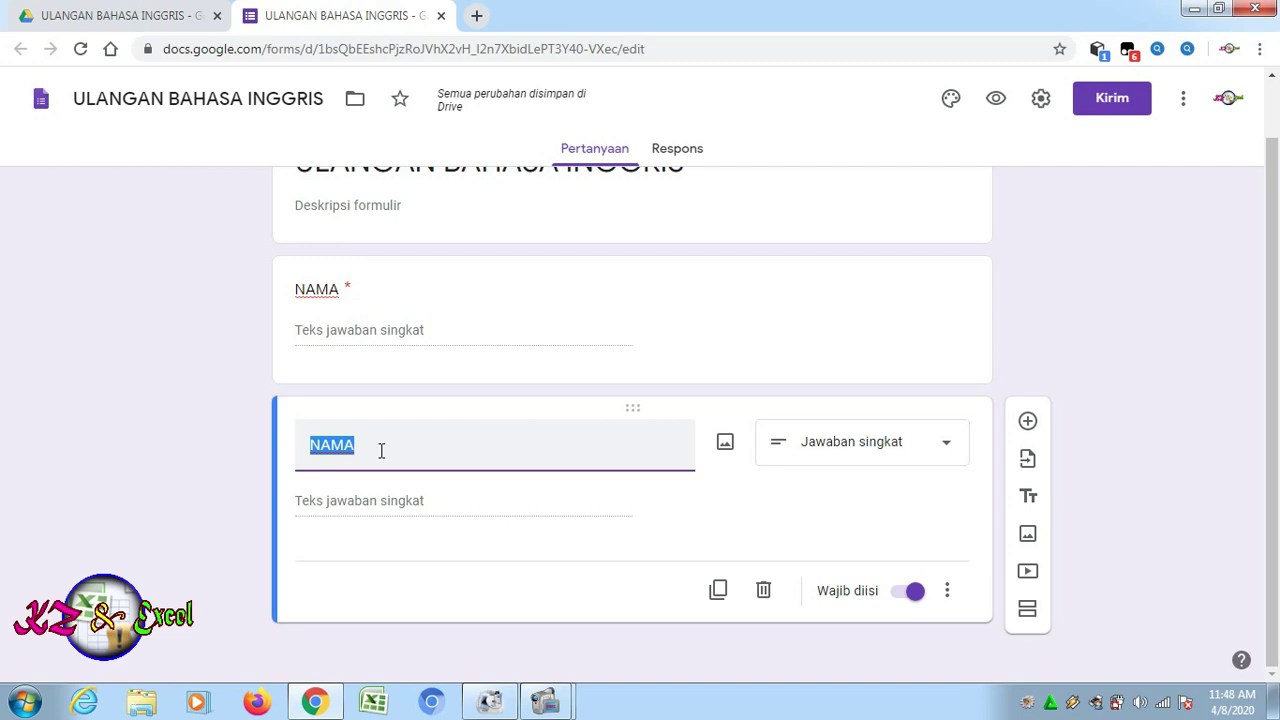
{"action": "type", "text": "KEAS"}
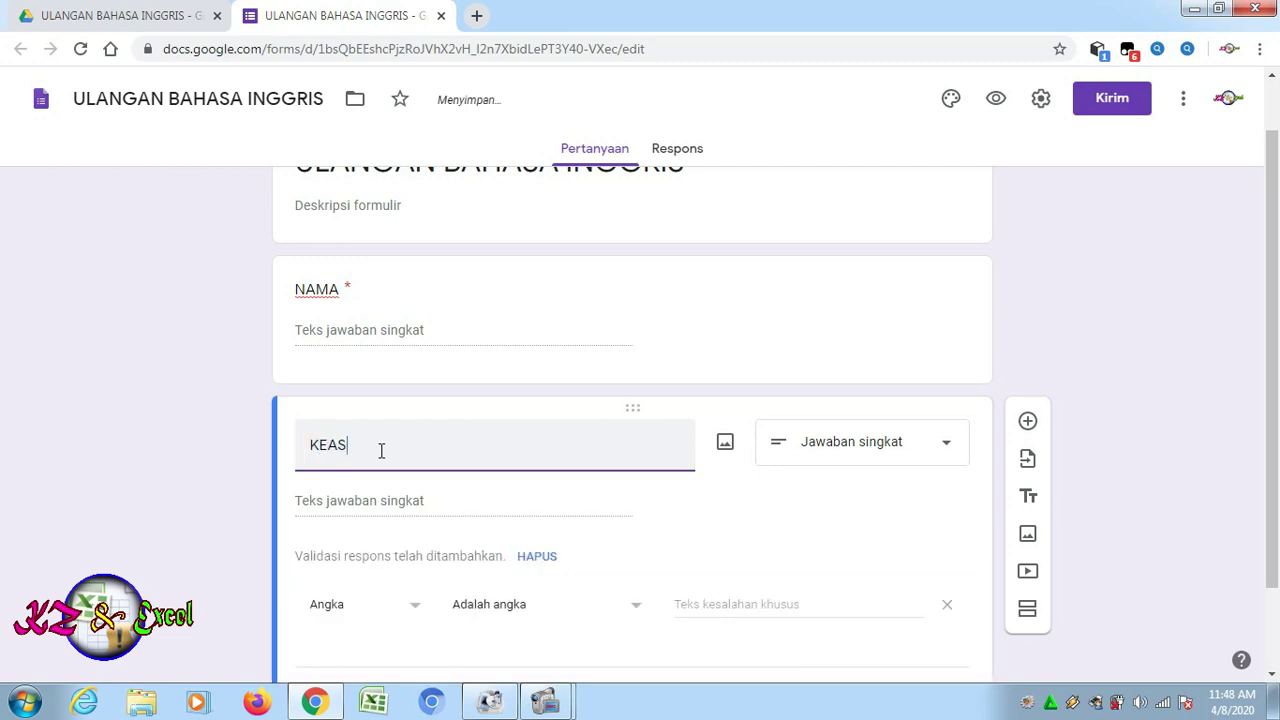
{"action": "key", "text": "BackSpace"}
{"action": "key", "text": "BackSpace"}
{"action": "type", "text": "LAS"}
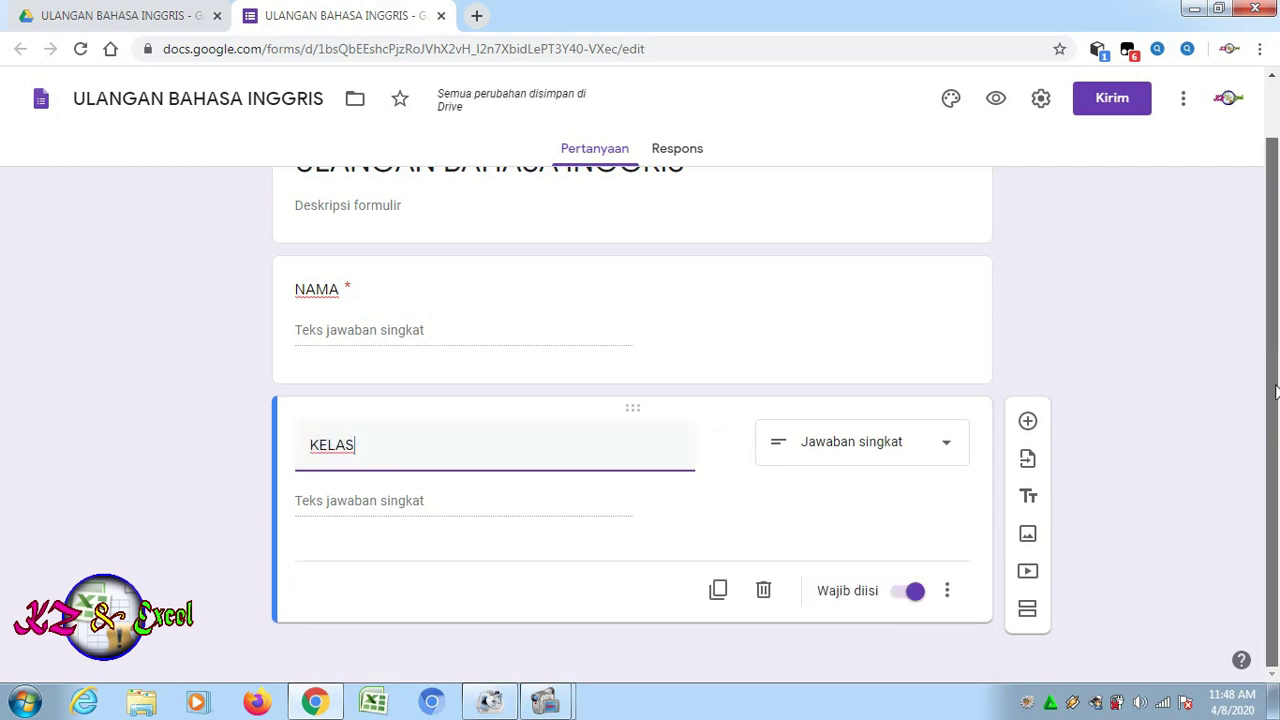
Duplicate KELAS as a numbers-only 'NO. ABSEN' question, then duplicate that again
{"action": "left_click", "coordinate": [718, 592]}
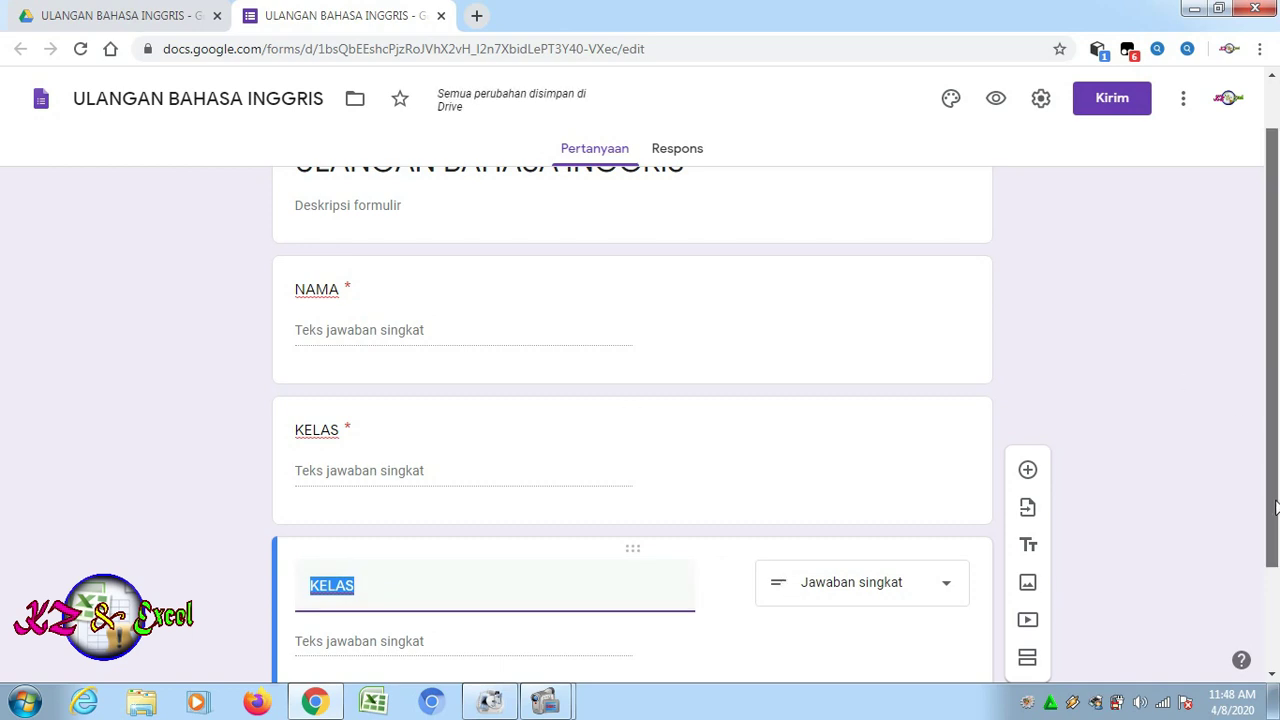
{"action": "scroll", "coordinate": [1275, 507], "scroll_direction": "down", "scroll_amount": 2}
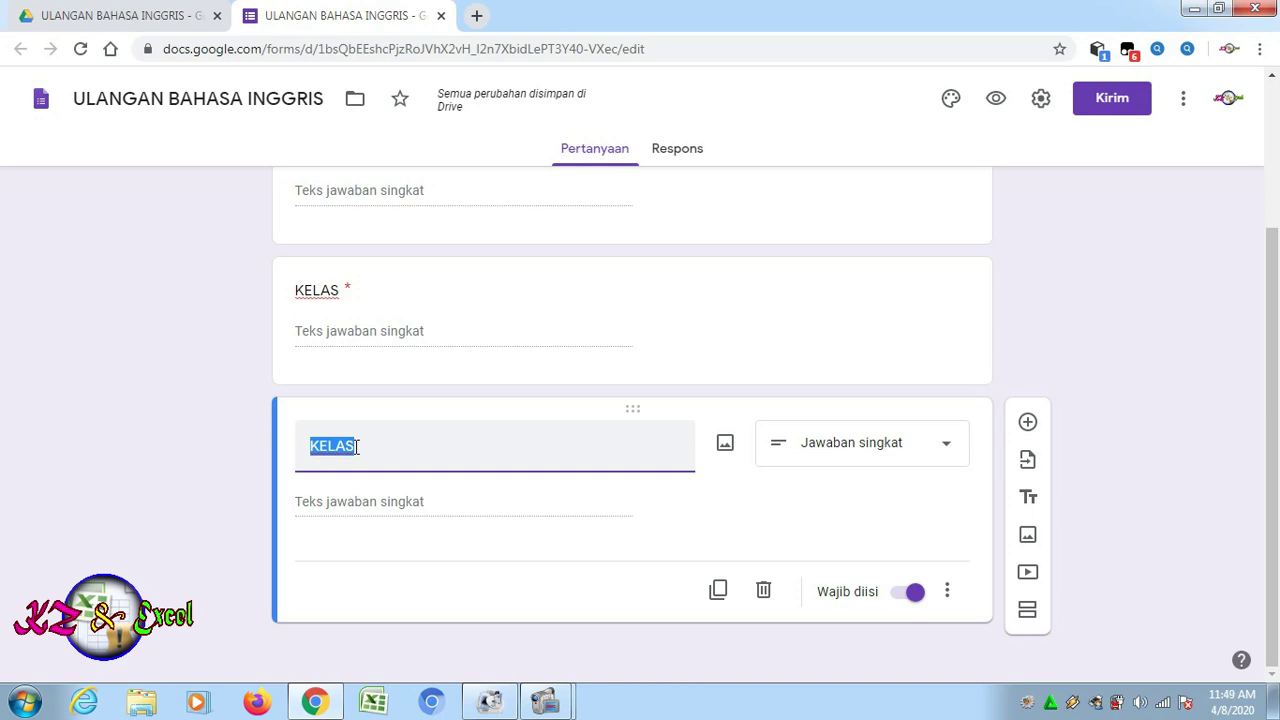
{"action": "type", "text": "NO"}
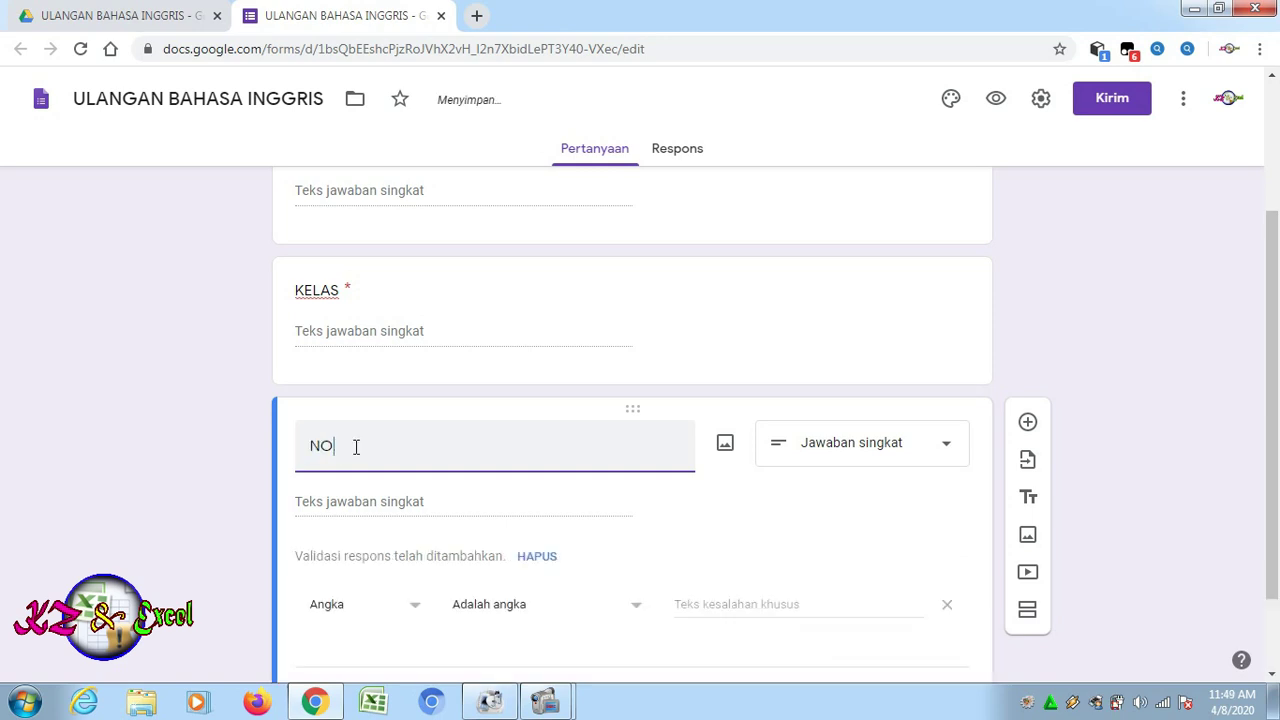
{"action": "type", "text": ". ABSEN"}
{"action": "scroll", "coordinate": [591, 520], "scroll_direction": "down", "scroll_amount": 1}
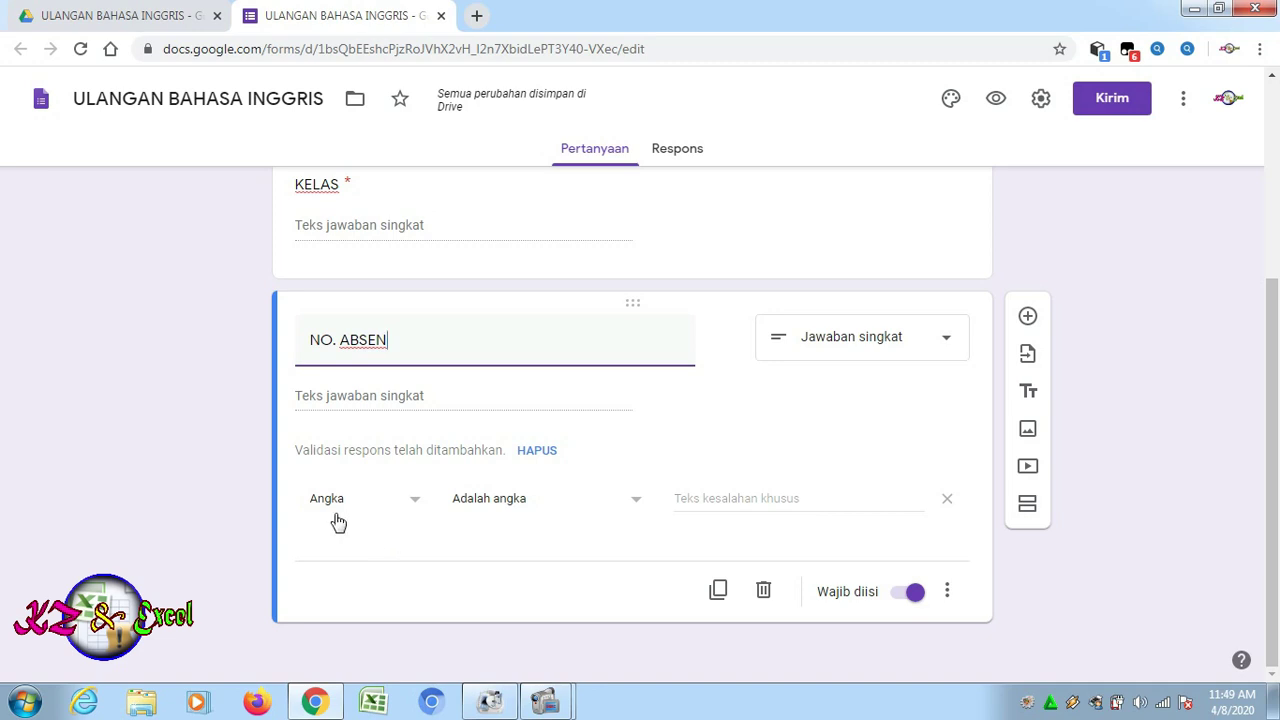
{"action": "left_click", "coordinate": [720, 591]}
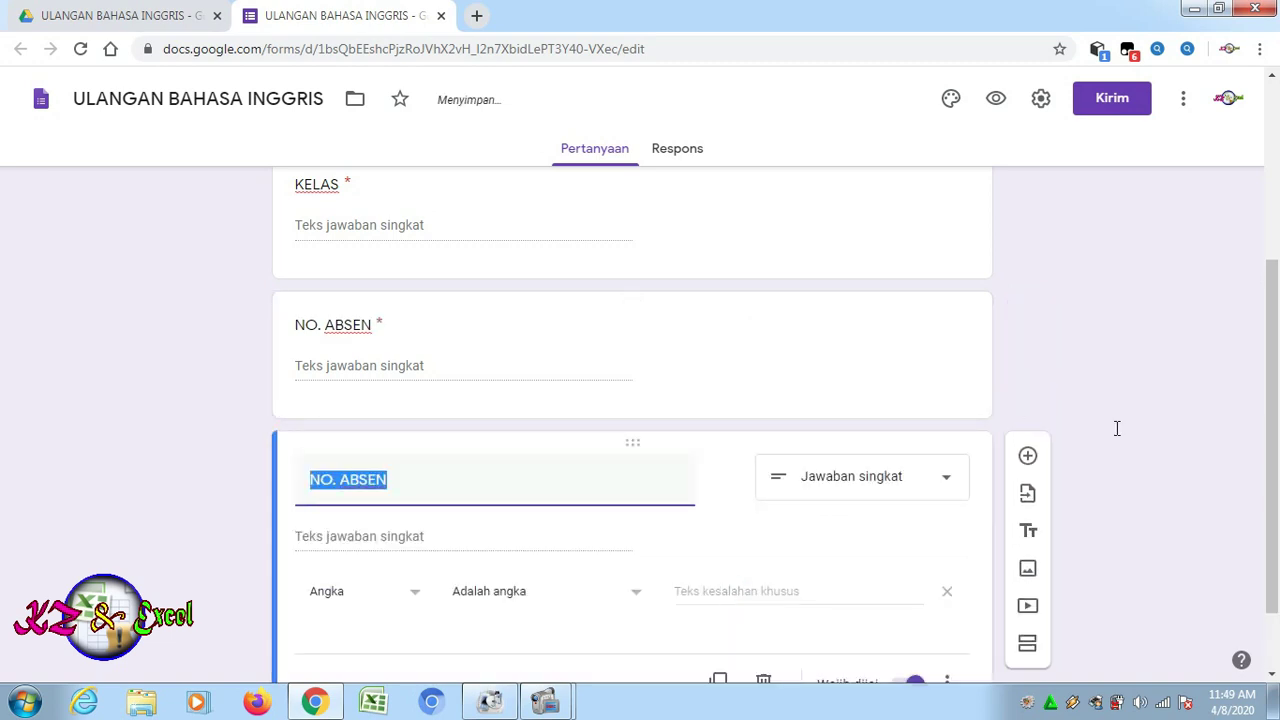
{"action": "scroll", "coordinate": [1277, 341], "scroll_direction": "down", "scroll_amount": 1}
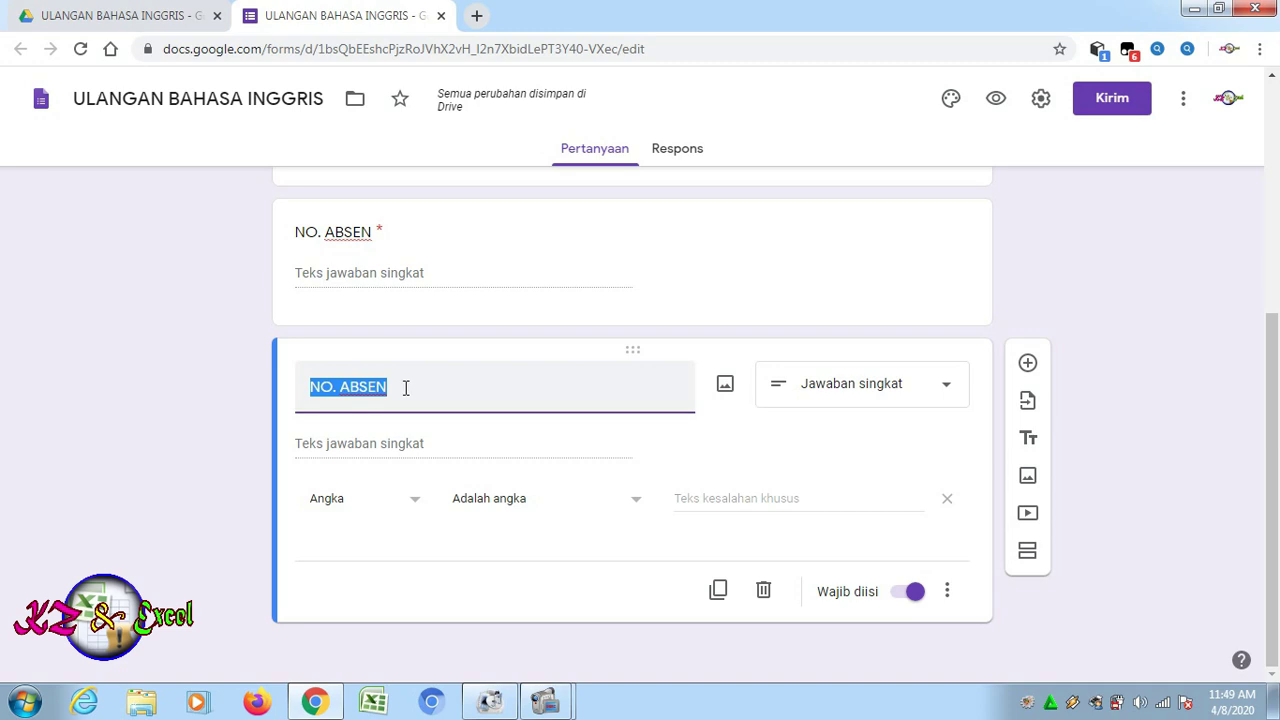
Retitle the copy 'PASSWORD' and set Teks > Berisi validation requiring the password
{"action": "type", "text": "PASSWORD"}
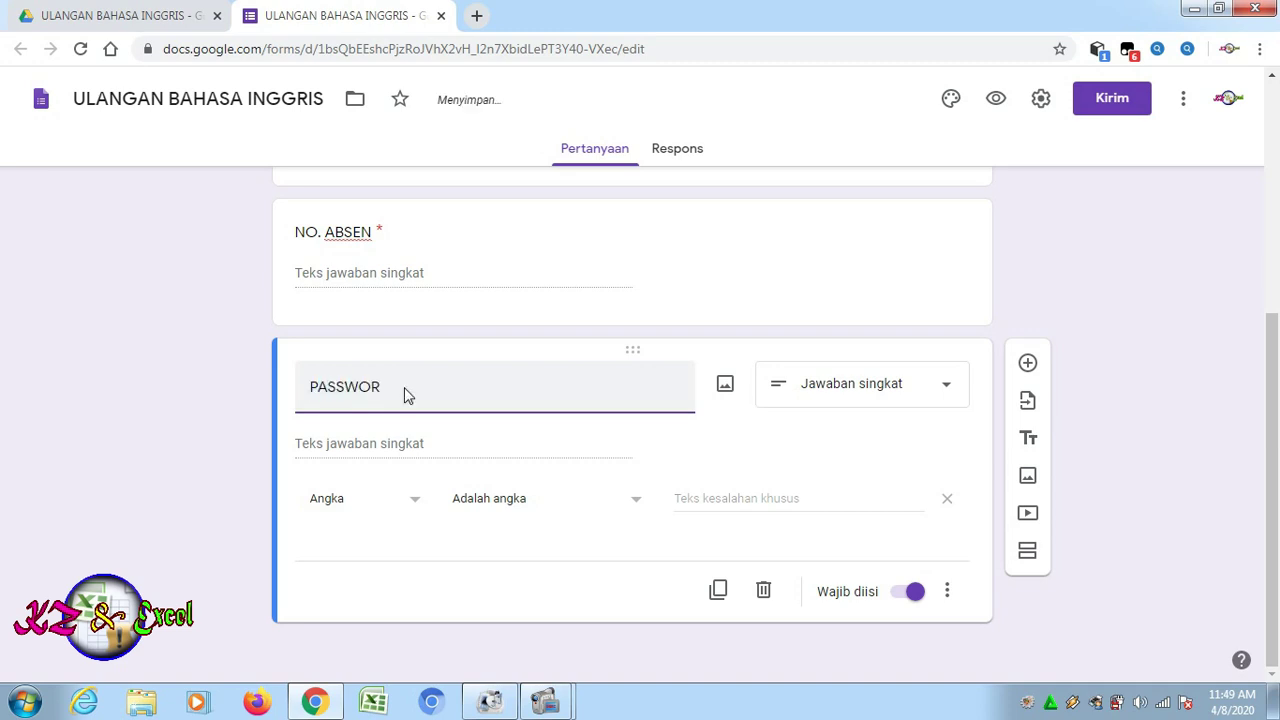
{"action": "left_click", "coordinate": [416, 508]}
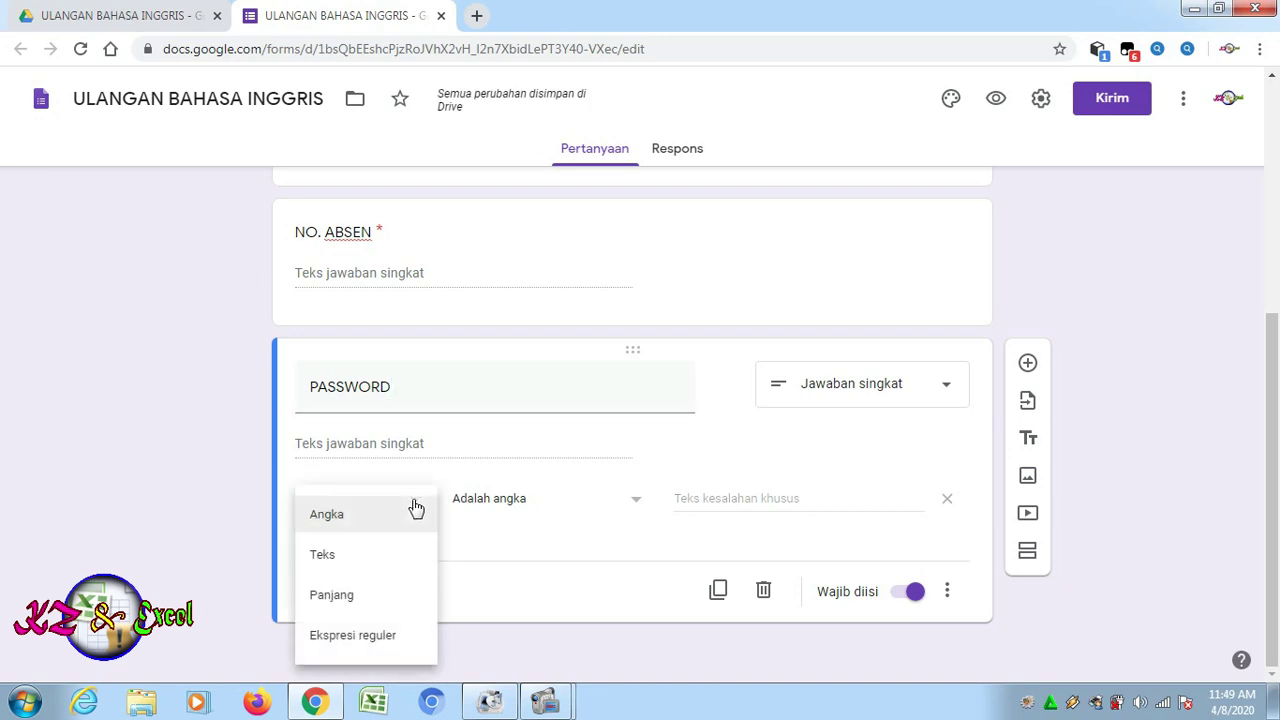
{"action": "left_click", "coordinate": [323, 558]}
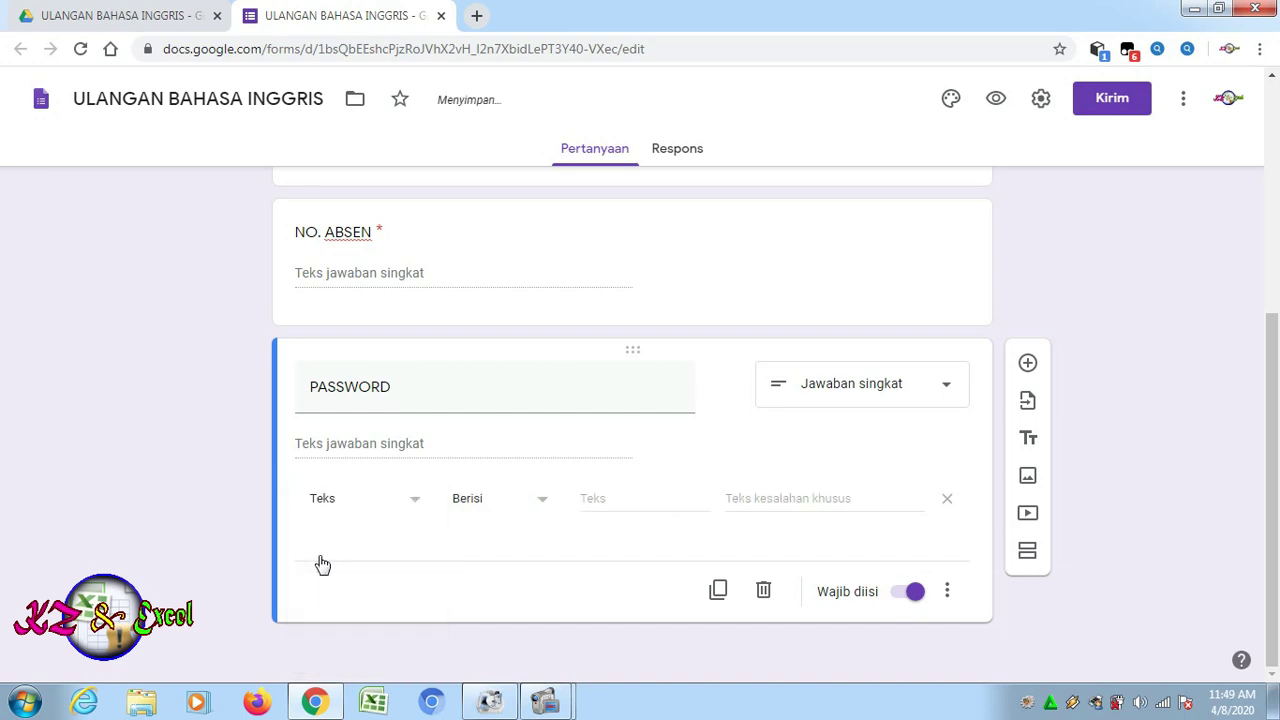
{"action": "left_click", "coordinate": [597, 498]}
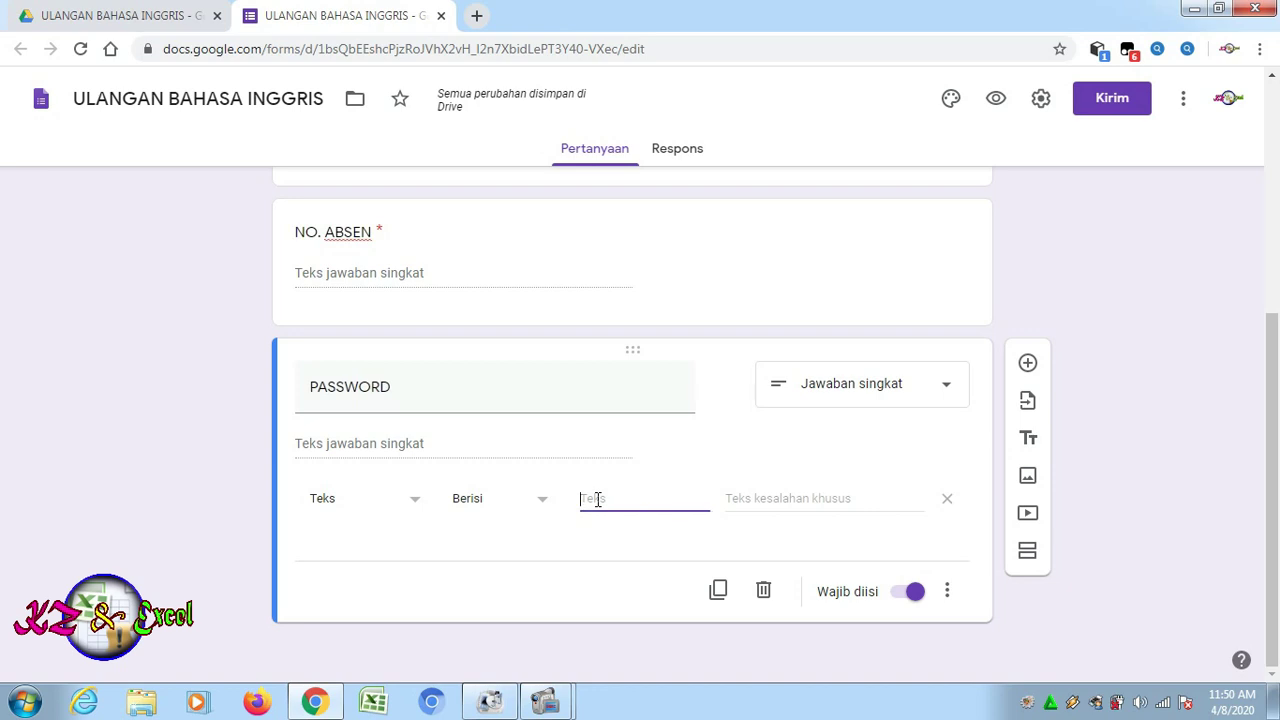
Enter the error message 'Maaf, Password salah. Hubungi guru bidang studi'
{"action": "left_click", "coordinate": [739, 498]}
{"action": "type", "text": "Maa"}
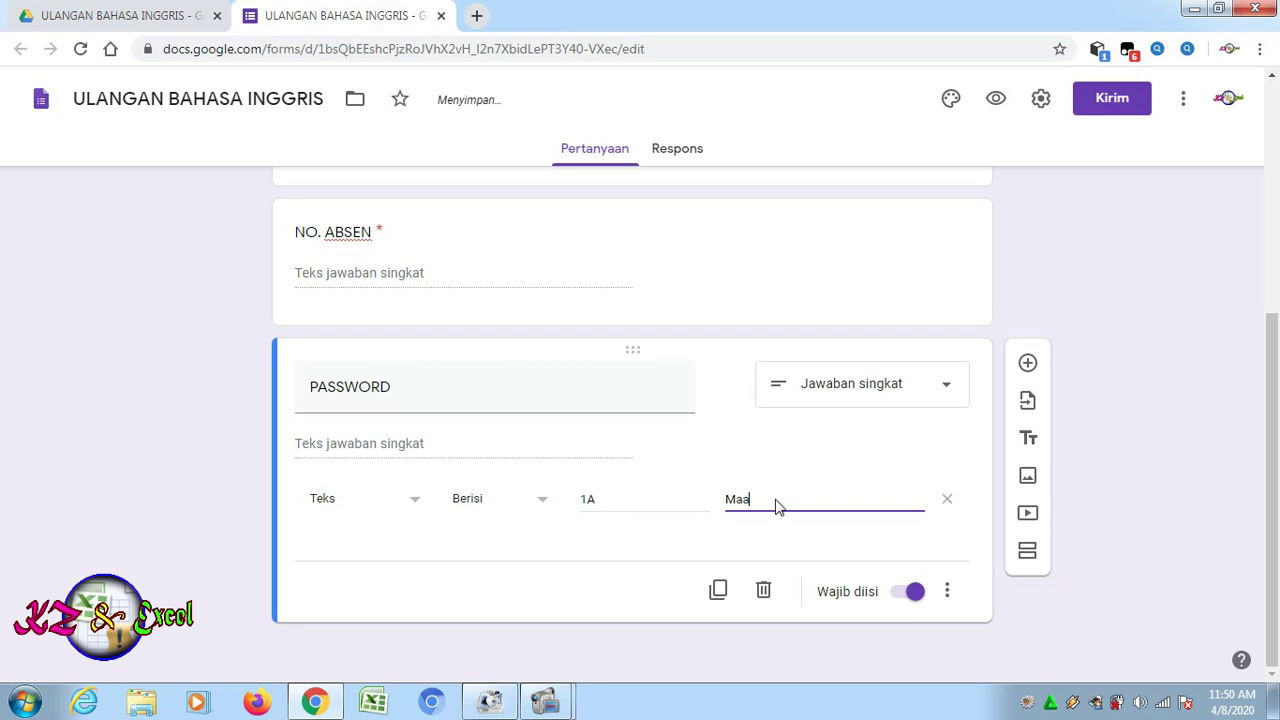
{"action": "type", "text": "f, Password salah"}
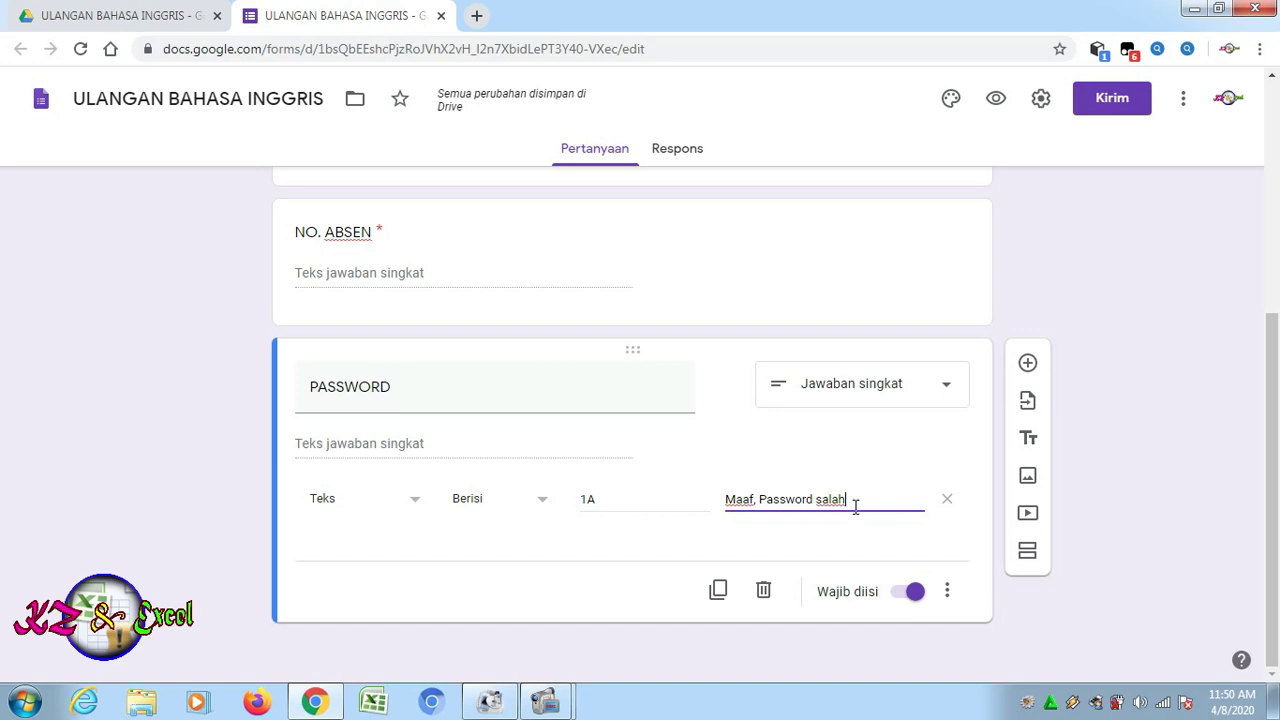
{"action": "type", "text": ". Hun"}
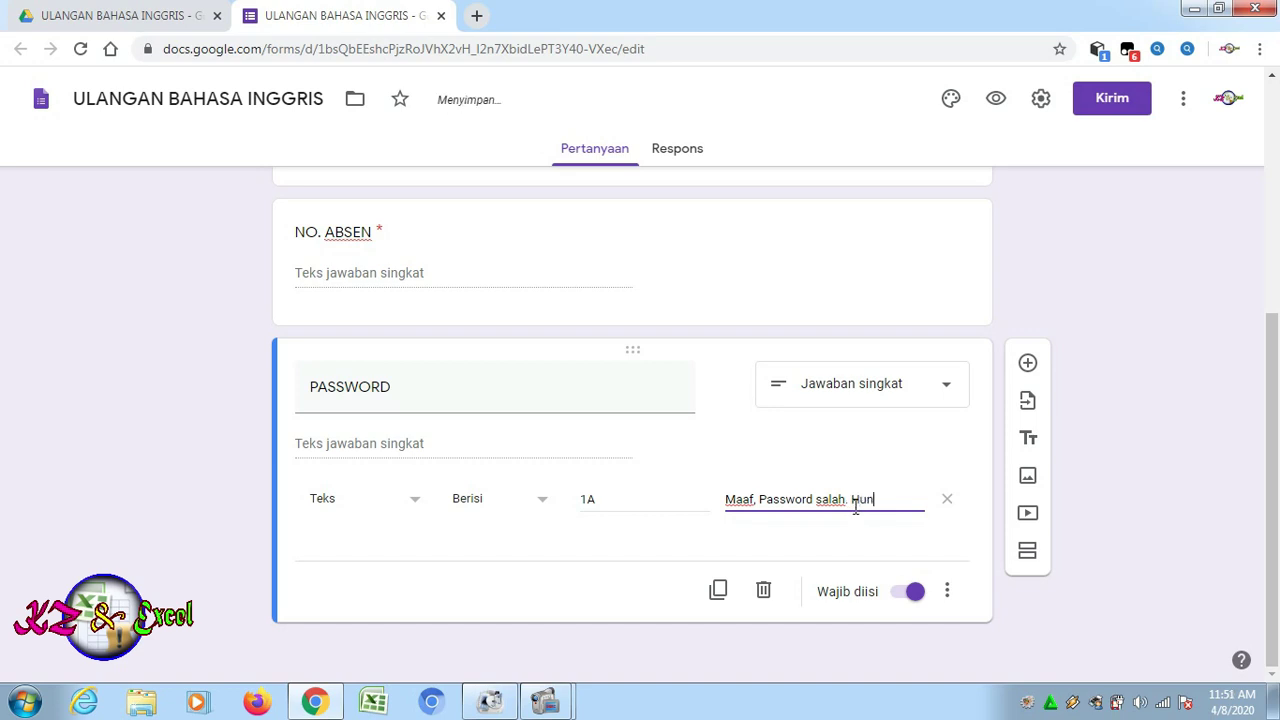
{"action": "key", "text": "BackSpace"}
{"action": "type", "text": "bungi guru budang"}
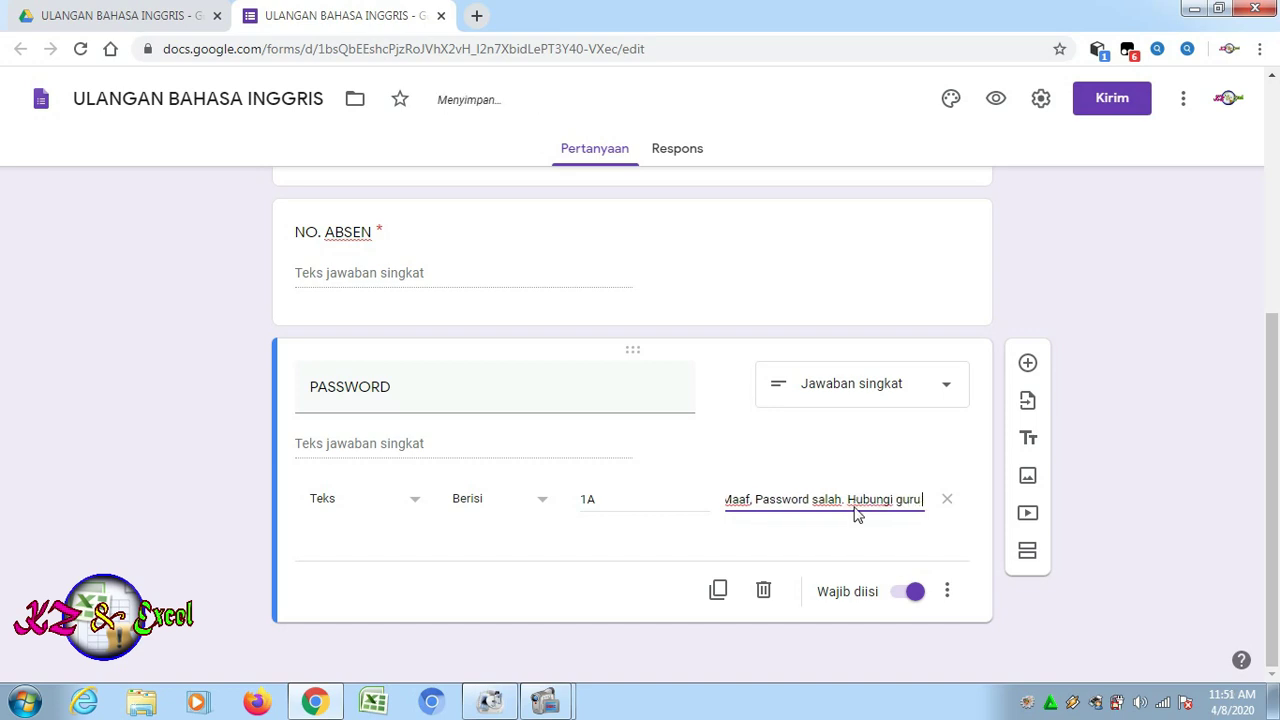
{"action": "key", "text": "BackSpace"}
{"action": "key", "text": "BackSpace"}
{"action": "key", "text": "BackSpace"}
{"action": "key", "text": "BackSpace"}
{"action": "key", "text": "BackSpace"}
{"action": "type", "text": "idang"}
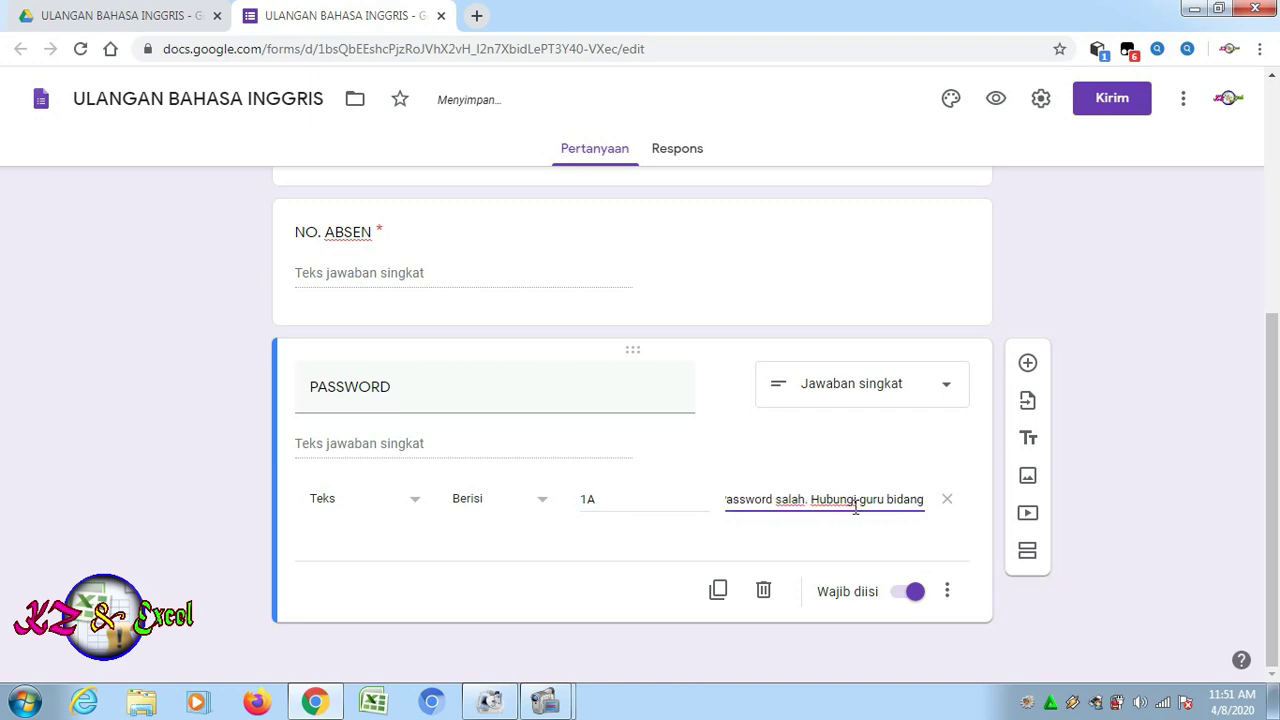
{"action": "type", "text": " studi"}
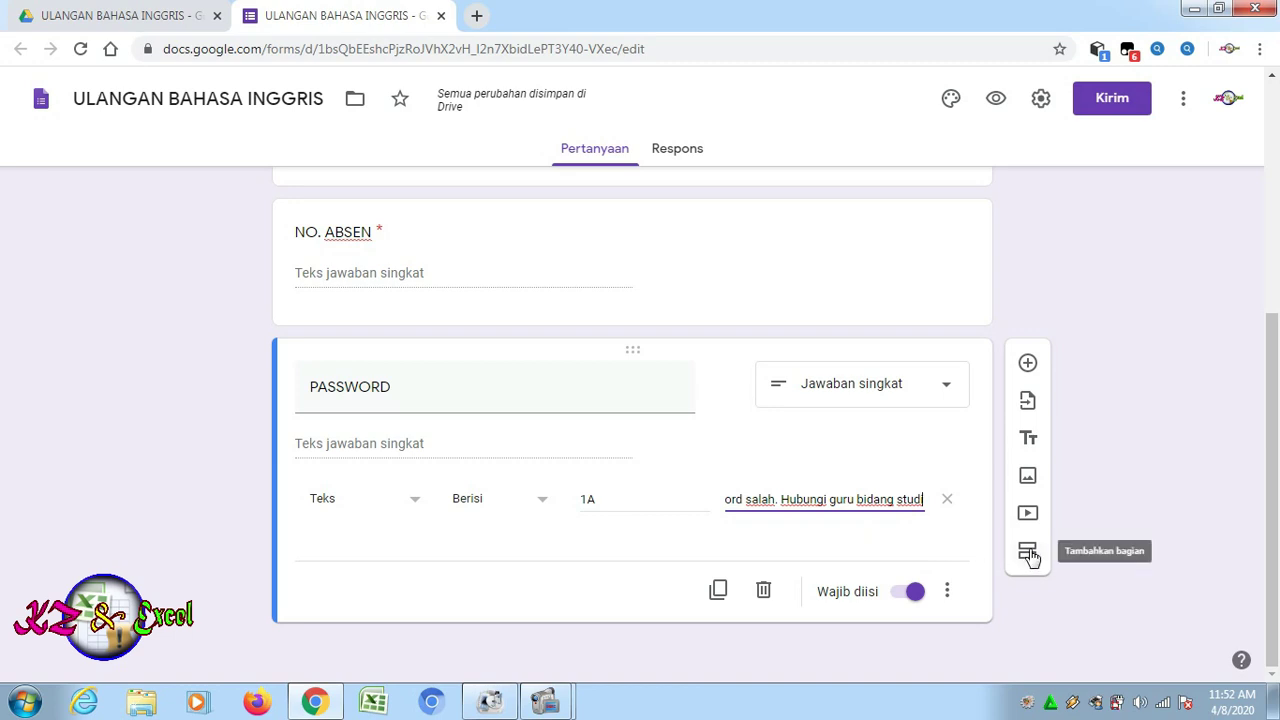
Add a section titled 'BAHASA INGGRIS' with a new multiple-choice question below it
{"action": "left_click", "coordinate": [1030, 556]}
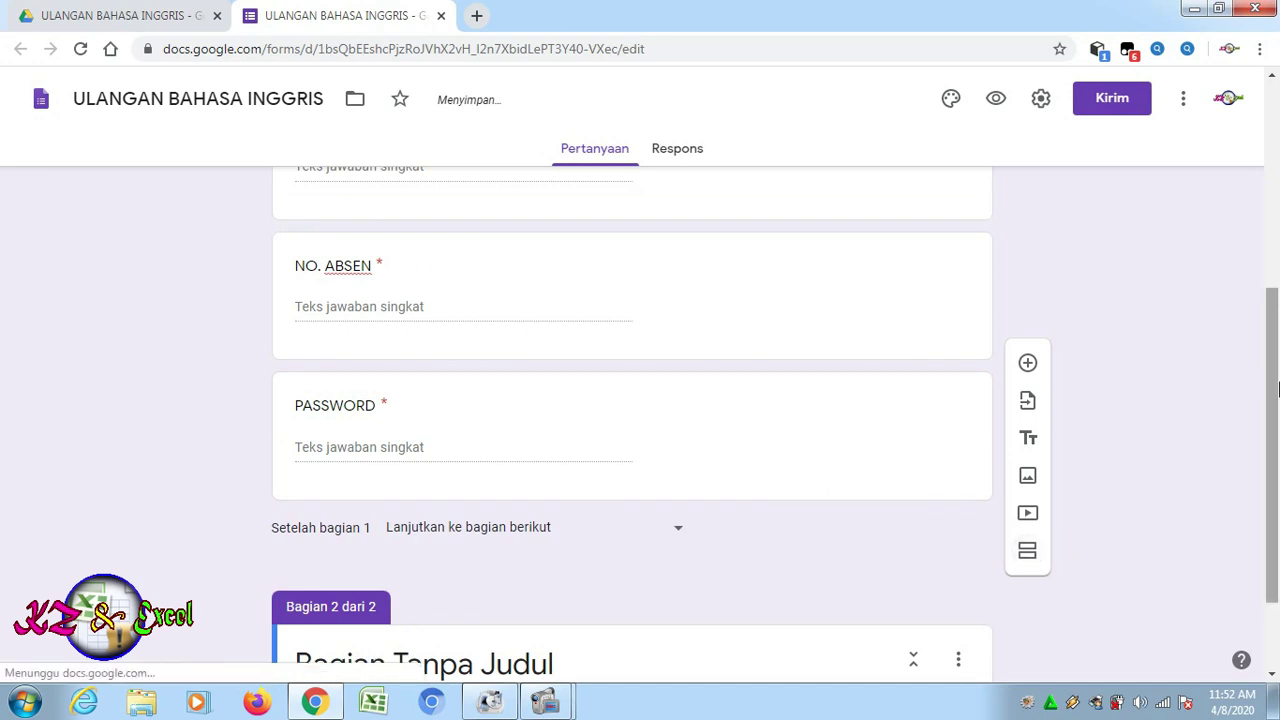
{"action": "left_click_drag", "start_coordinate": [1278, 388], "coordinate": [1278, 555]}
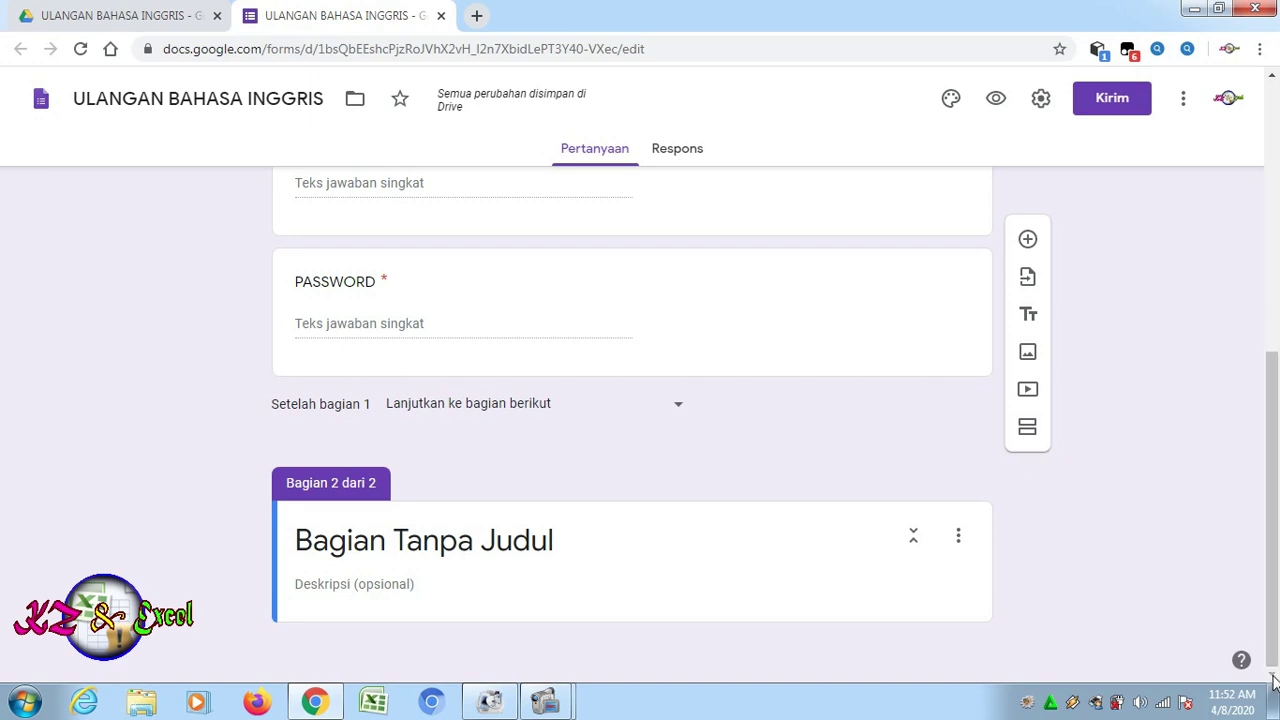
{"action": "left_click", "coordinate": [549, 540]}
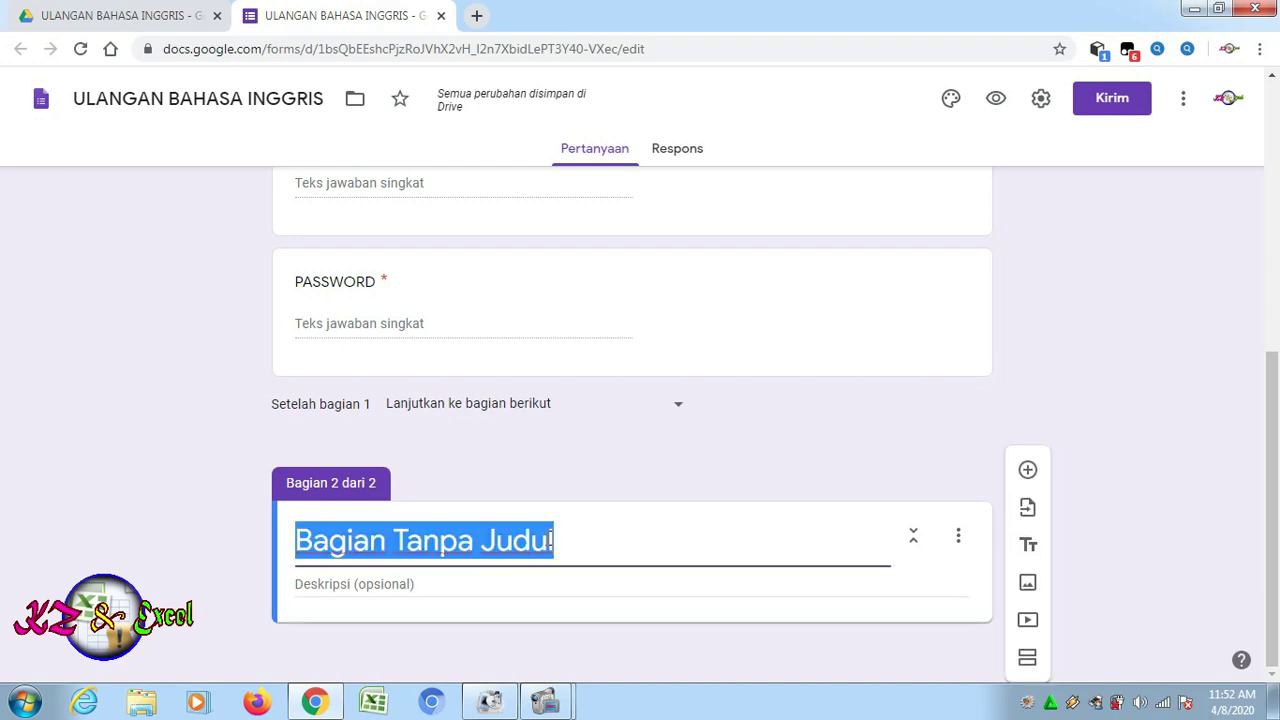
{"action": "type", "text": "b"}
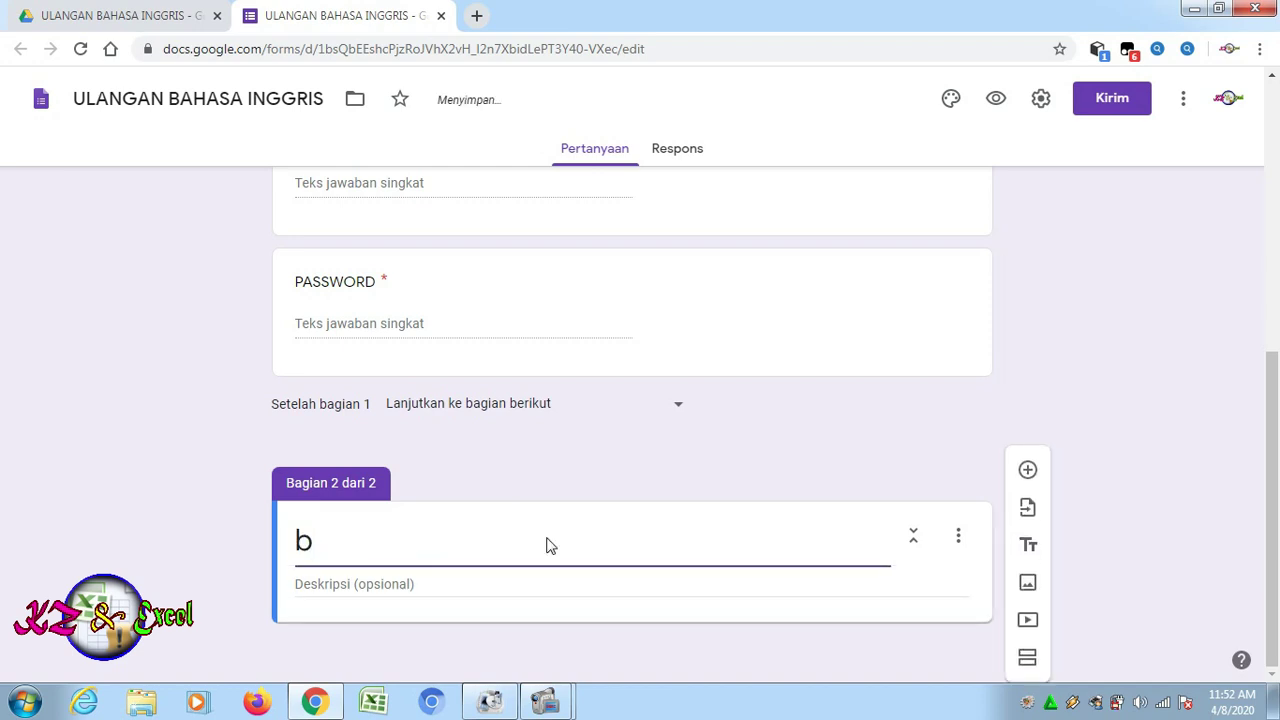
{"action": "key", "text": "BackSpace"}
{"action": "type", "text": "BAHA"}
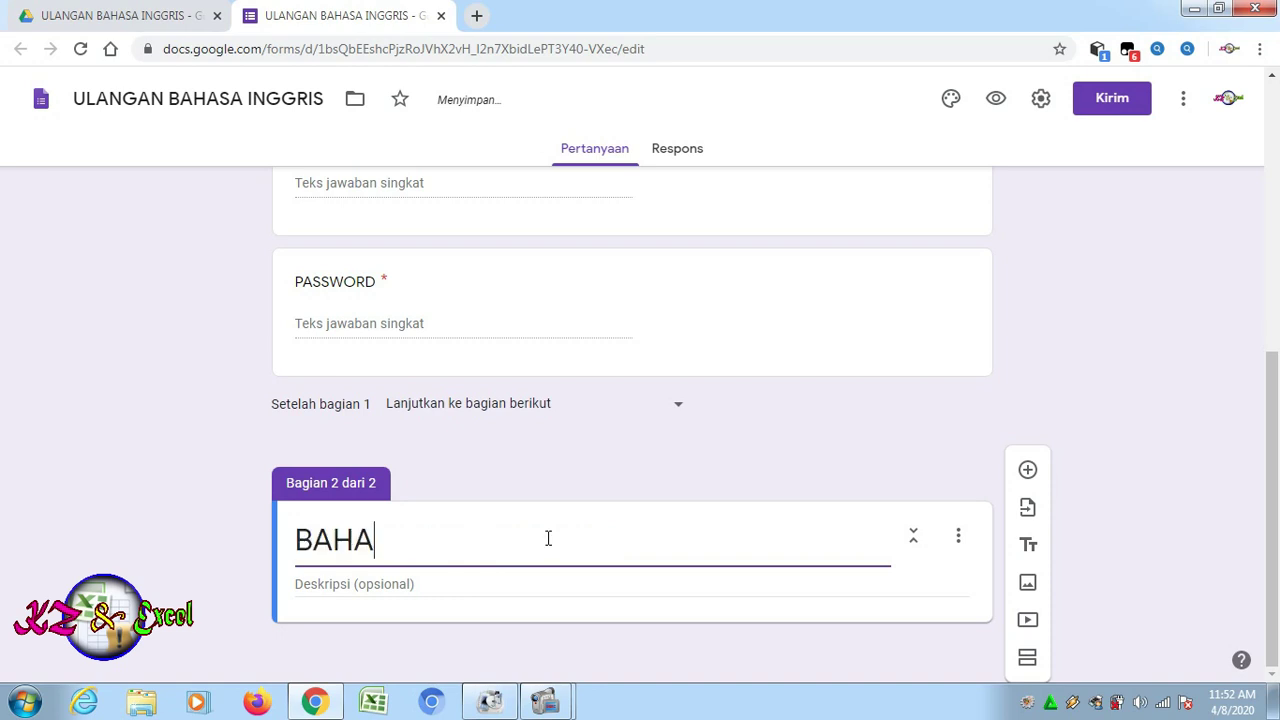
{"action": "type", "text": "SA INGGRIS"}
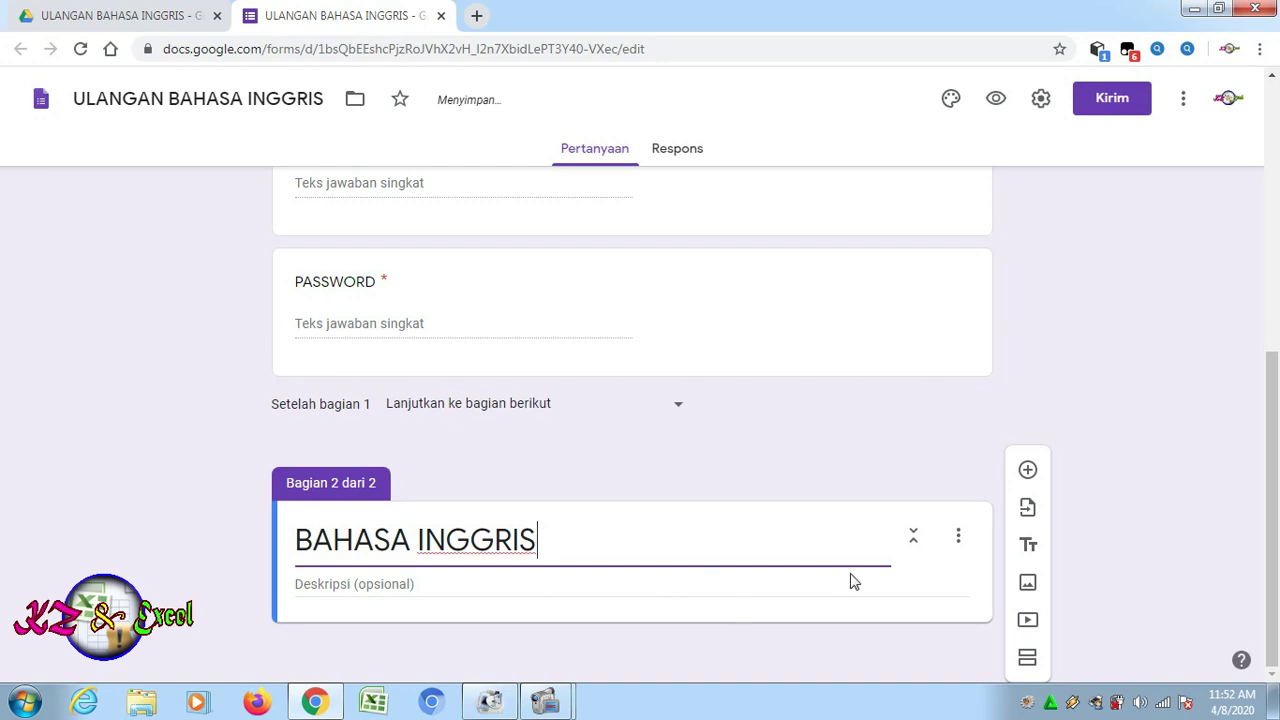
{"action": "left_click", "coordinate": [964, 584]}
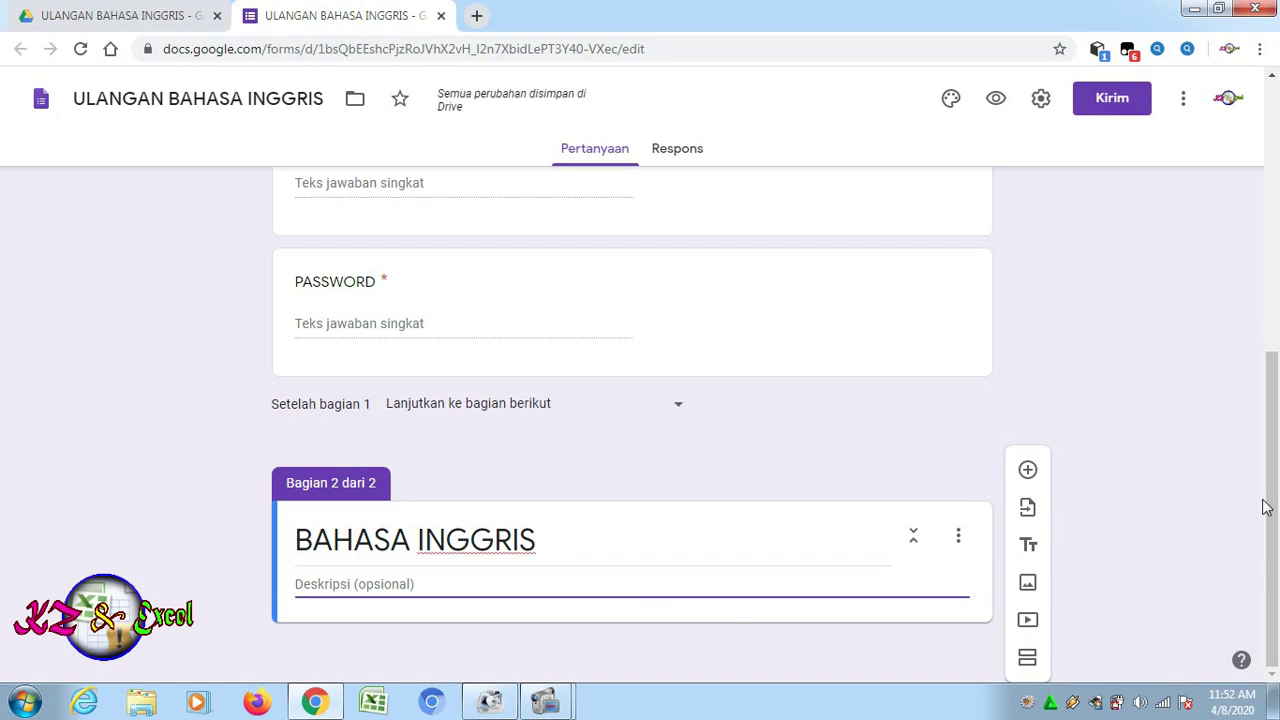
{"action": "triple_click", "coordinate": [872, 548]}
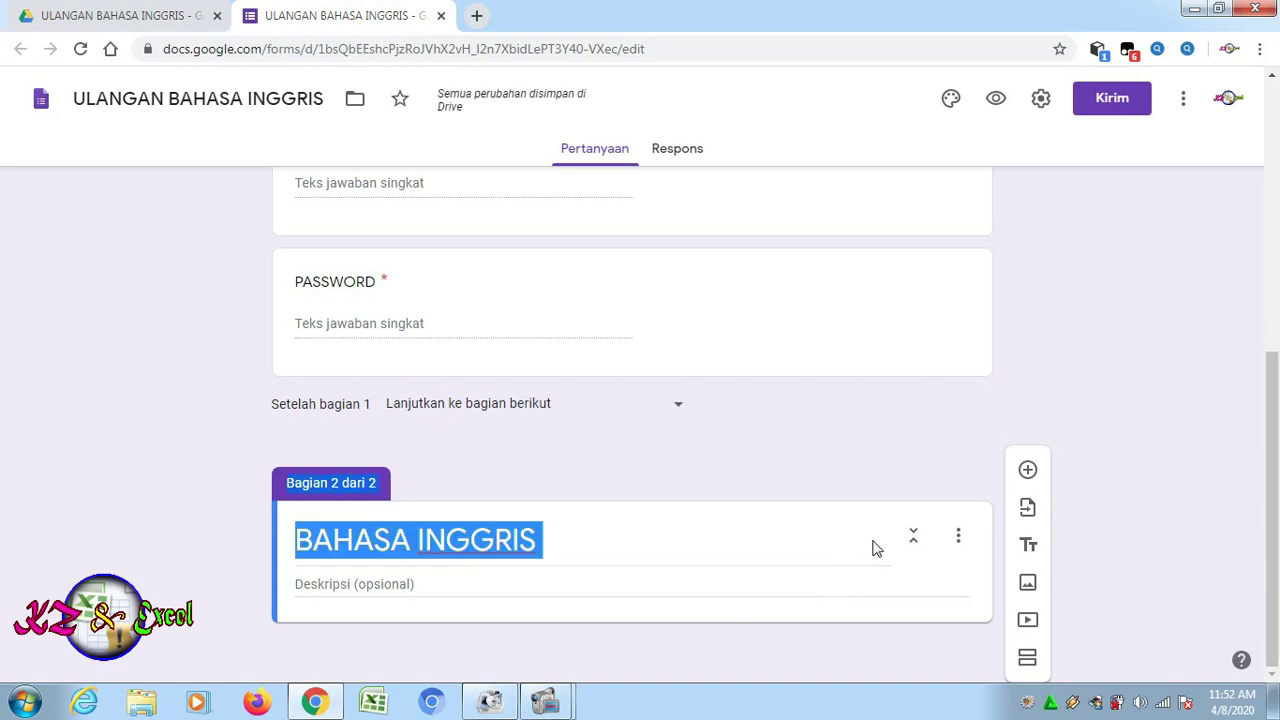
{"action": "left_click", "coordinate": [1028, 471]}
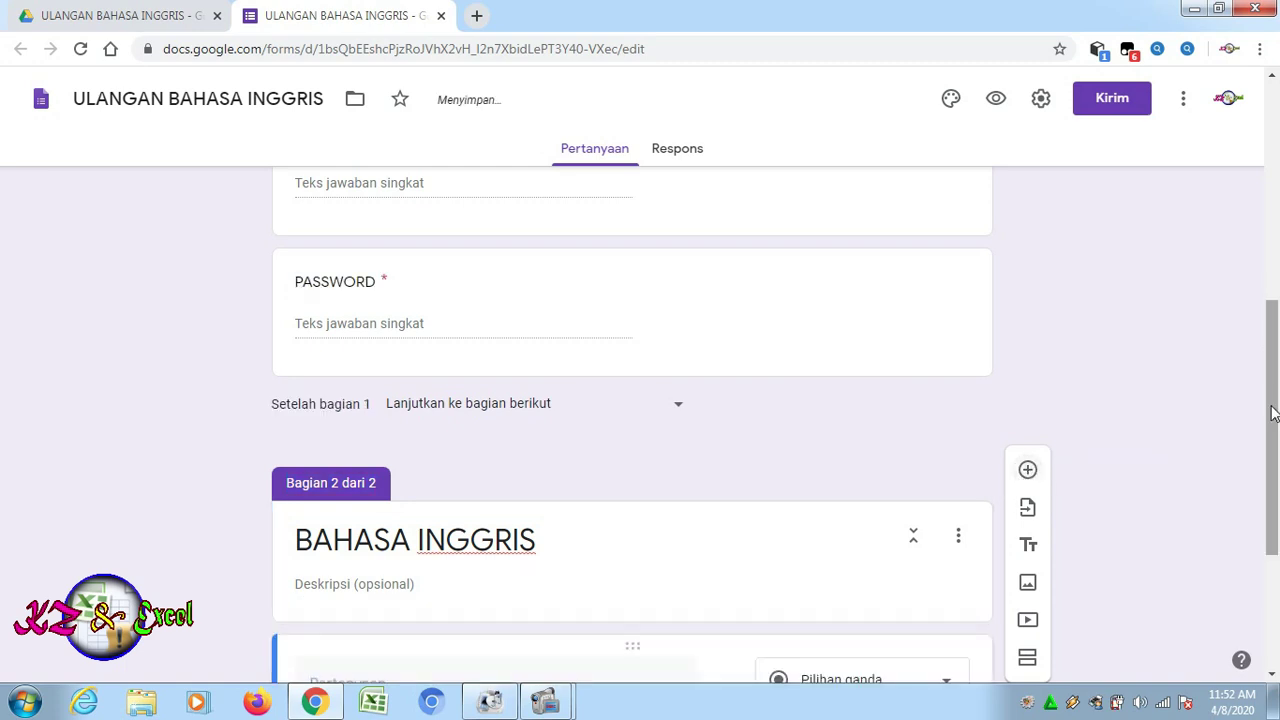
{"action": "left_click_drag", "start_coordinate": [1274, 414], "coordinate": [1276, 578]}
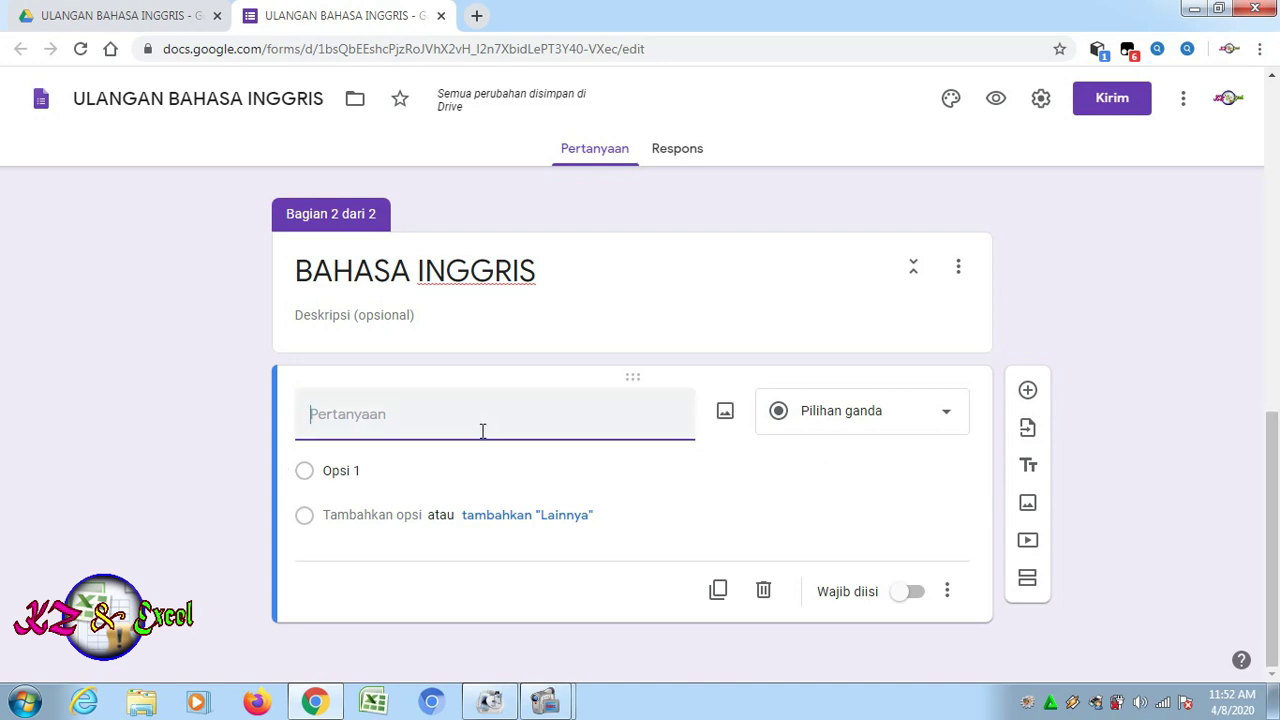
Browse in File Explorer to Local Disk (E:) > BANK SOAL for the English question file
{"action": "left_click", "coordinate": [145, 705]}
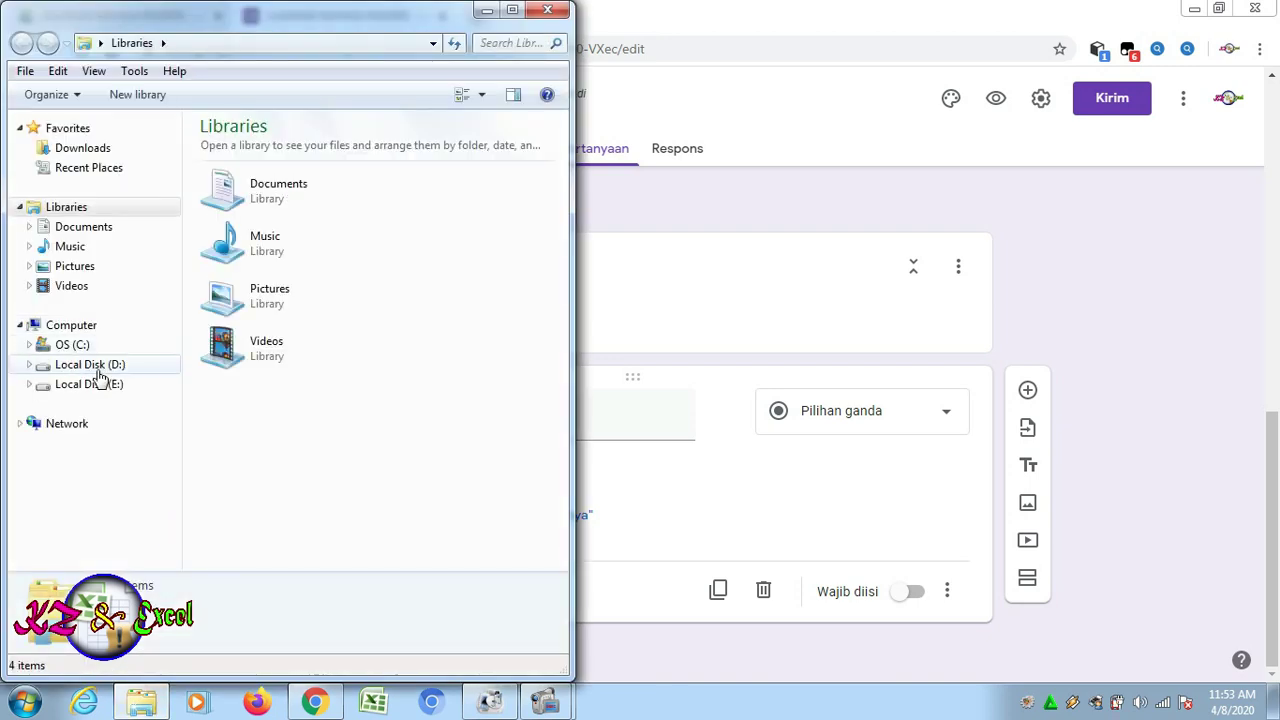
{"action": "left_click", "coordinate": [100, 388]}
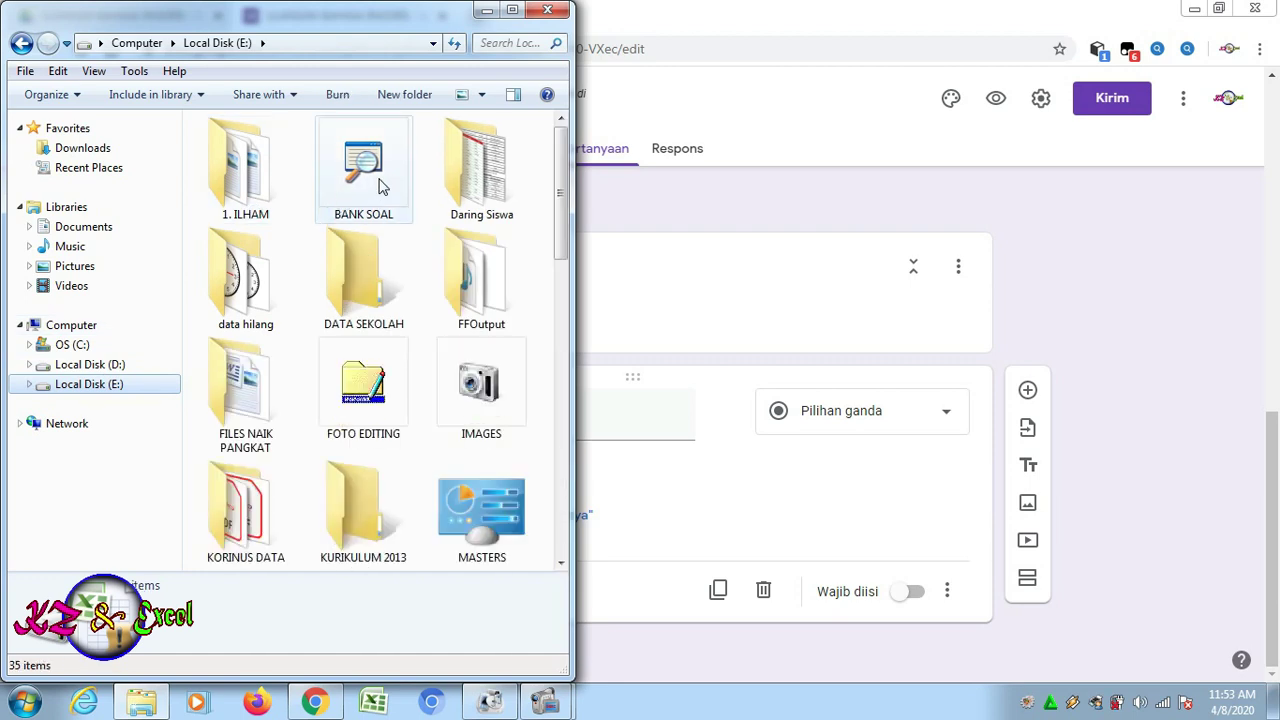
{"action": "double_click", "coordinate": [382, 185]}
{"action": "left_click", "coordinate": [285, 150]}
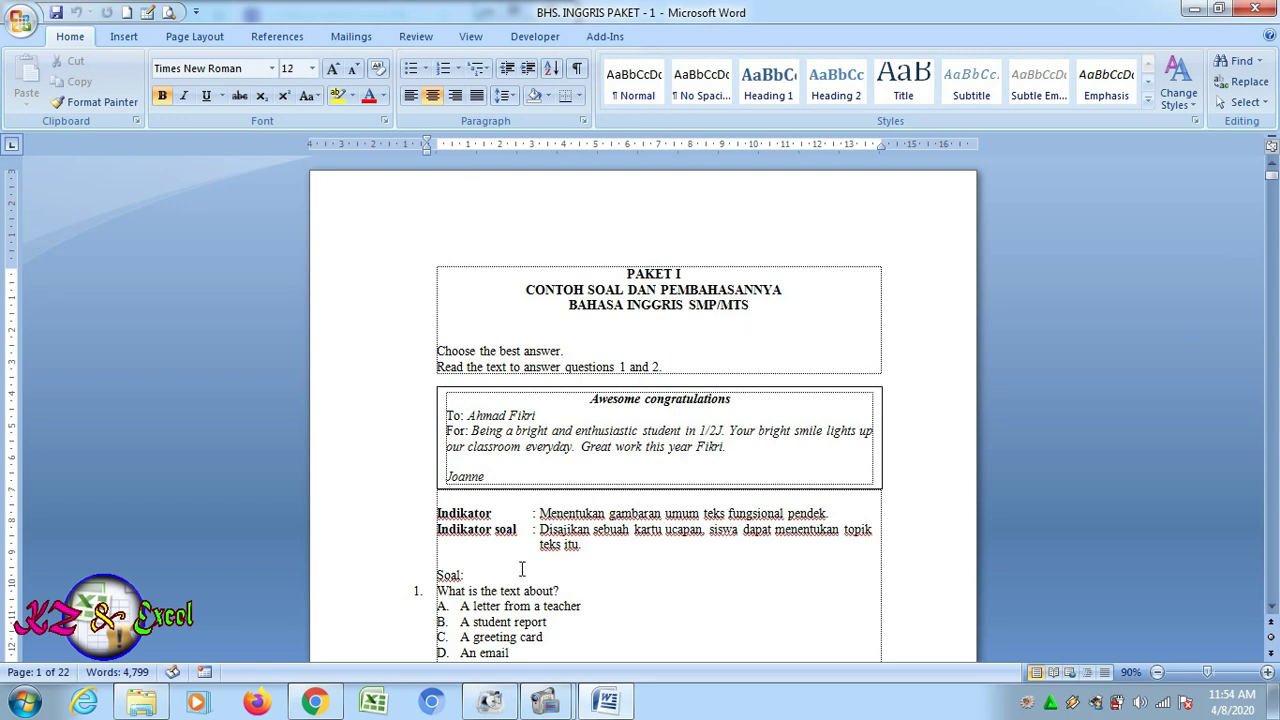
Copy the Word question 'What is the text about?' and return to the form in Chrome
{"action": "left_click", "coordinate": [666, 569]}
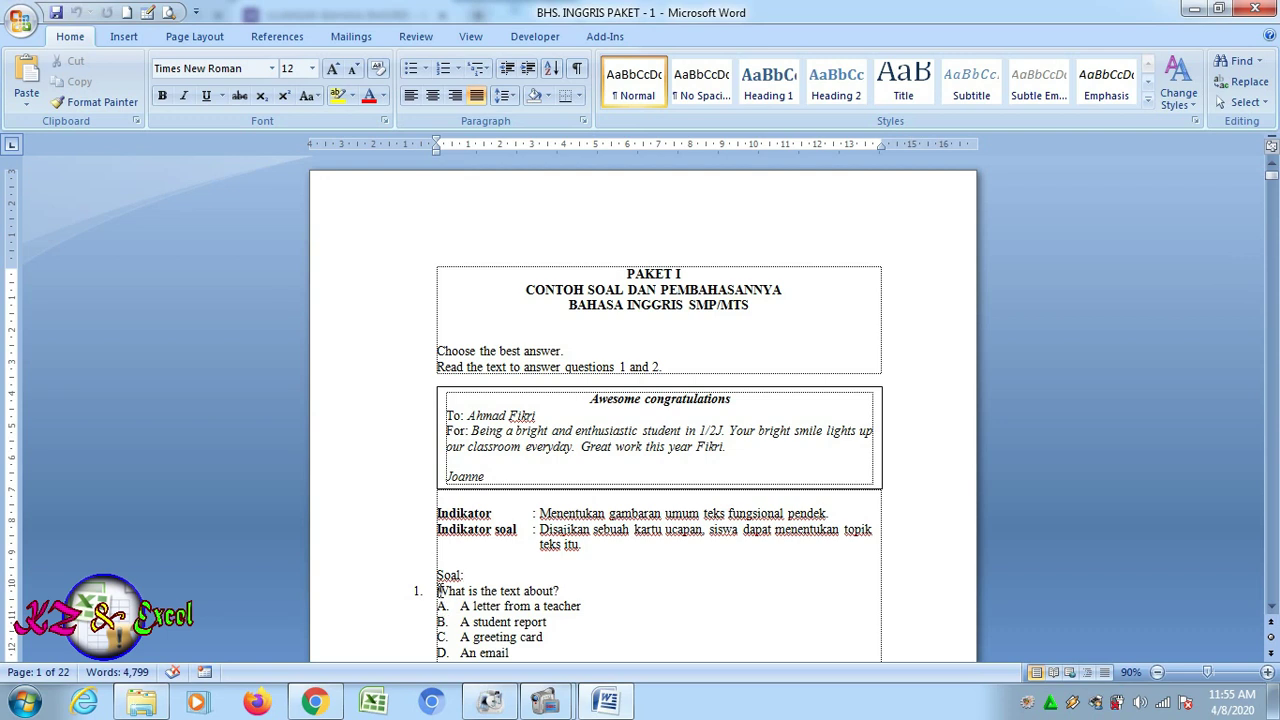
{"action": "left_click_drag", "start_coordinate": [437, 591], "coordinate": [574, 592]}
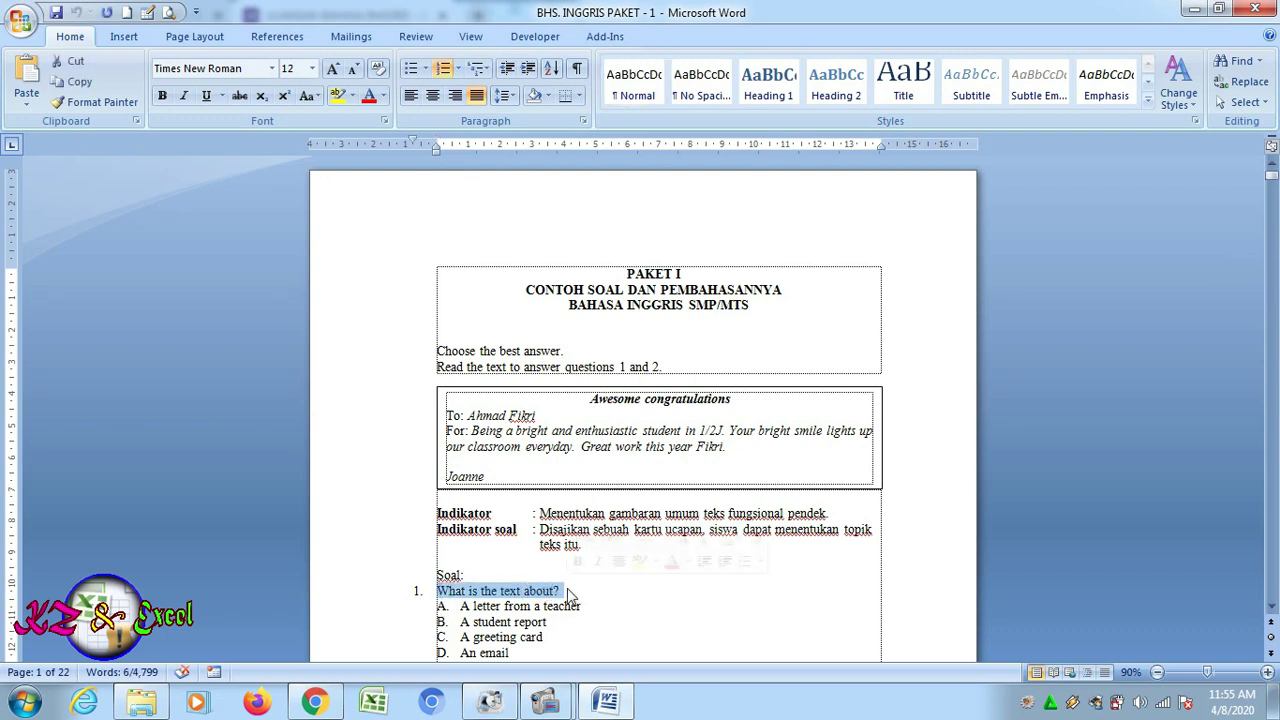
{"action": "left_click", "coordinate": [80, 82]}
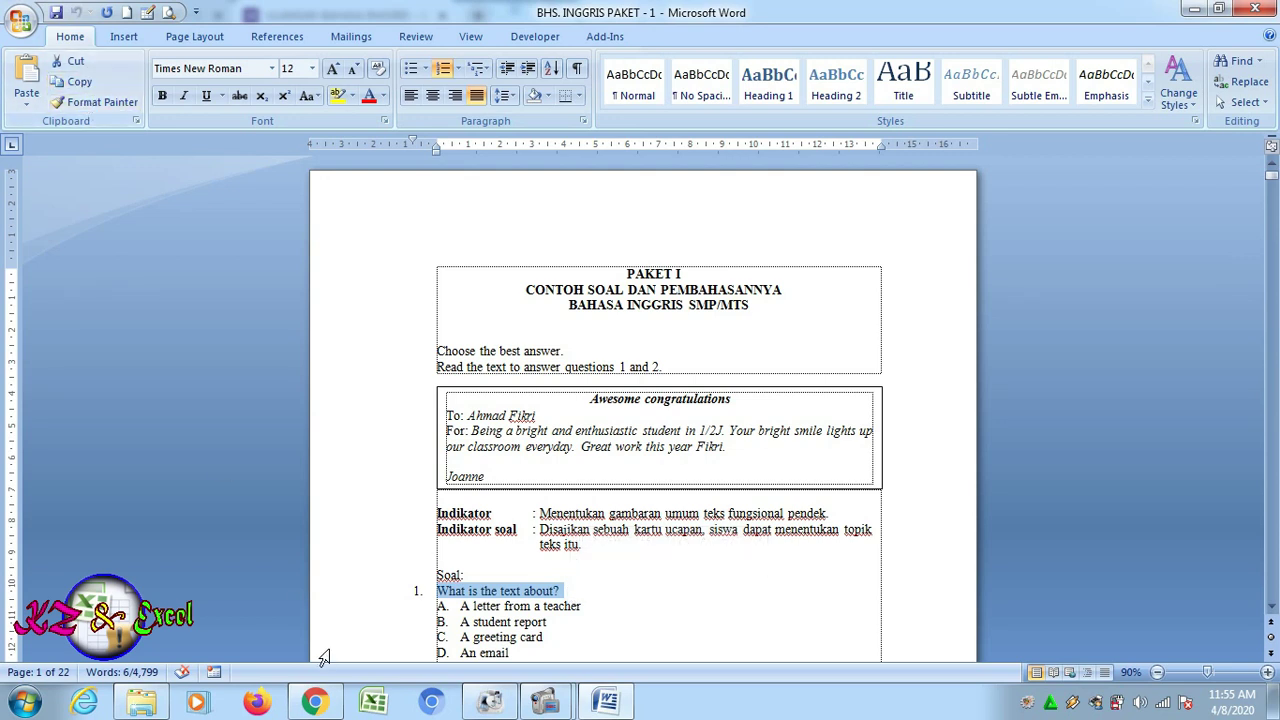
{"action": "left_click", "coordinate": [319, 702]}
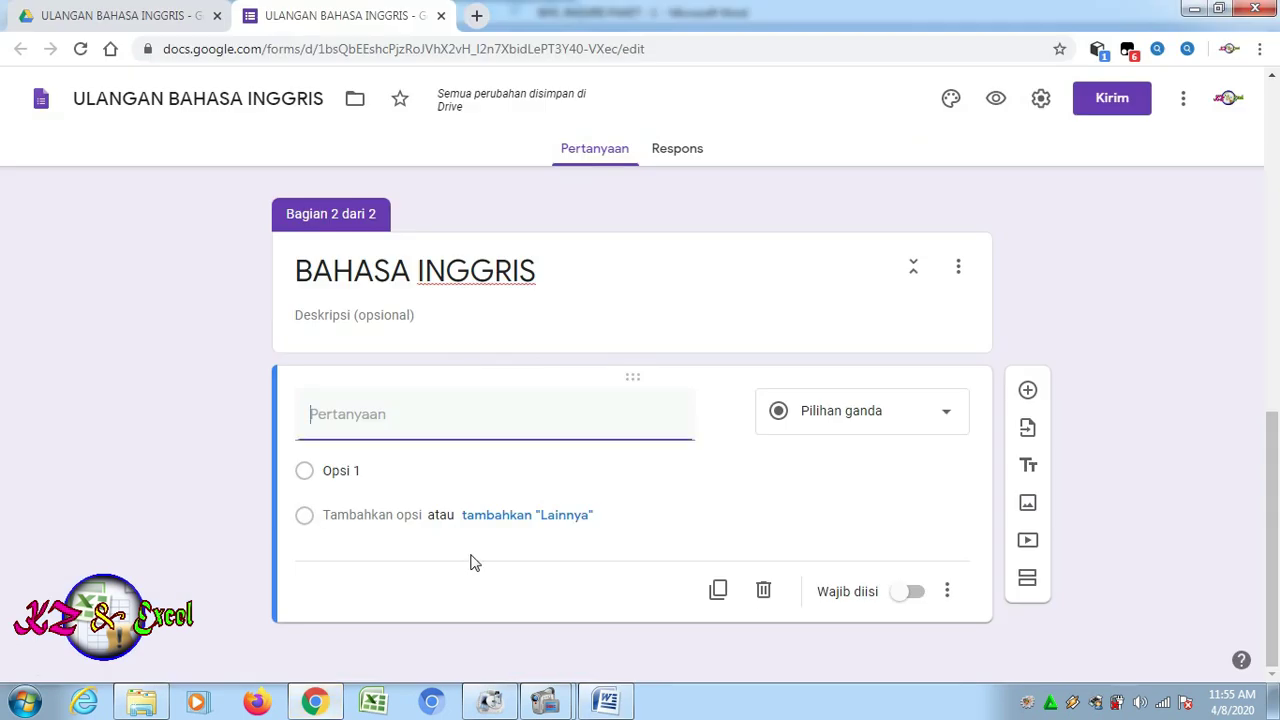
Paste 'What is the text about?' into question 1's title, then return to Word
{"action": "key", "text": "ctrl+v"}
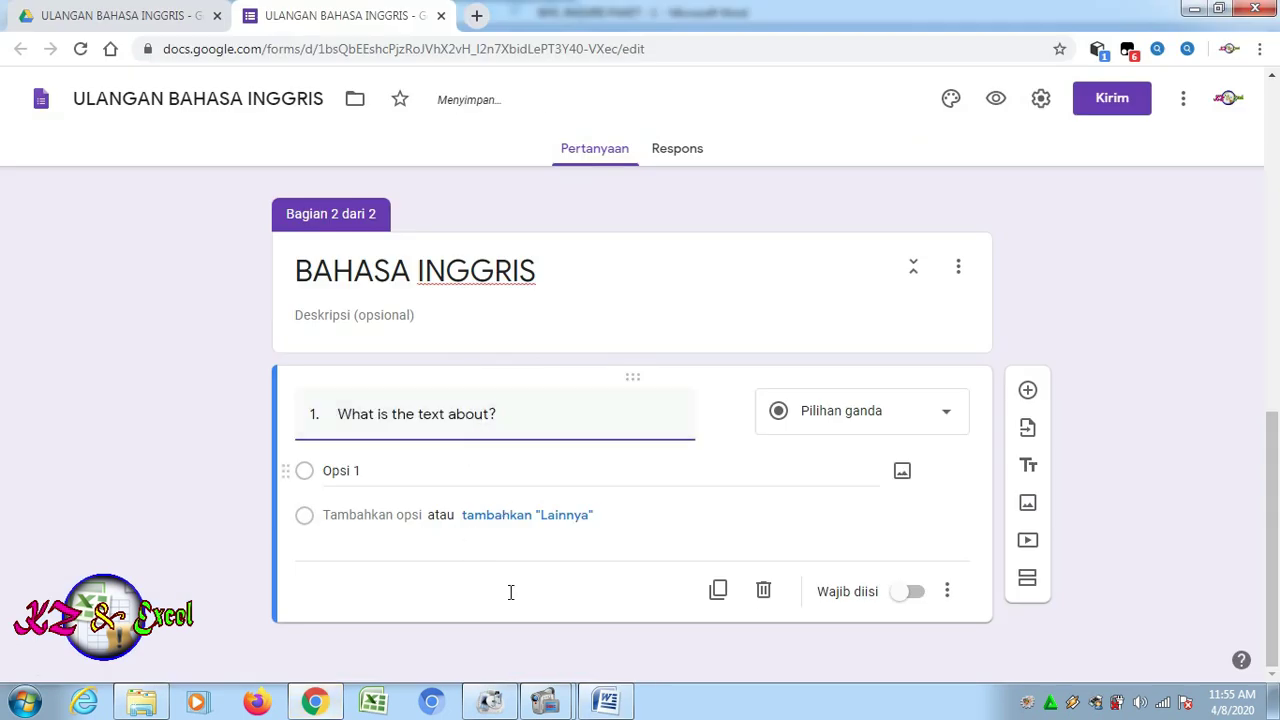
{"action": "left_click", "coordinate": [597, 706]}
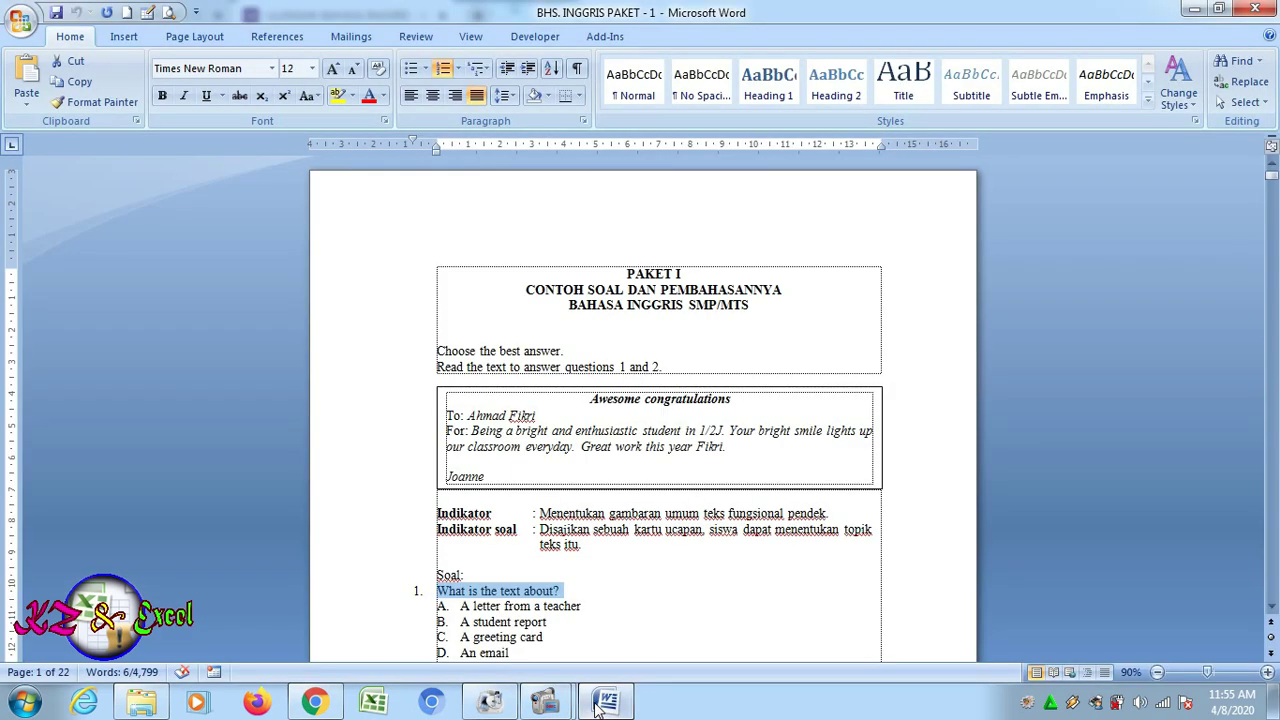
{"action": "left_click", "coordinate": [600, 447]}
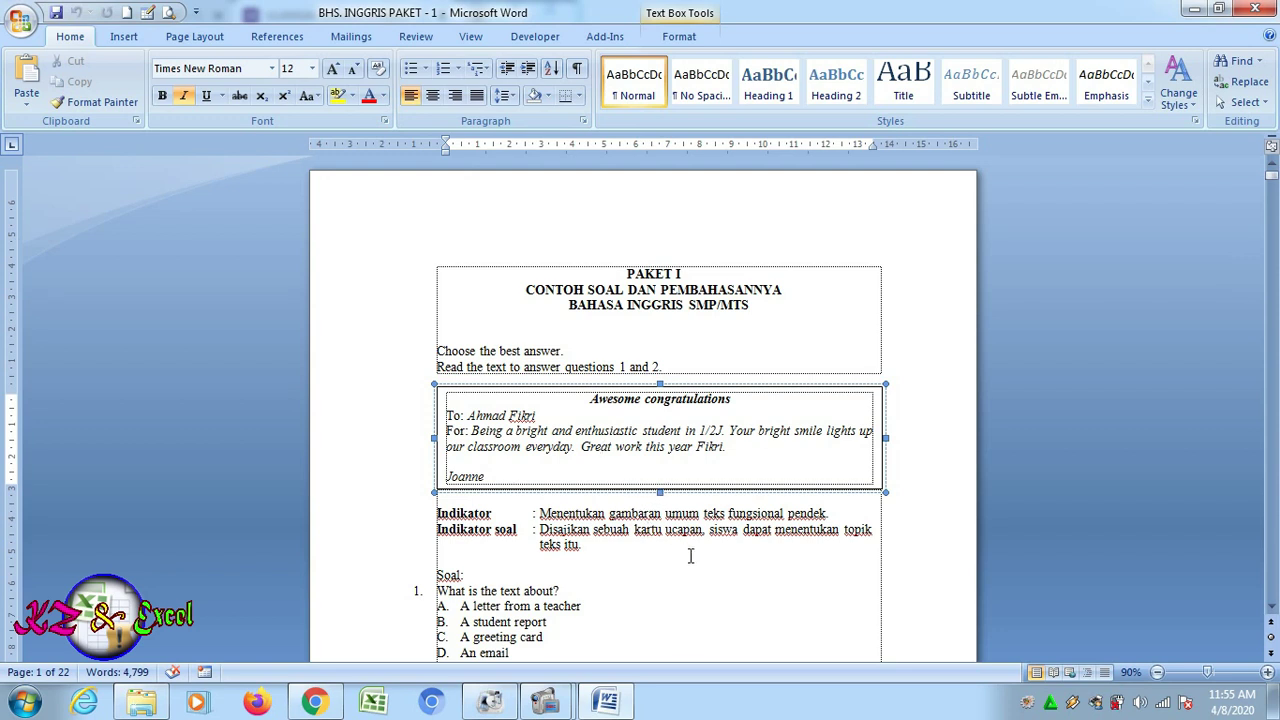
{"action": "left_click", "coordinate": [695, 552]}
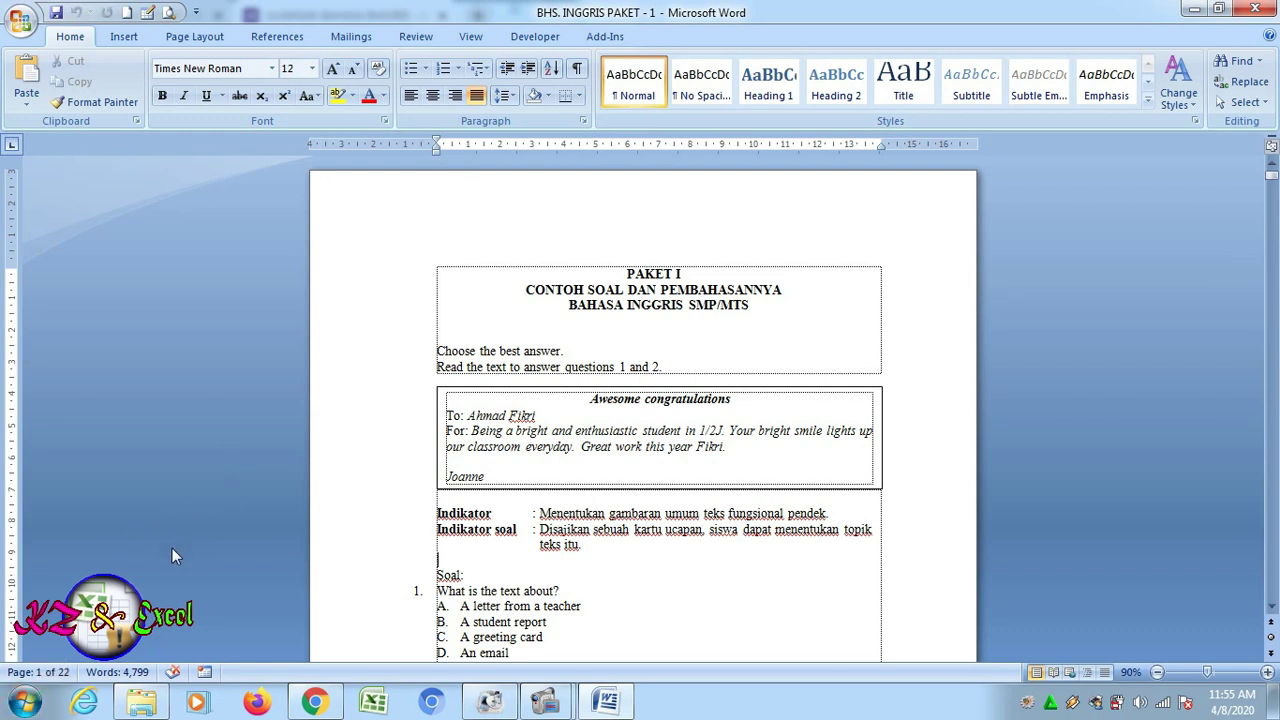
Search the Start menu for 'SNI' and launch Snipping Tool
{"action": "left_click", "coordinate": [27, 711]}
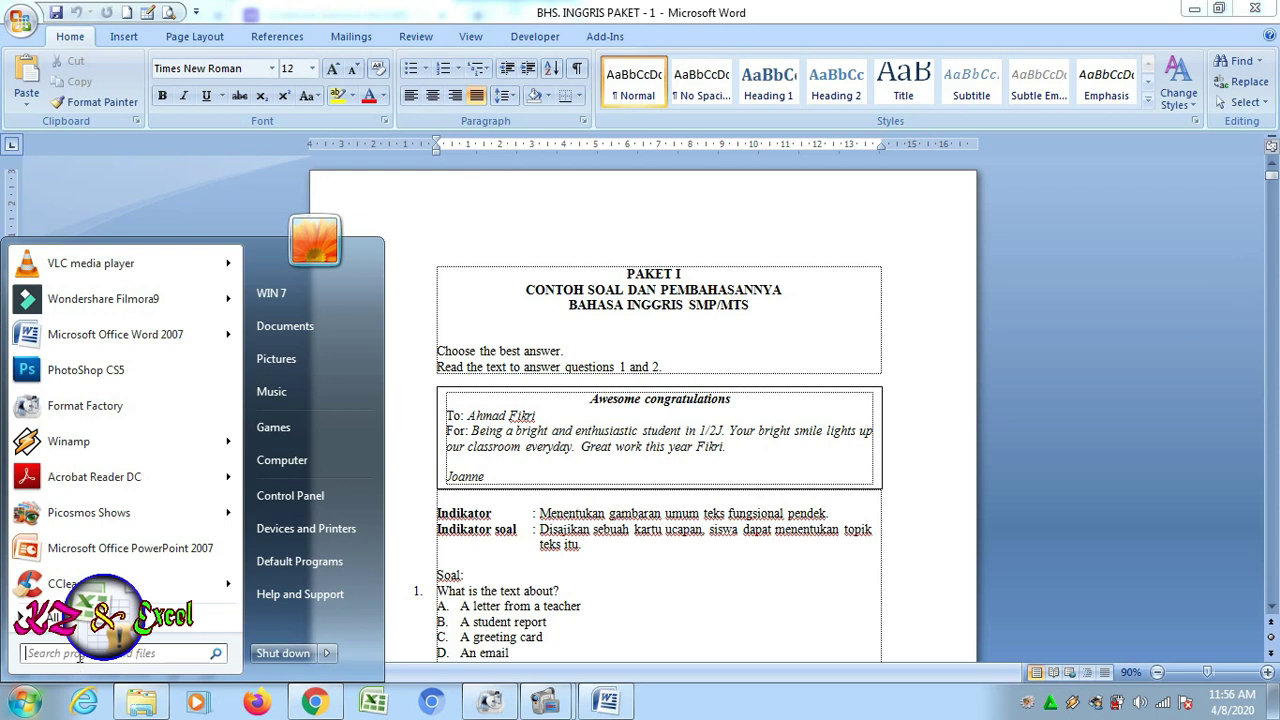
{"action": "left_click", "coordinate": [80, 655]}
{"action": "type", "text": "SN"}
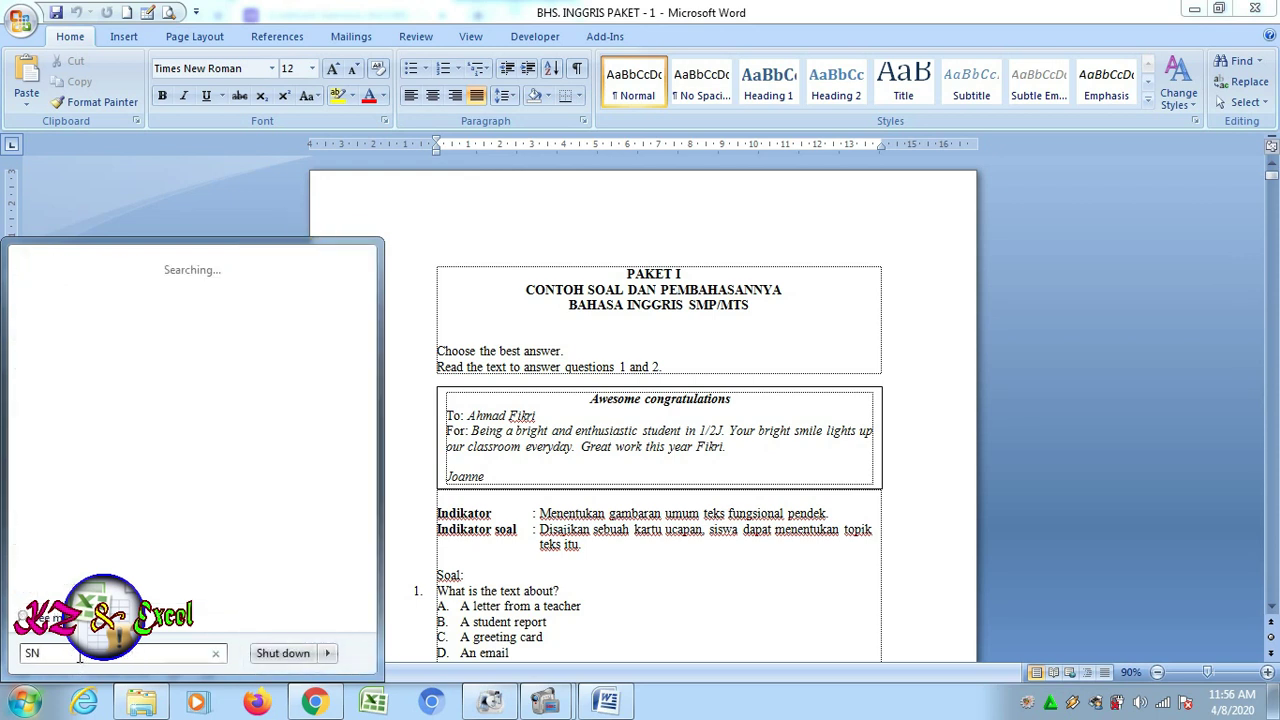
{"action": "type", "text": "I"}
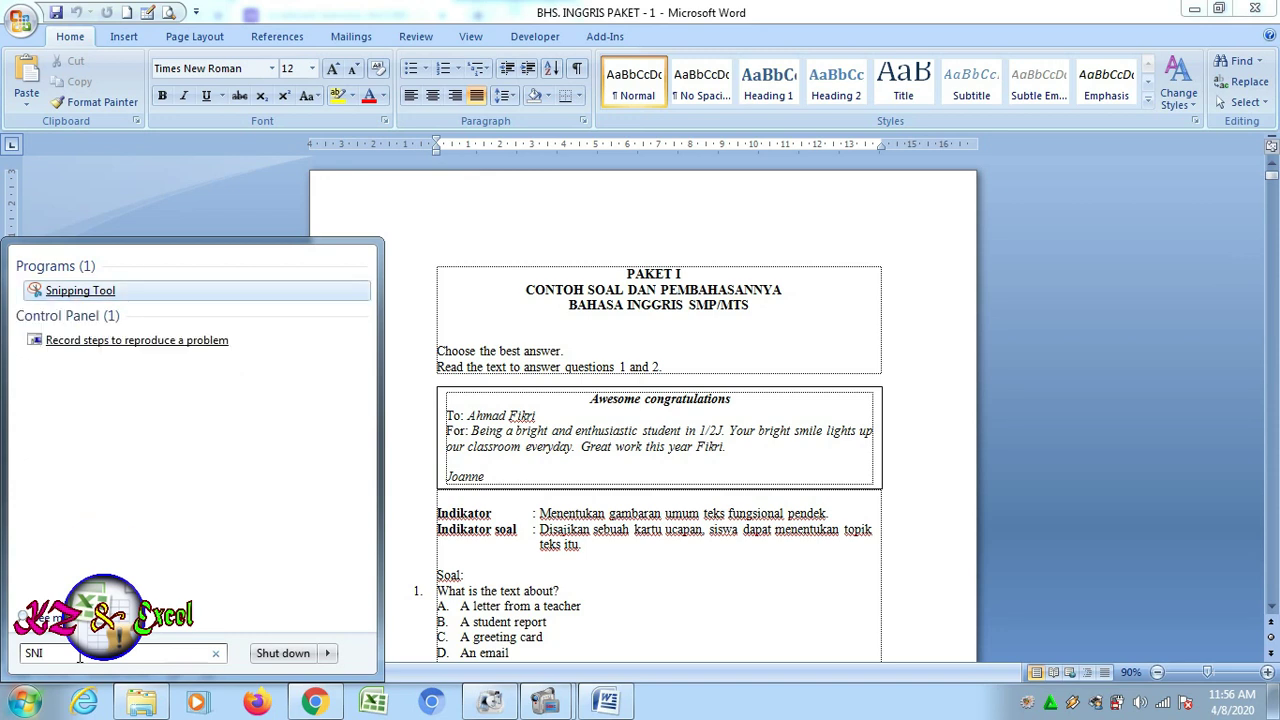
{"action": "left_click", "coordinate": [80, 291]}
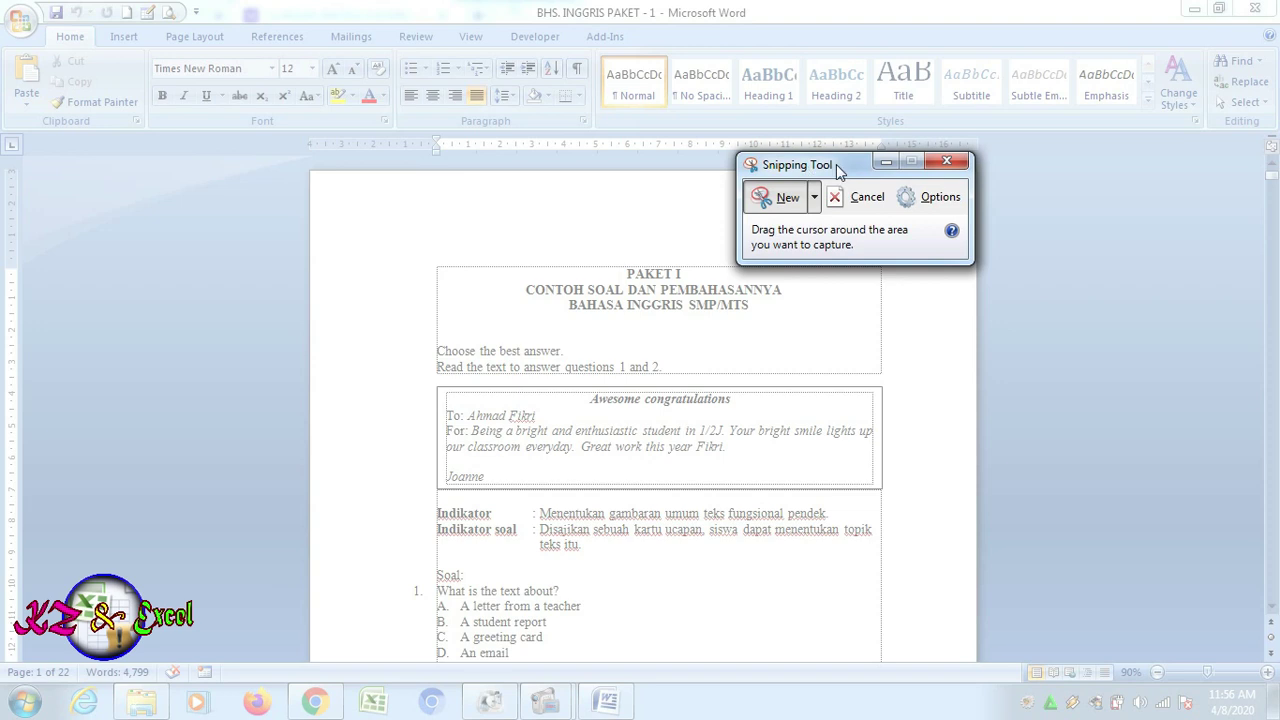
Capture the 'Awesome congratulations' card and save it as PNG image SOAL 1
{"action": "left_click_drag", "start_coordinate": [838, 172], "coordinate": [912, 172]}
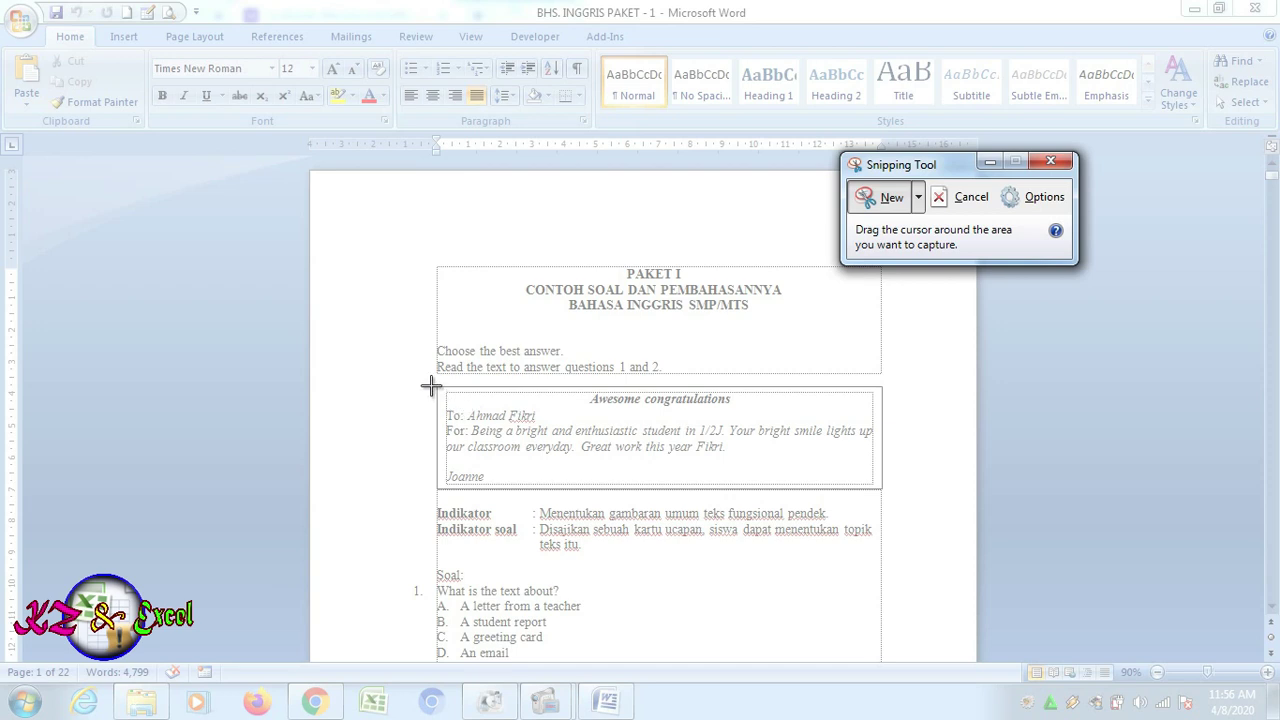
{"action": "left_click_drag", "start_coordinate": [433, 383], "coordinate": [884, 492]}
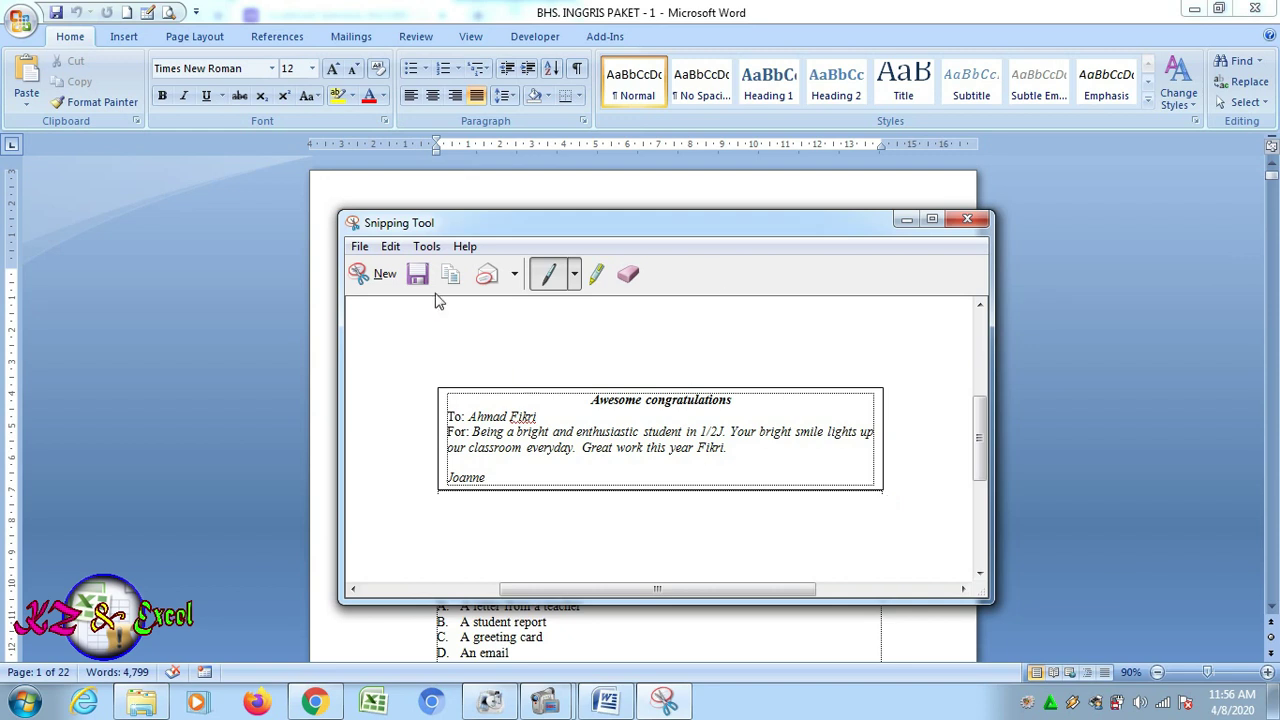
{"action": "left_click", "coordinate": [360, 248]}
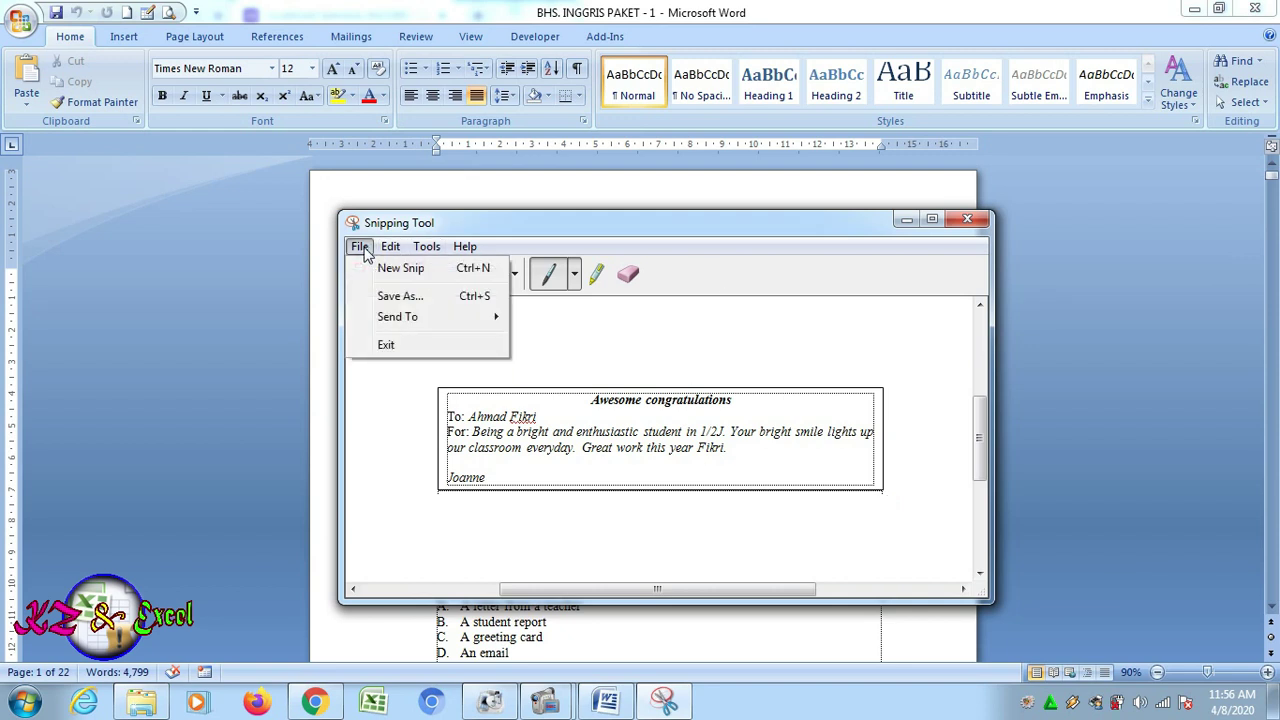
{"action": "left_click", "coordinate": [398, 297]}
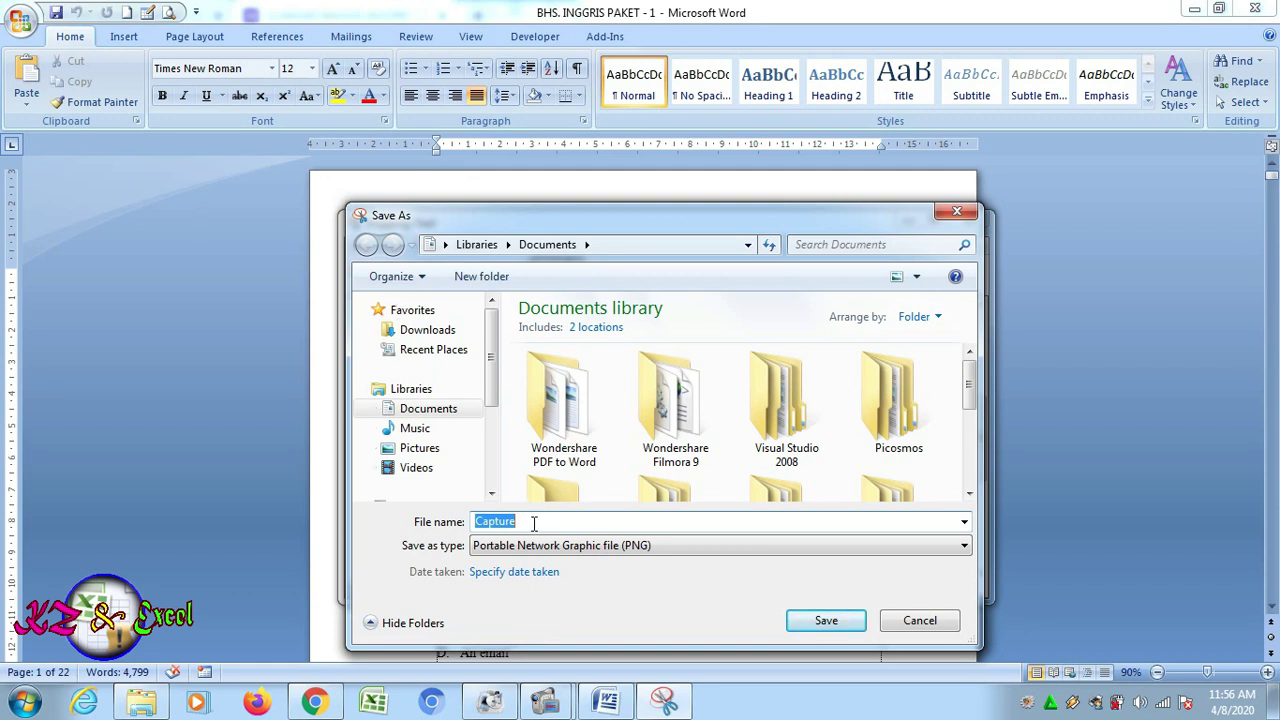
{"action": "type", "text": "SOAL 1"}
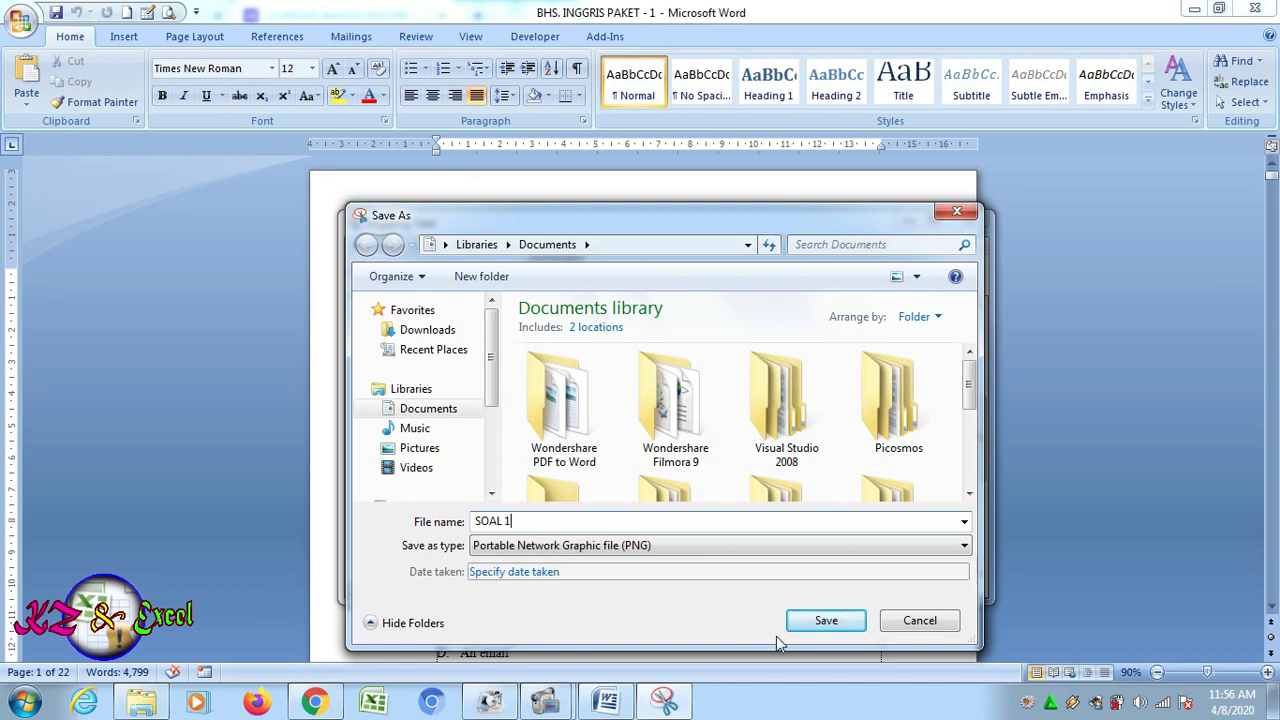
{"action": "left_click", "coordinate": [823, 622]}
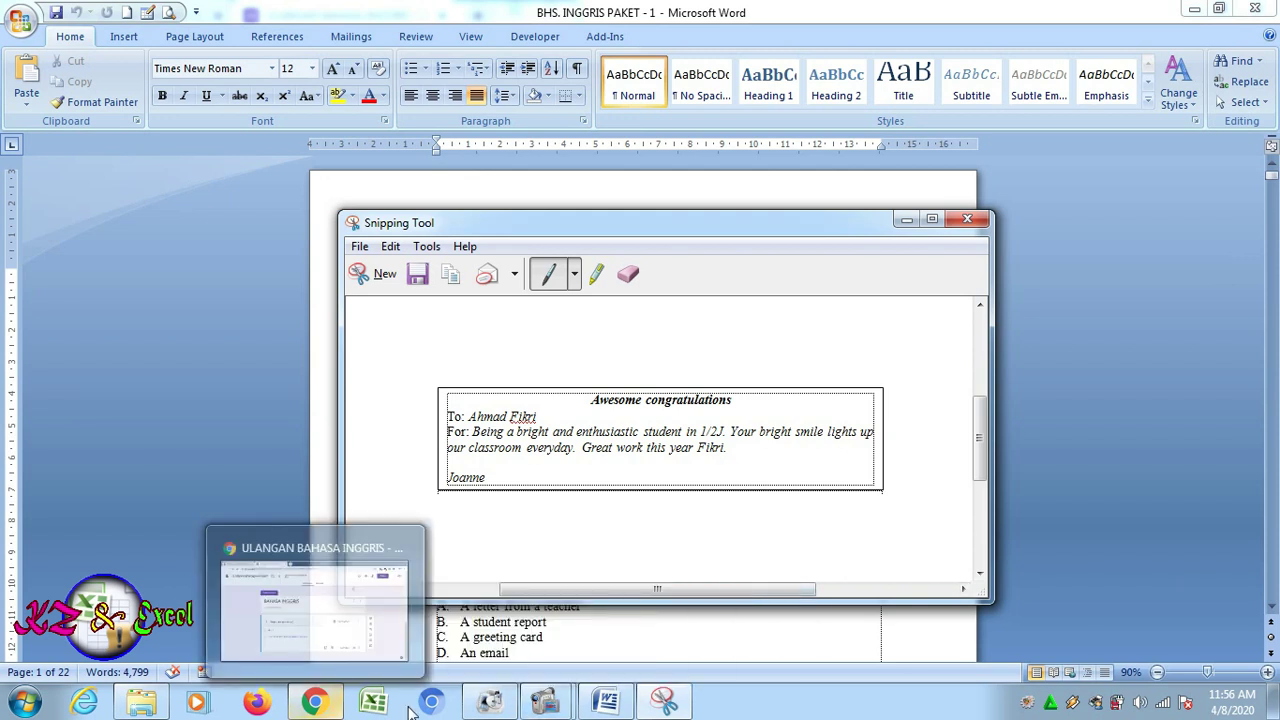
Upload the SOAL 1 image from the computer into question 1 'What is the text about?'
{"action": "left_click", "coordinate": [316, 704]}
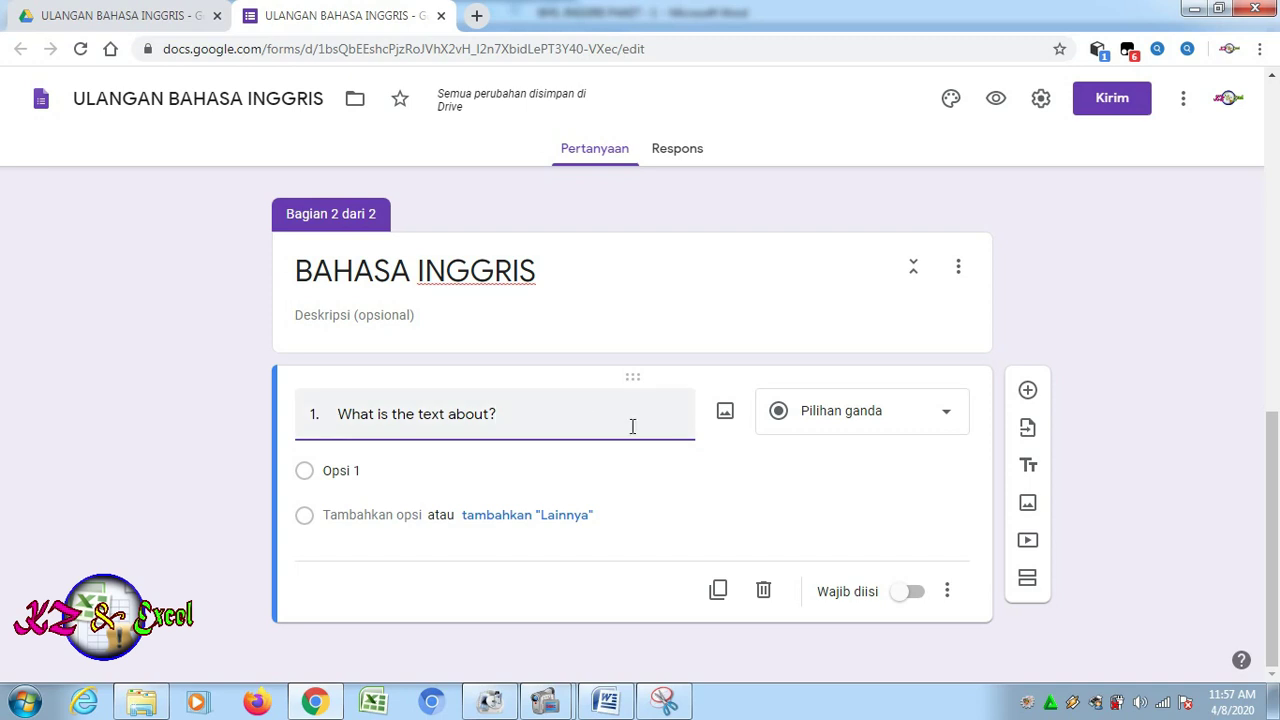
{"action": "left_click", "coordinate": [727, 421]}
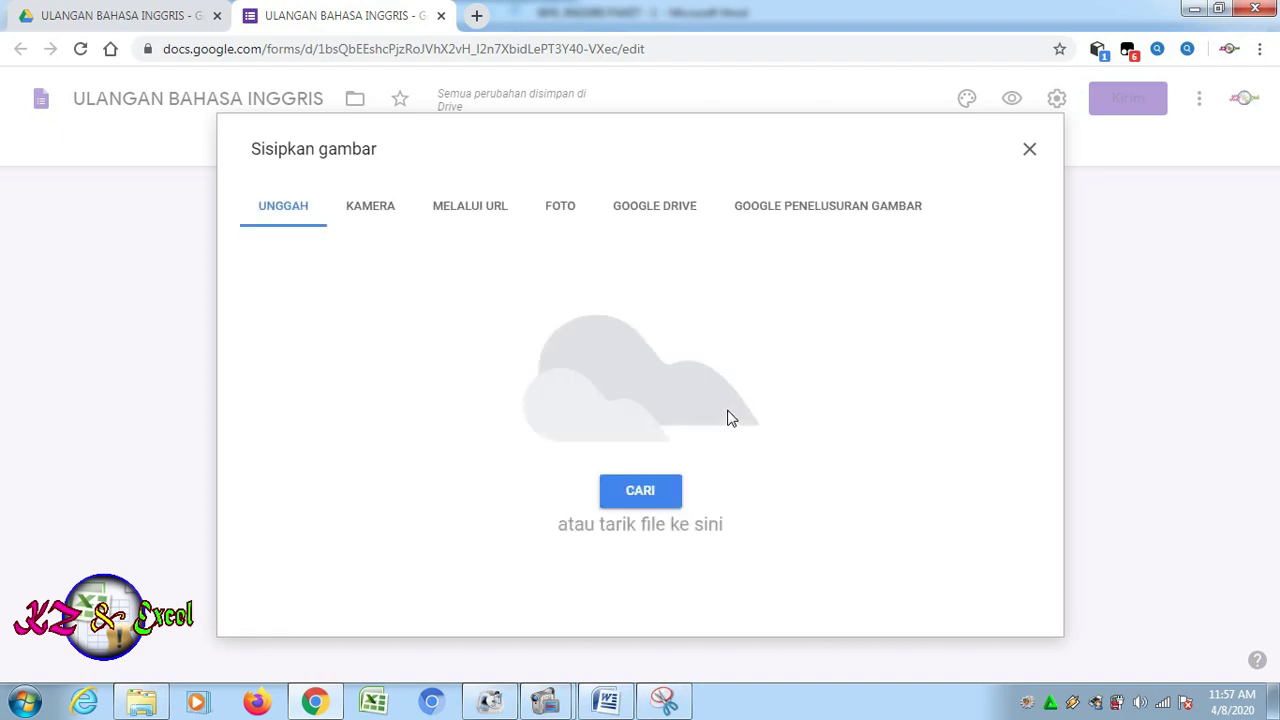
{"action": "left_click", "coordinate": [641, 496]}
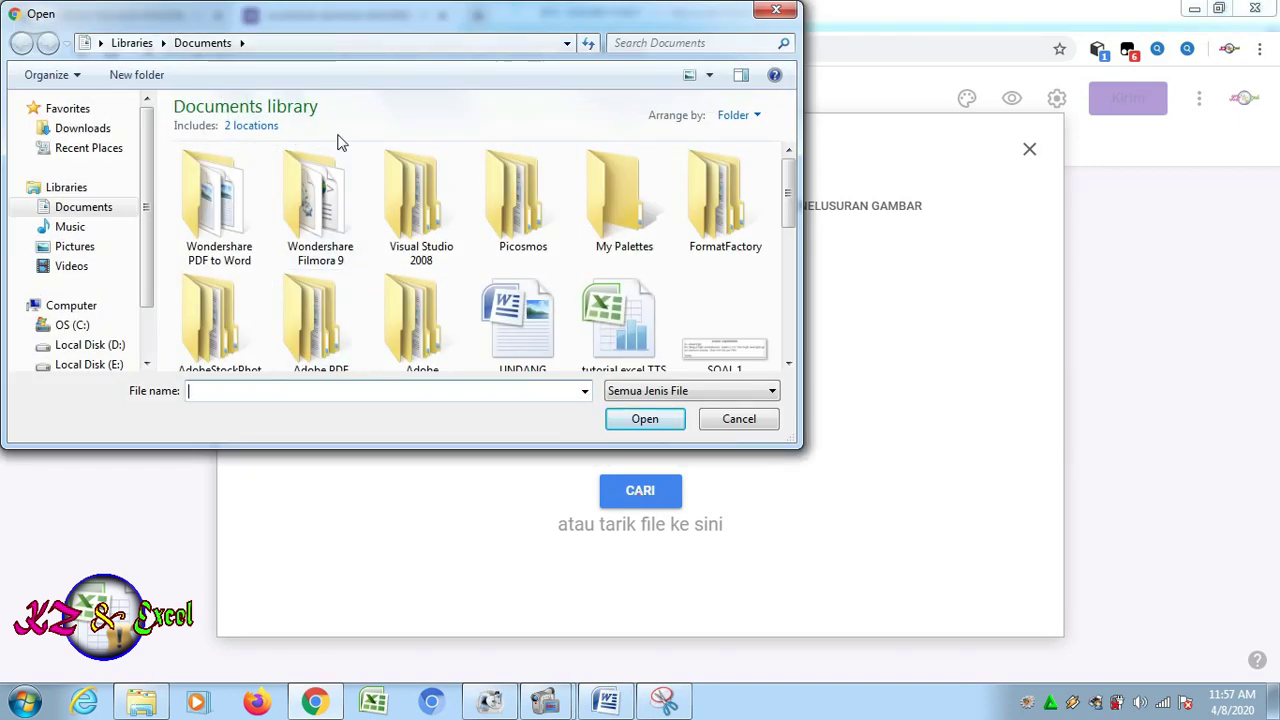
{"action": "scroll", "coordinate": [700, 210], "scroll_direction": "down", "scroll_amount": 2}
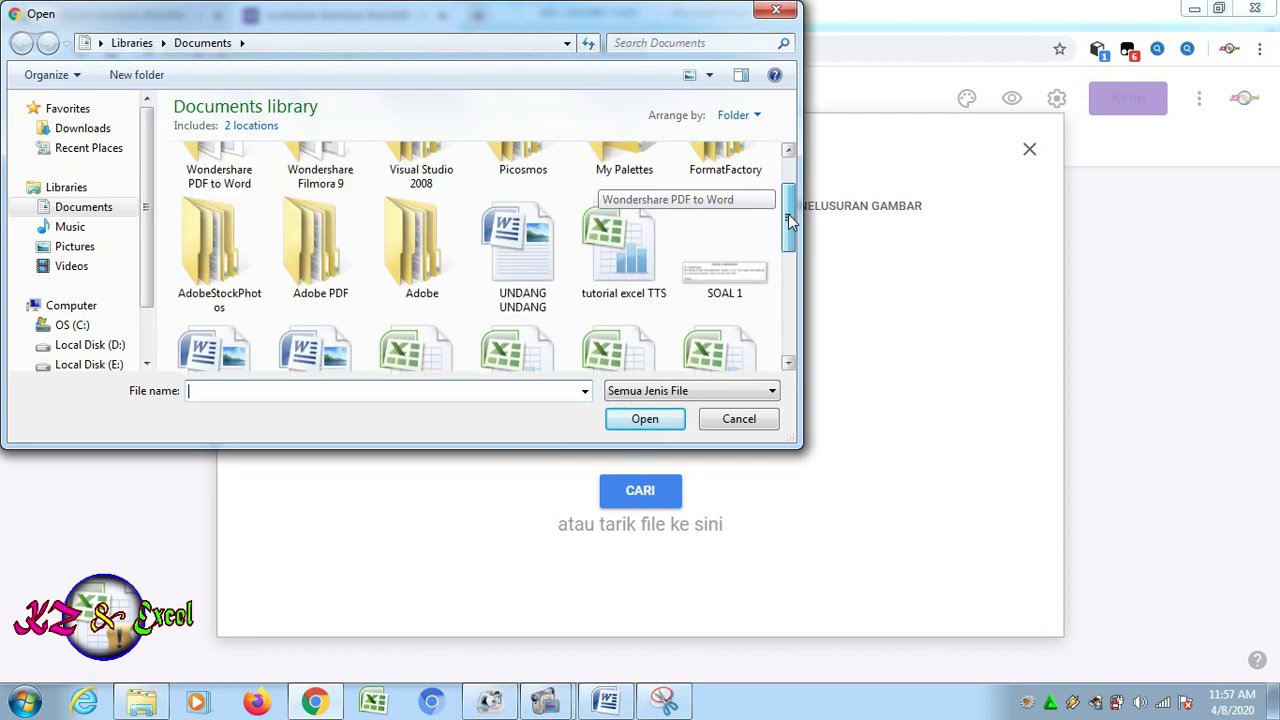
{"action": "left_click", "coordinate": [734, 259]}
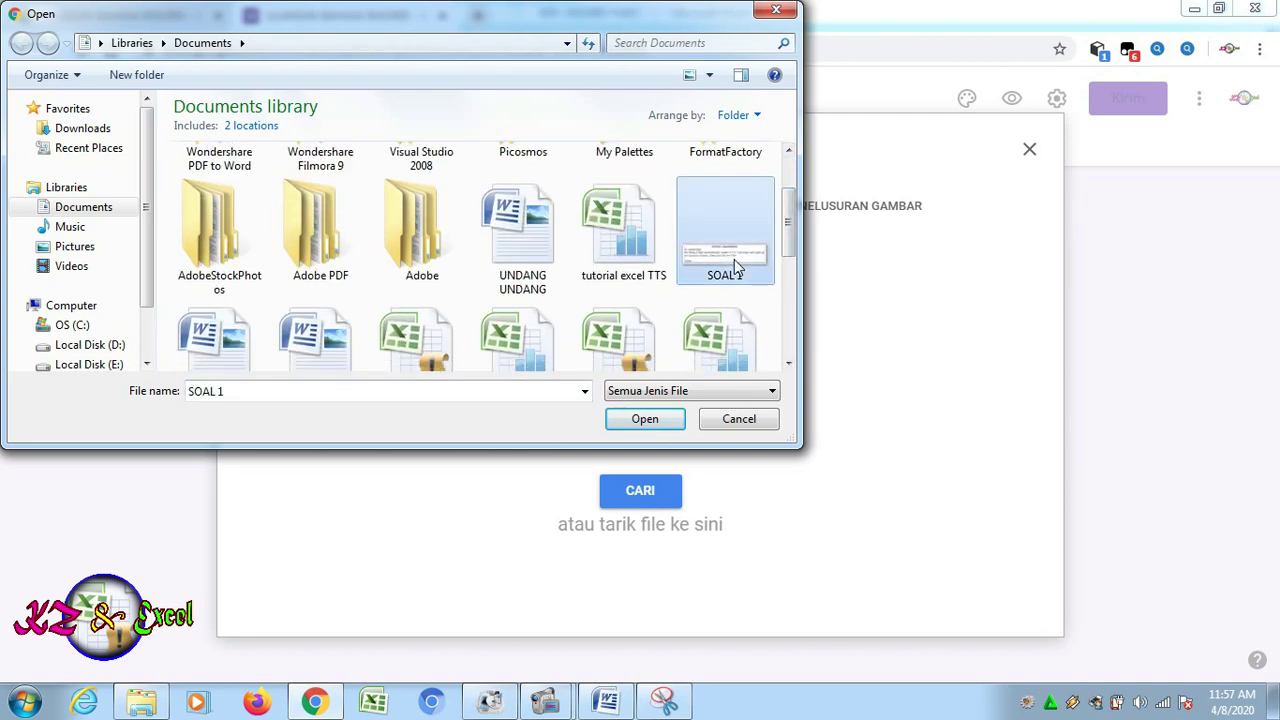
{"action": "left_click", "coordinate": [654, 418]}
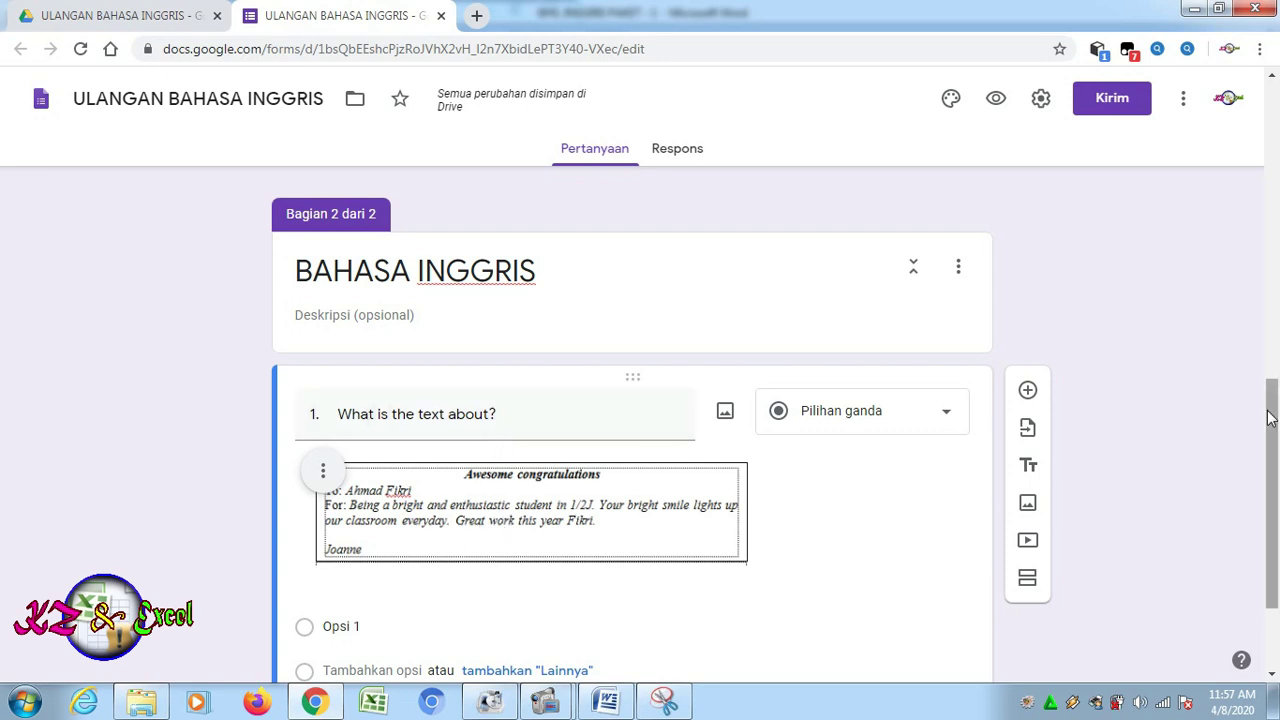
{"action": "left_click_drag", "start_coordinate": [1270, 418], "coordinate": [1270, 473]}
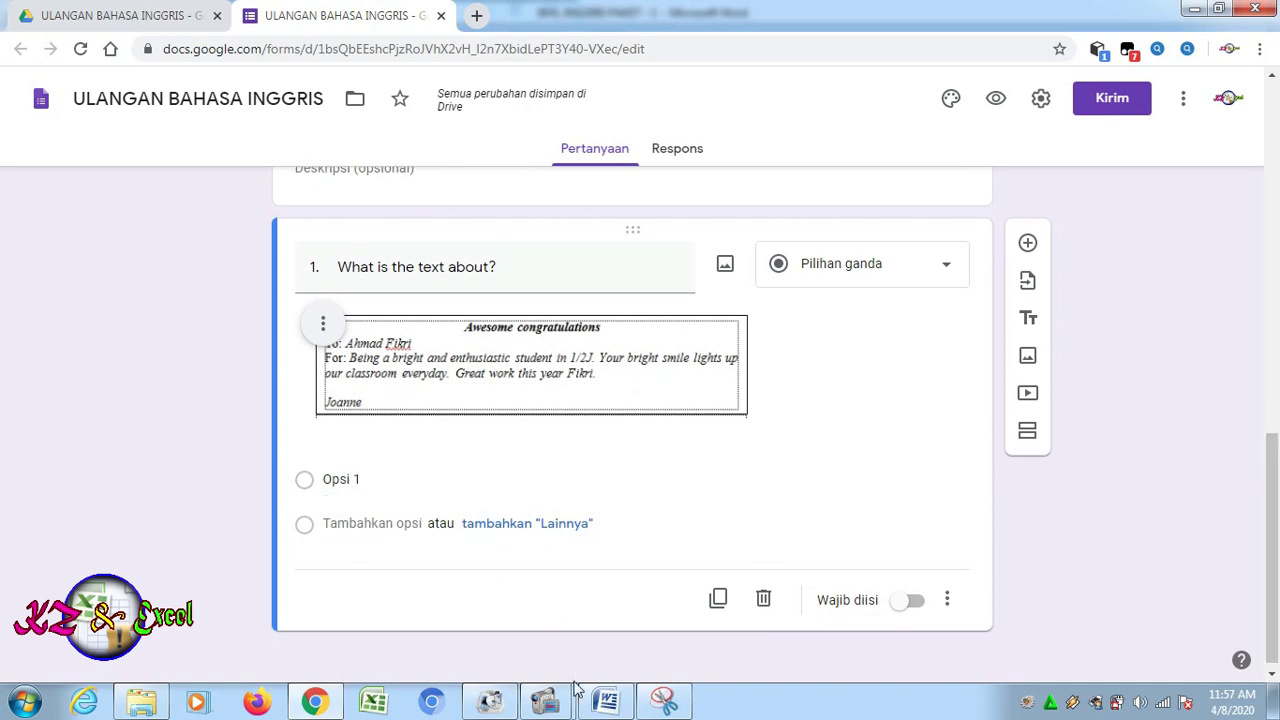
Copy question 1's four answer choices A–D from the Word document
{"action": "left_click", "coordinate": [607, 702]}
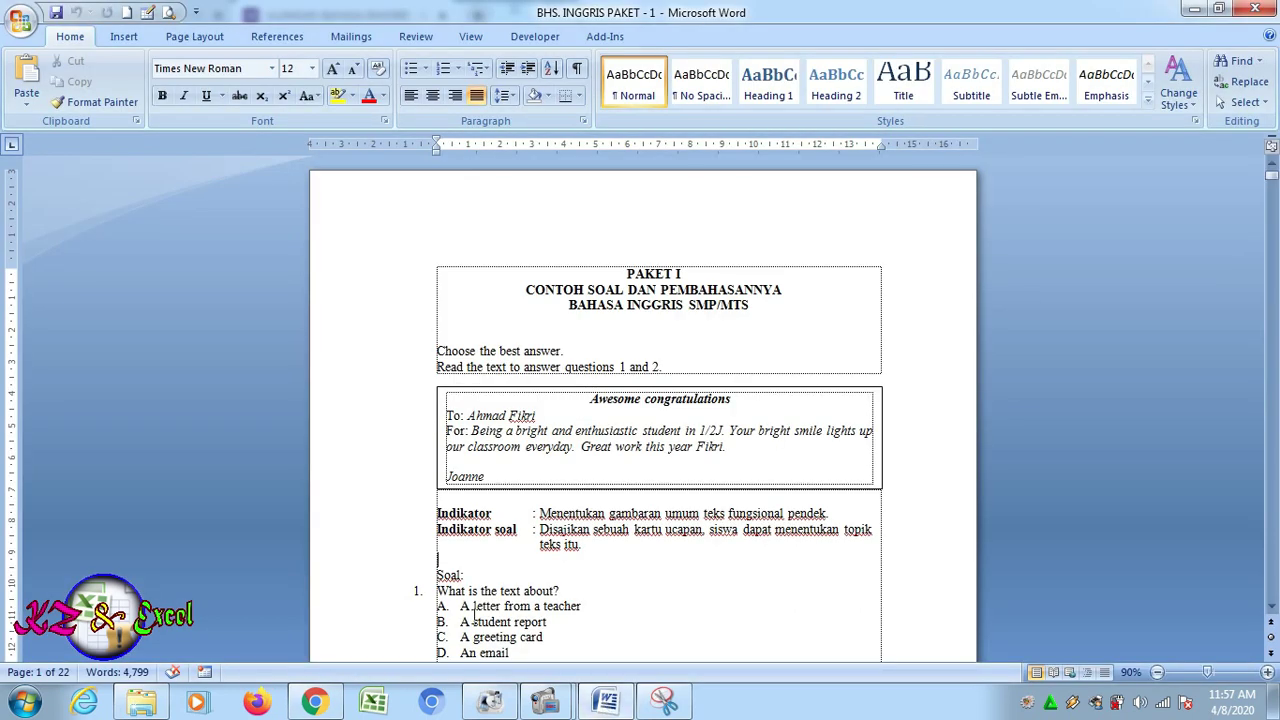
{"action": "left_click_drag", "start_coordinate": [462, 605], "coordinate": [508, 563]}
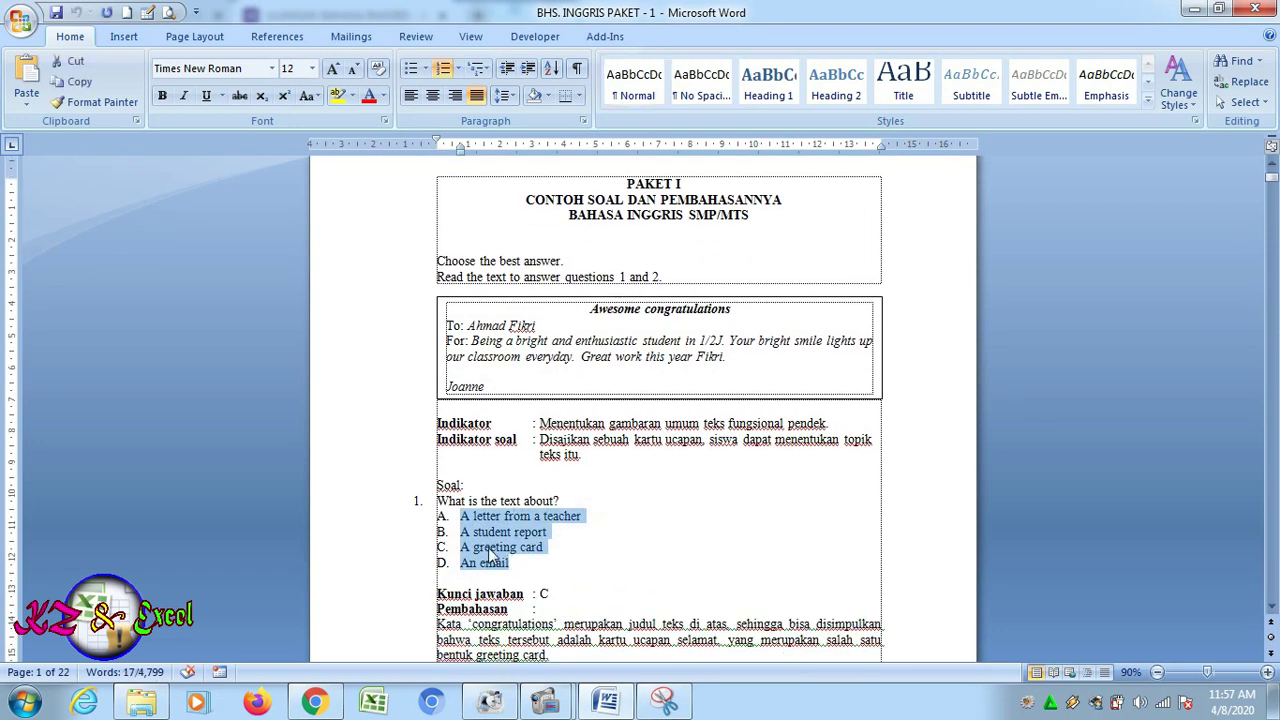
{"action": "left_click", "coordinate": [68, 84]}
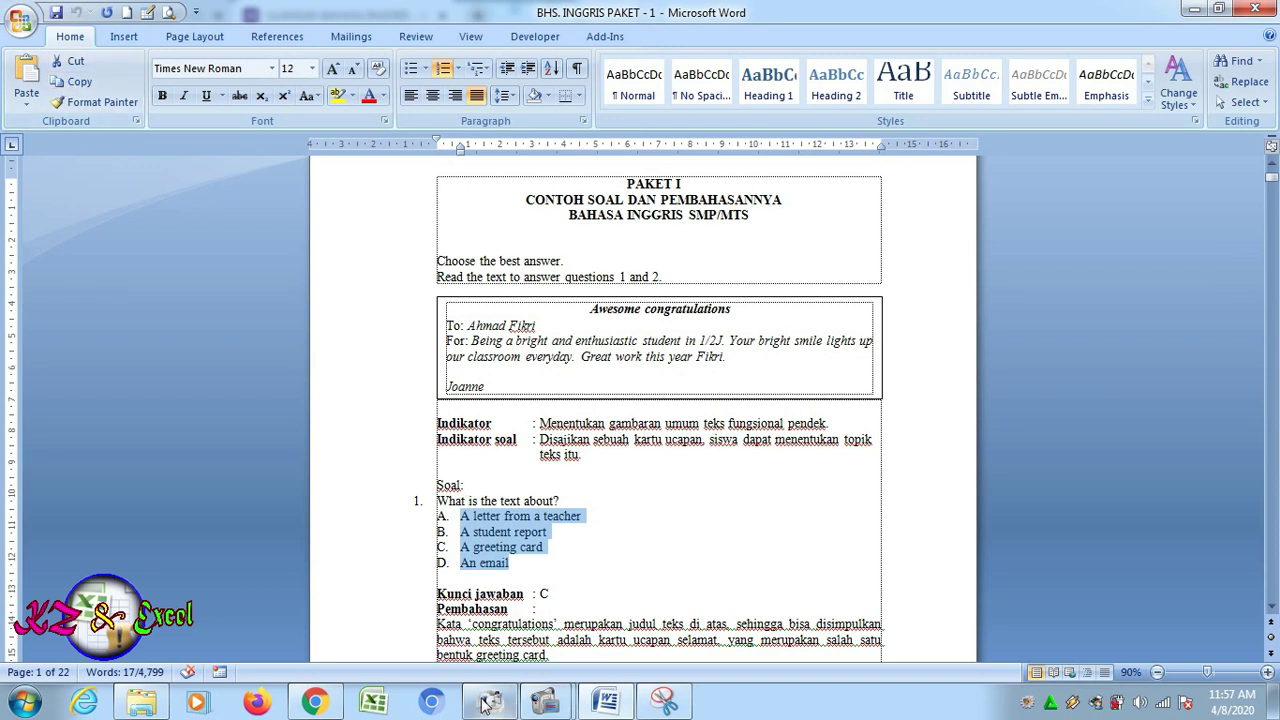
Paste options A–D ('A letter from a teacher' to 'An email') into question 1 and duplicate it
{"action": "left_click", "coordinate": [314, 702]}
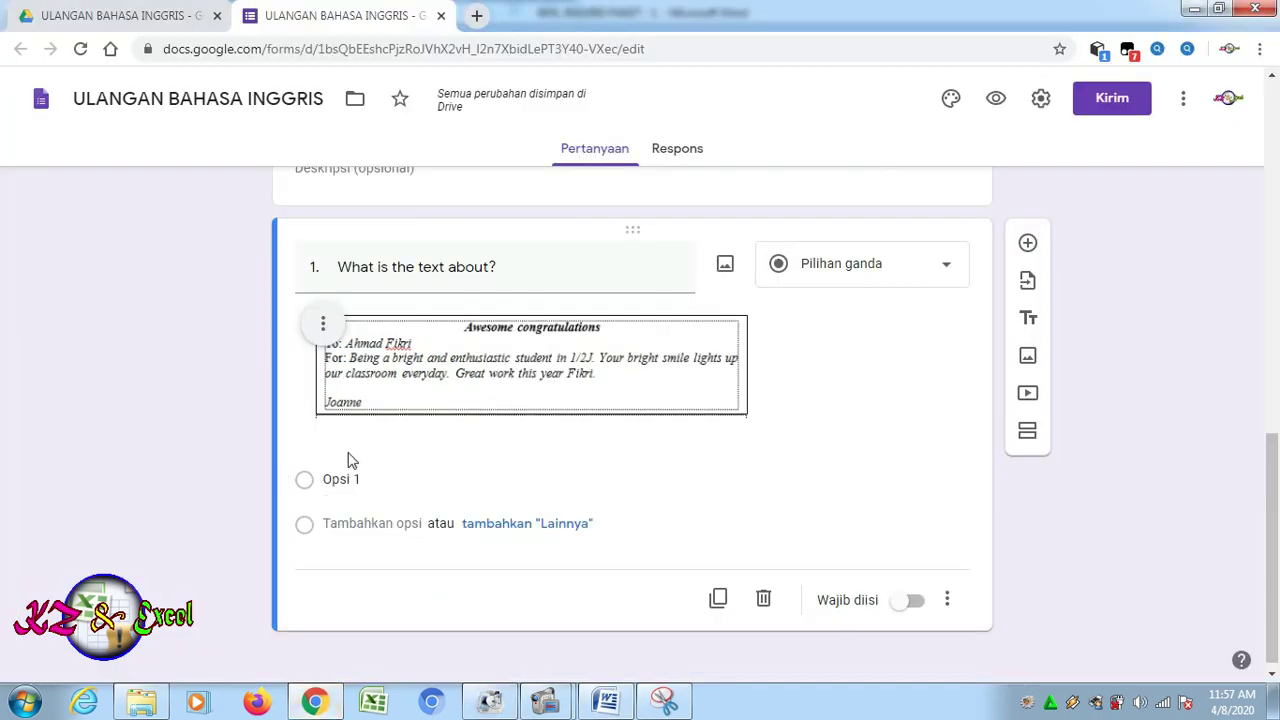
{"action": "left_click", "coordinate": [337, 484]}
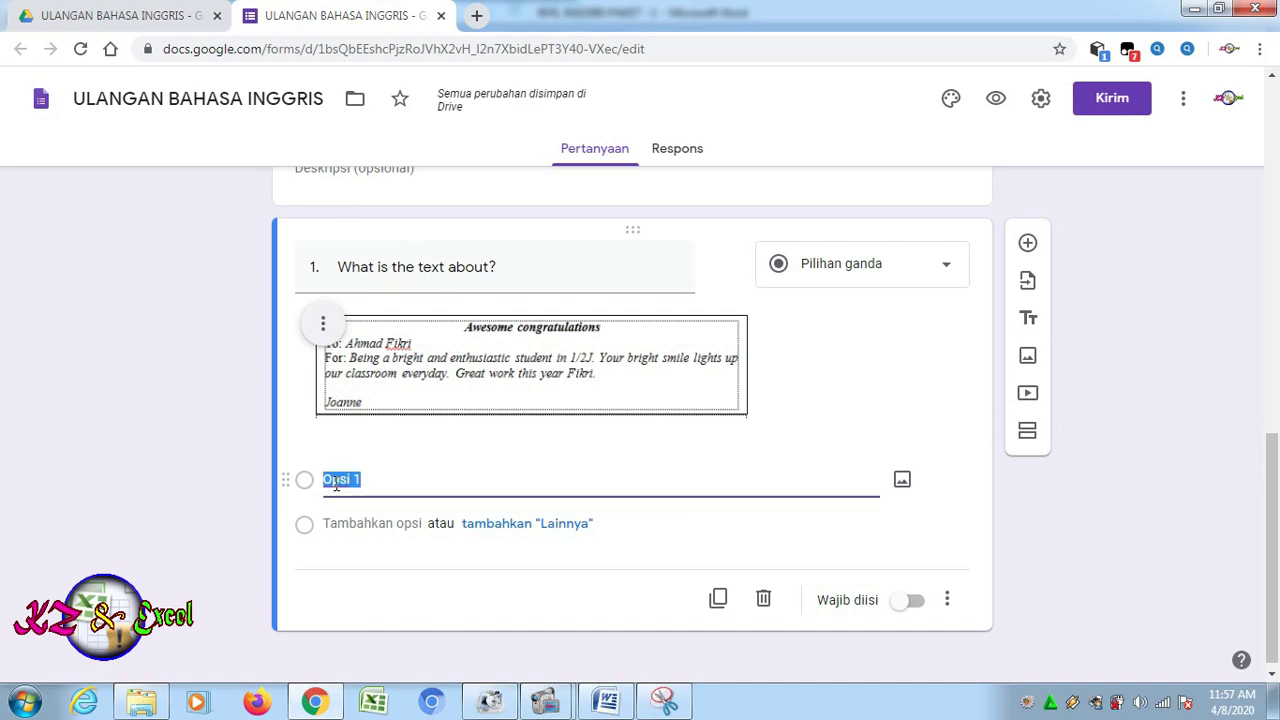
{"action": "key", "text": "ctrl+v"}
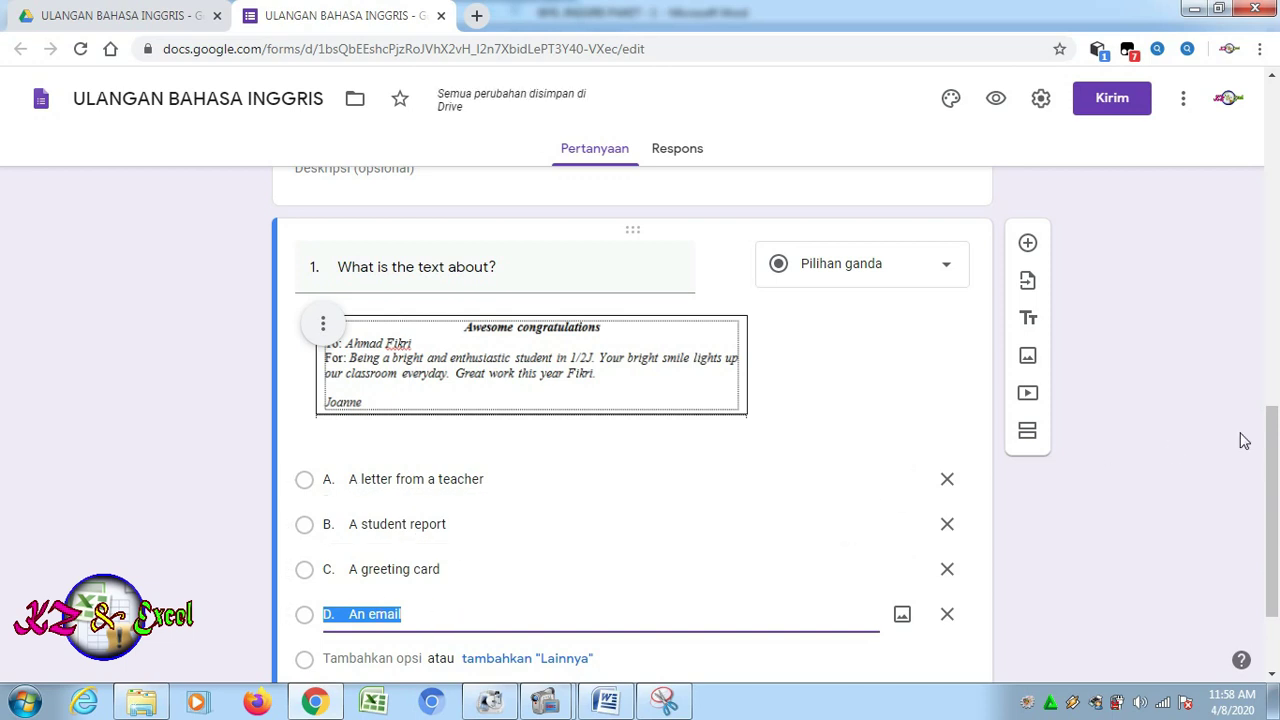
{"action": "mouse_move", "coordinate": [1276, 500]}
{"action": "left_mouse_down"}
{"action": "mouse_move", "coordinate": [1277, 556]}
{"action": "mouse_move", "coordinate": [1277, 518]}
{"action": "left_mouse_up"}
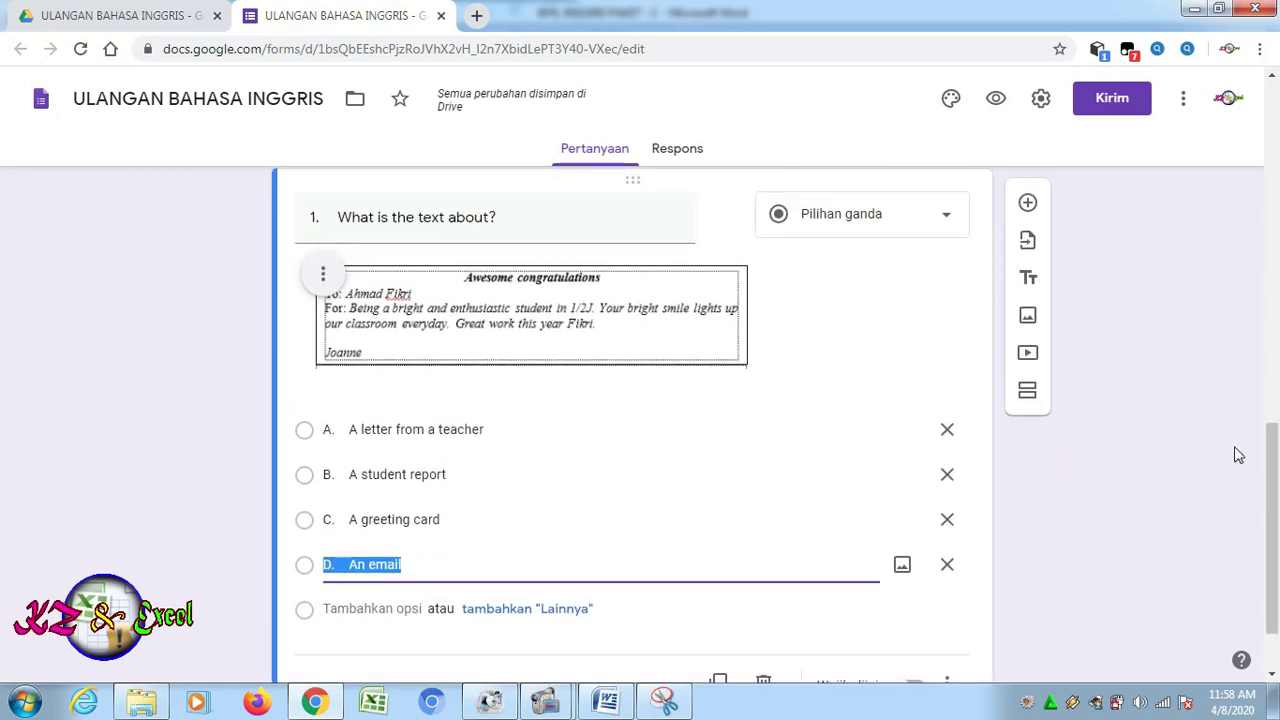
{"action": "mouse_move", "coordinate": [1277, 484]}
{"action": "left_mouse_down"}
{"action": "mouse_move", "coordinate": [1277, 506]}
{"action": "mouse_move", "coordinate": [1277, 492]}
{"action": "left_mouse_up"}
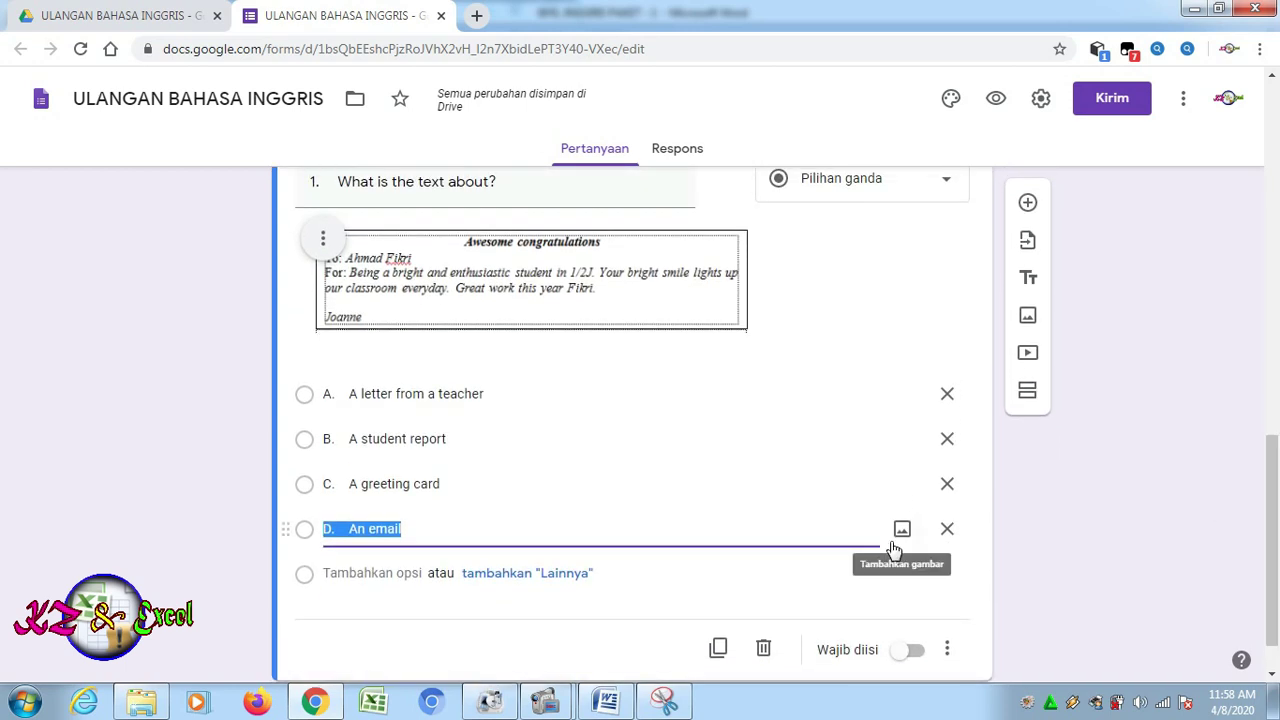
{"action": "left_click", "coordinate": [719, 652]}
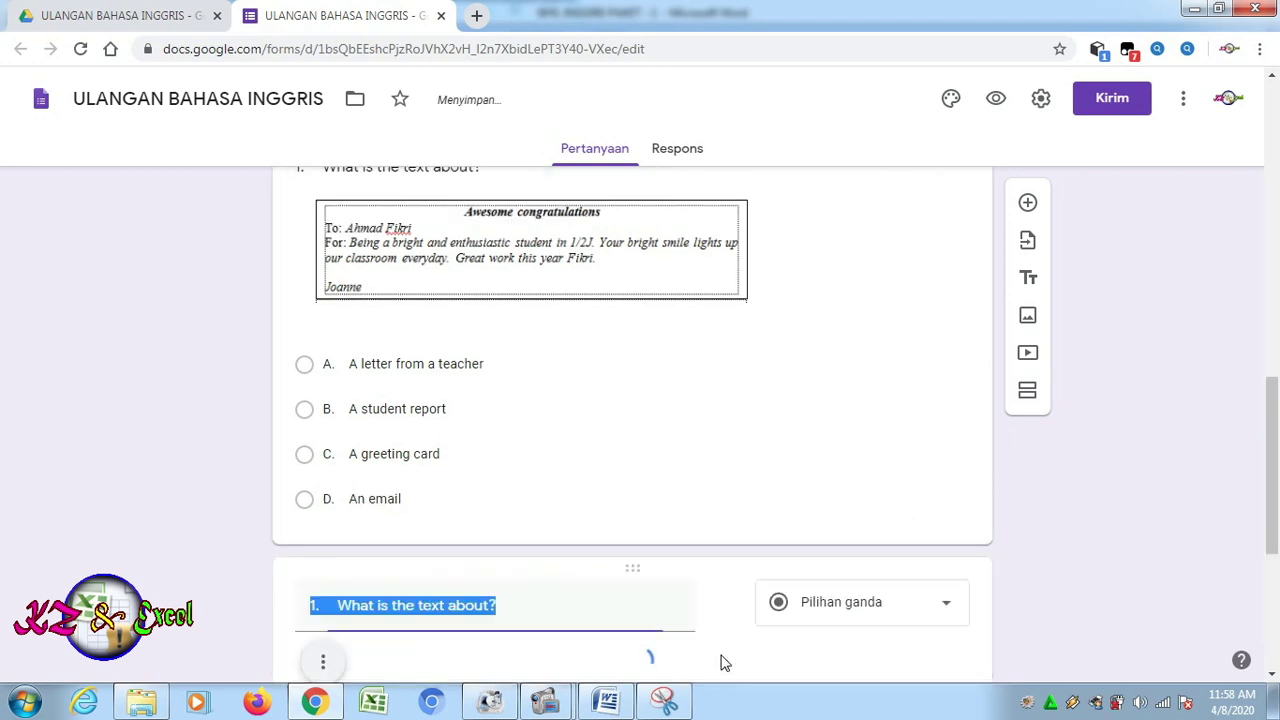
{"action": "left_click_drag", "start_coordinate": [1276, 432], "coordinate": [1277, 537]}
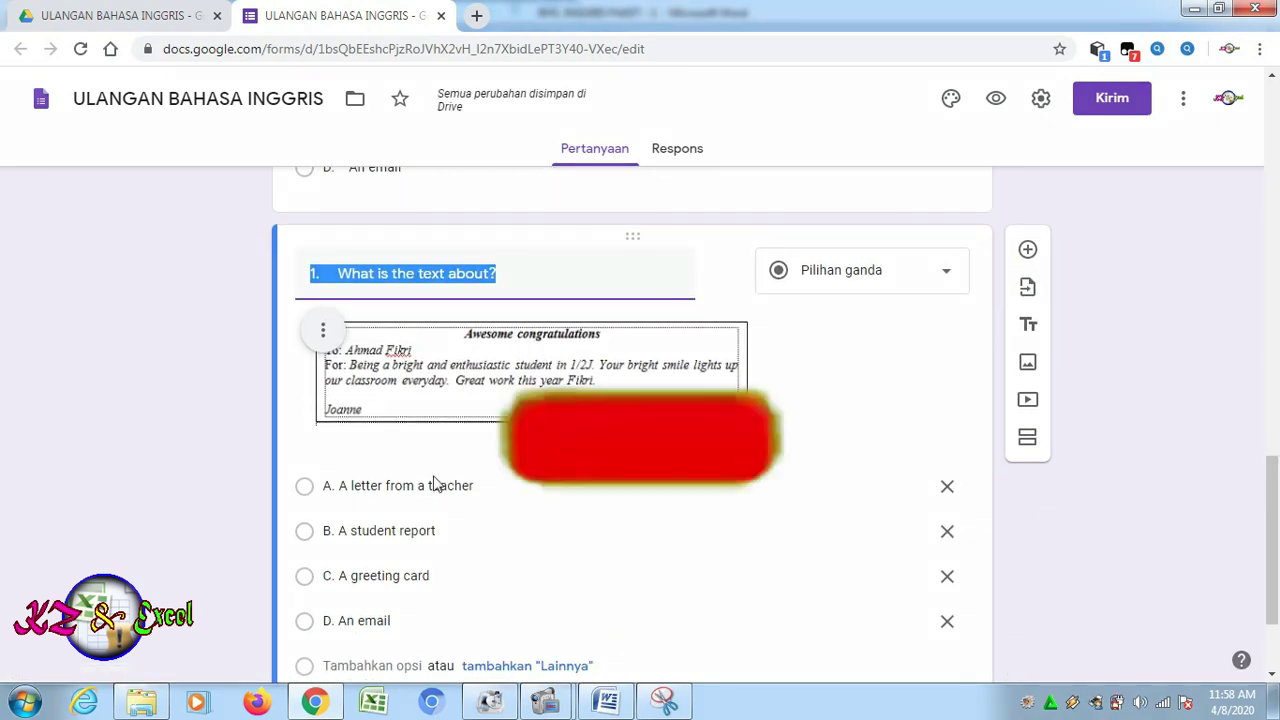
Copy question 2's sentence 'Joanne is Fikri's …' from Word and return to the form
{"action": "left_click", "coordinate": [605, 705]}
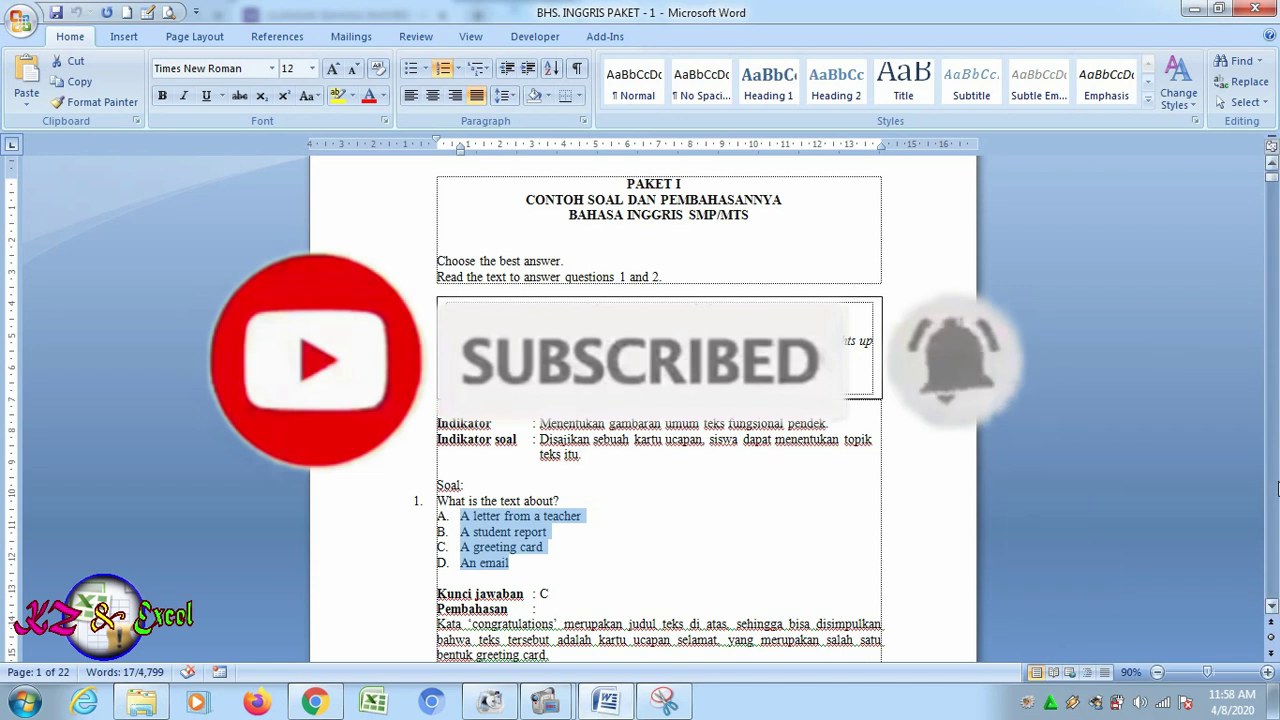
{"action": "left_click", "coordinate": [1272, 606]}
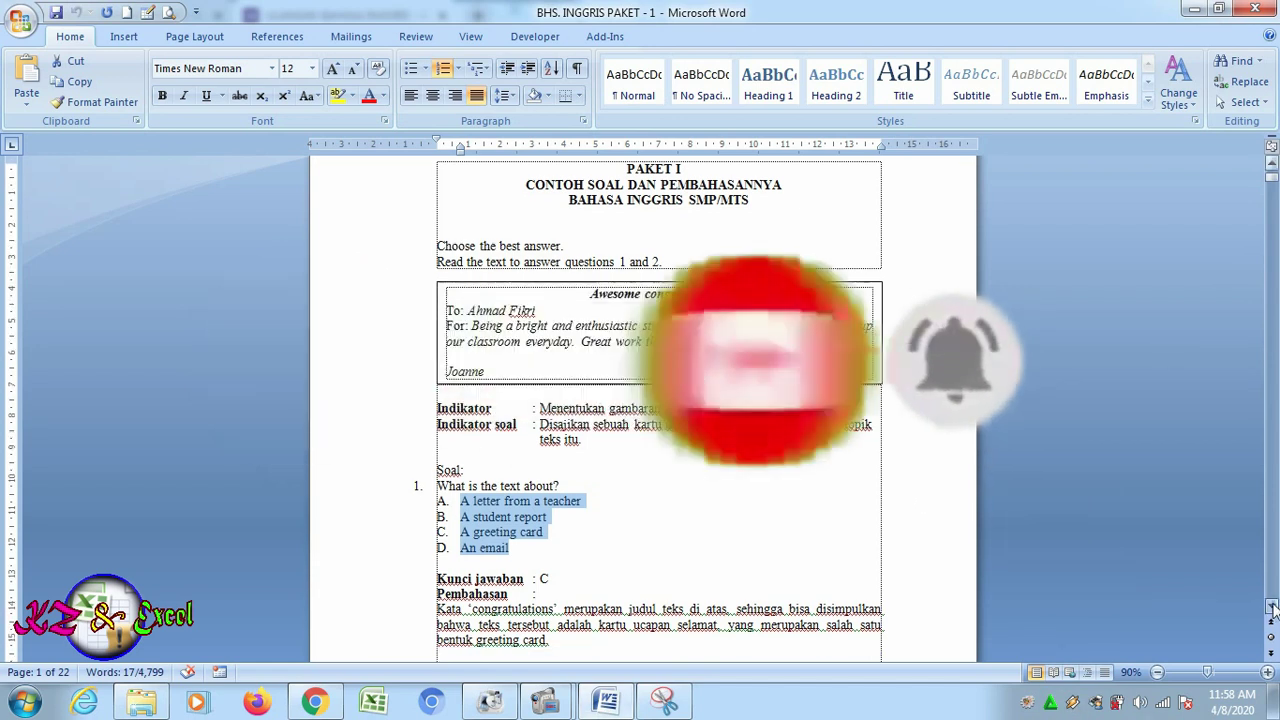
{"action": "scroll", "coordinate": [1272, 606], "scroll_direction": "down", "scroll_amount": 10}
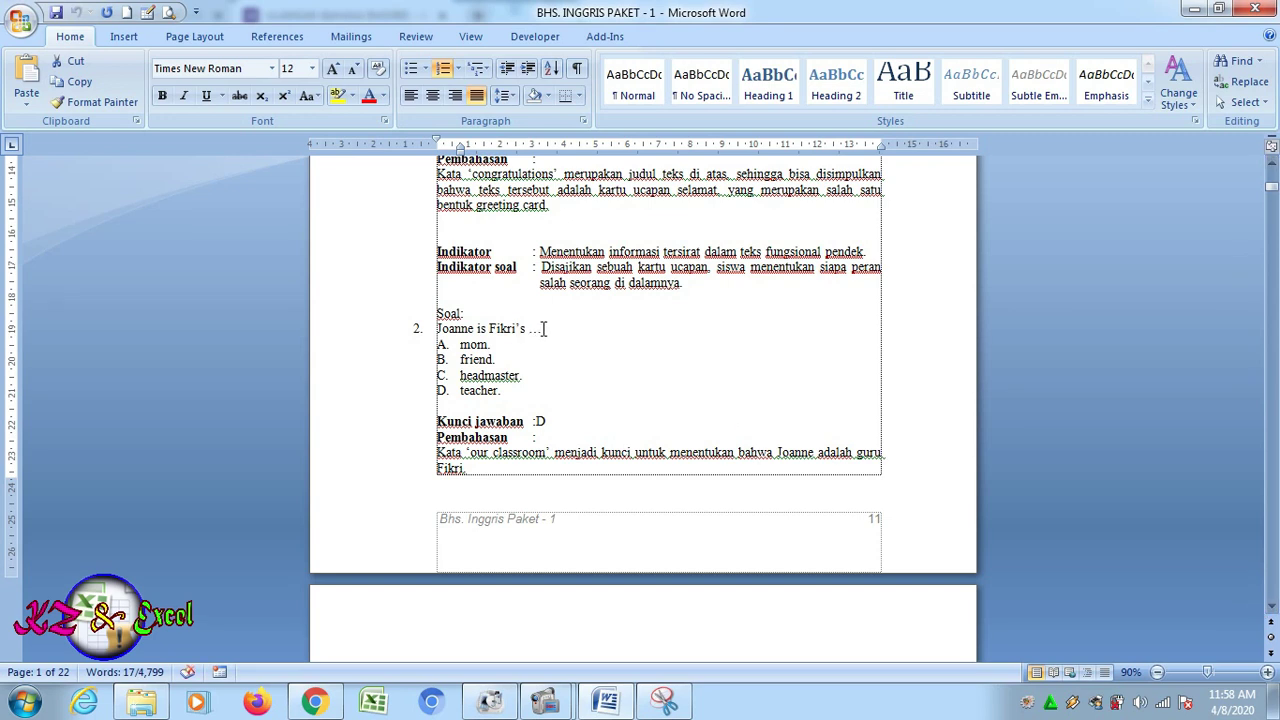
{"action": "left_click_drag", "start_coordinate": [451, 344], "coordinate": [437, 330]}
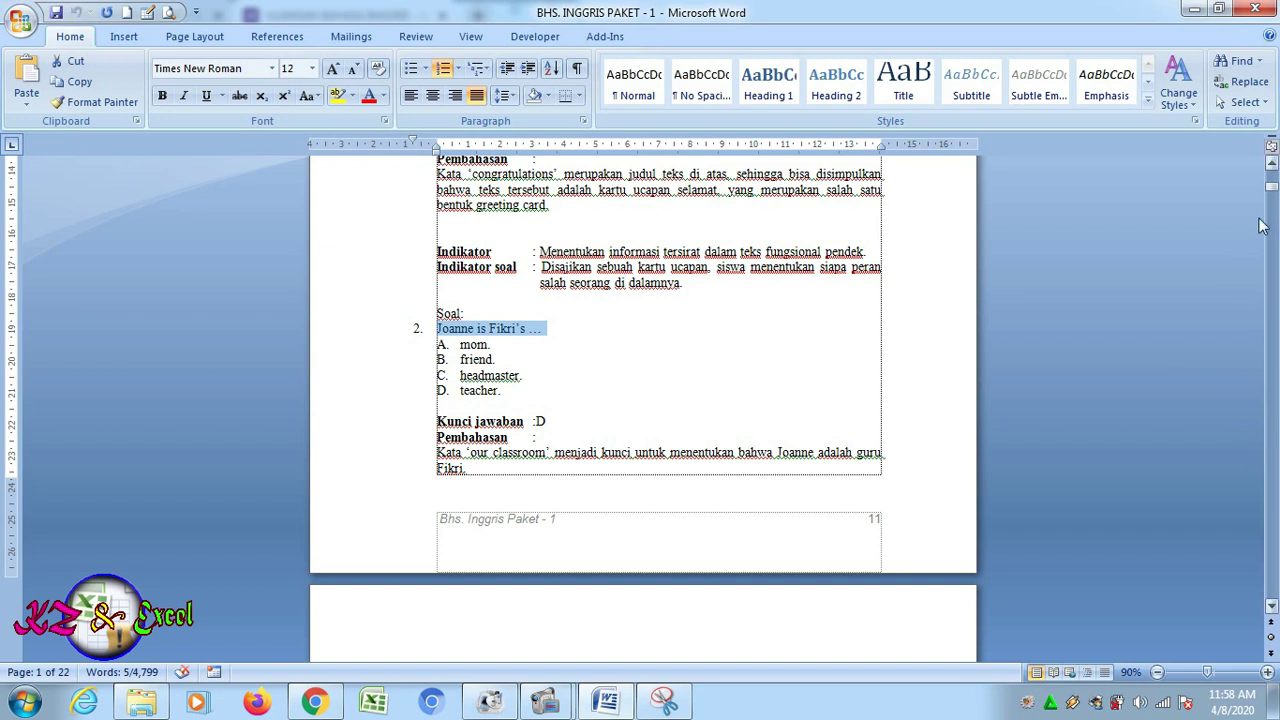
{"action": "scroll", "coordinate": [1272, 172], "scroll_direction": "up", "scroll_amount": 8}
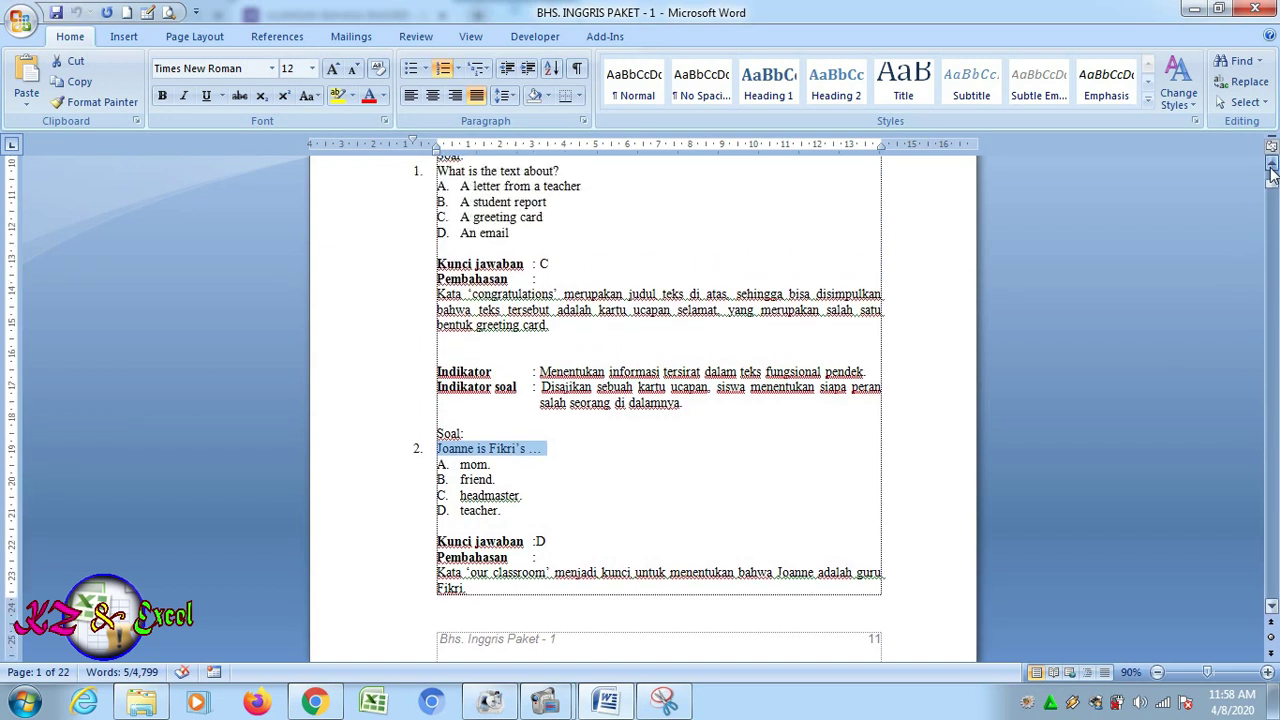
{"action": "scroll", "coordinate": [1272, 172], "scroll_direction": "up", "scroll_amount": 1}
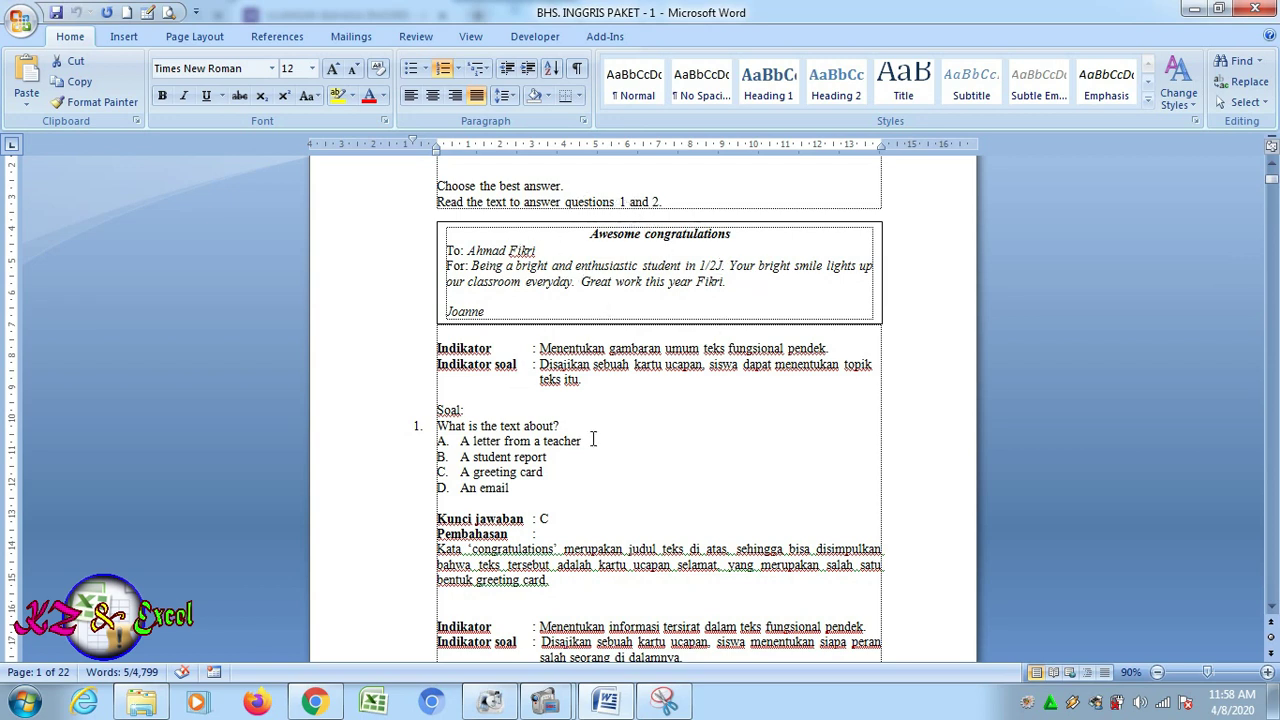
{"action": "left_click", "coordinate": [1271, 607]}
{"action": "left_click", "coordinate": [1271, 607]}
{"action": "left_click_drag", "start_coordinate": [1271, 607], "coordinate": [1271, 607]}
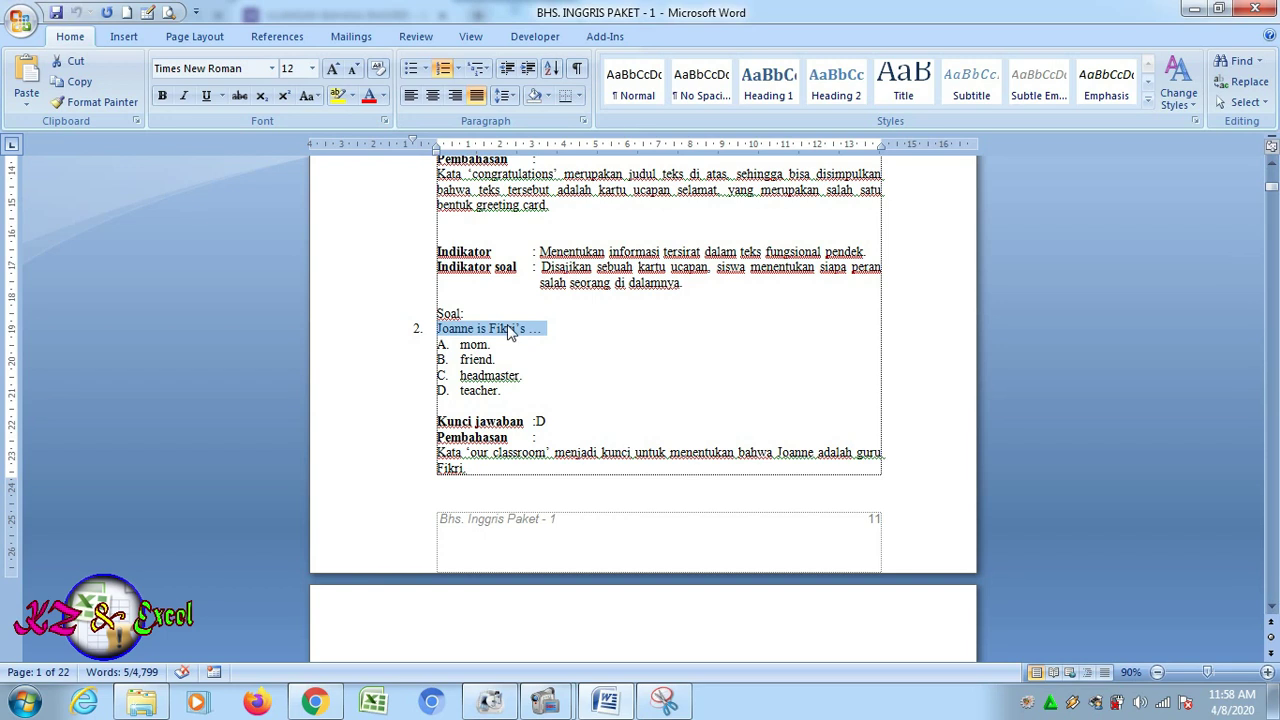
{"action": "left_click", "coordinate": [78, 81]}
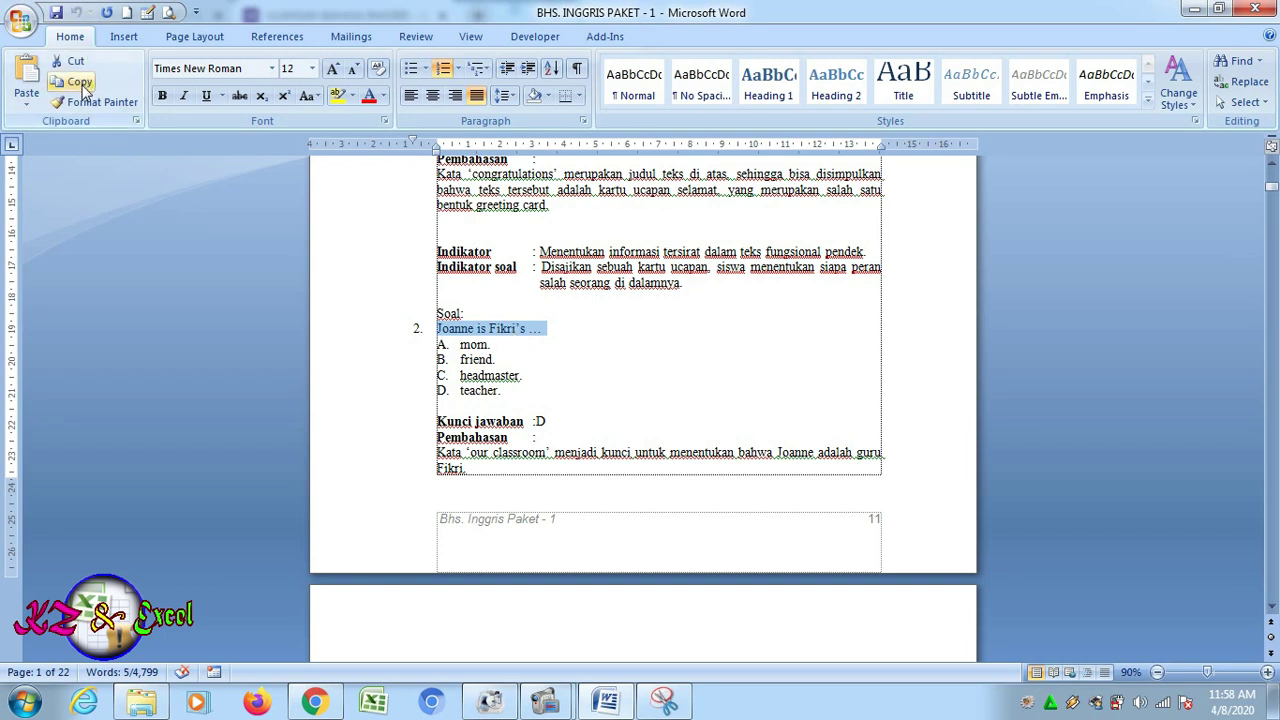
{"action": "left_click", "coordinate": [312, 704]}
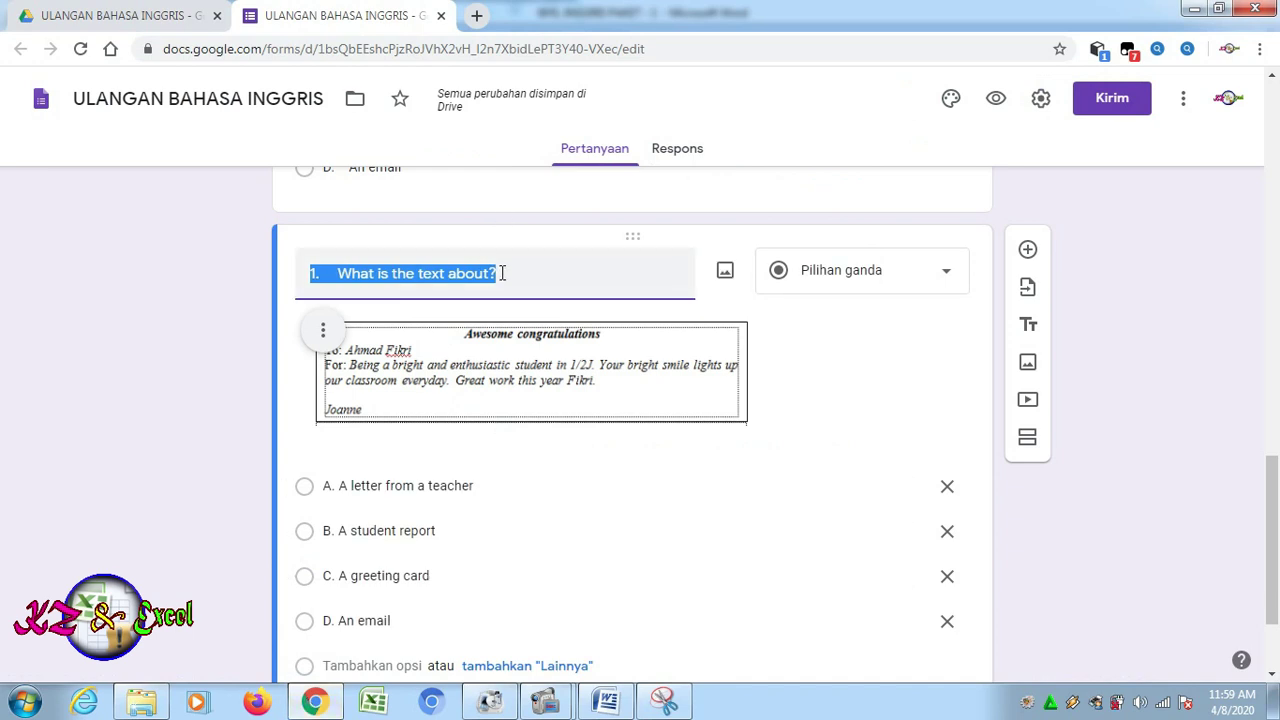
Retitle the duplicate 'Joanne is Fikri's …' and delete its options D, C and B
{"action": "key", "text": "ctrl+v"}
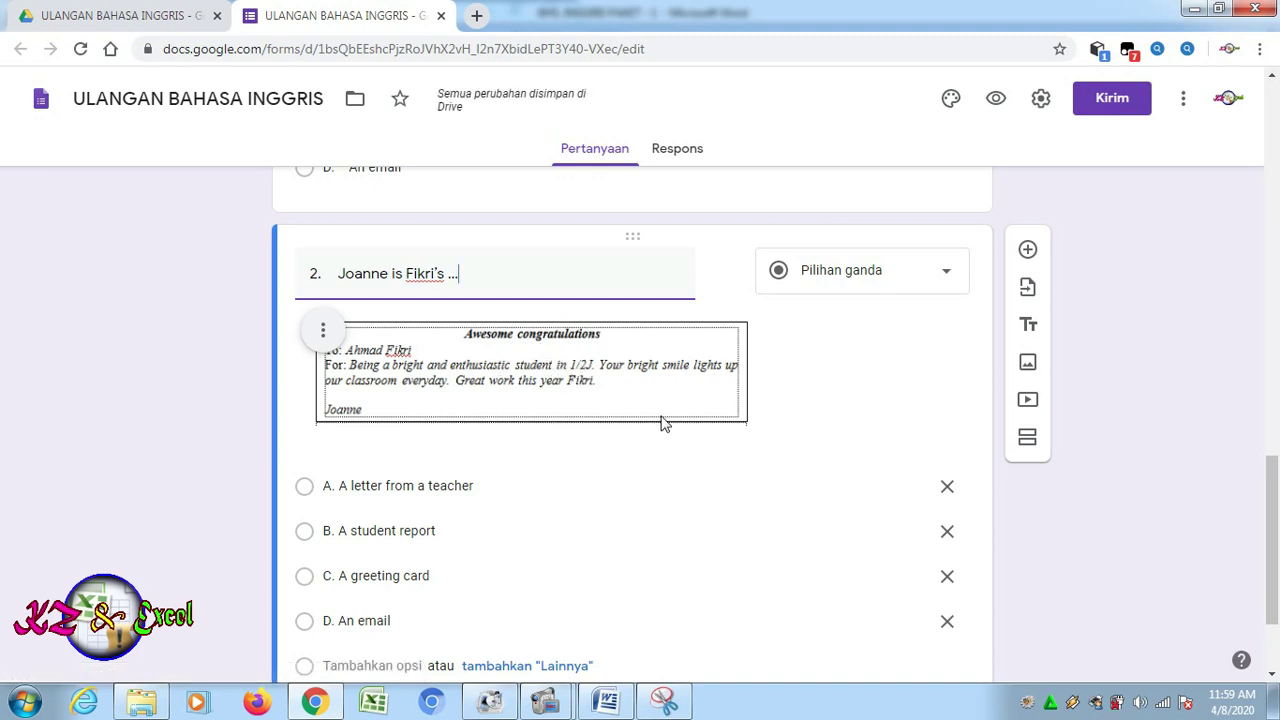
{"action": "left_click", "coordinate": [948, 623]}
{"action": "left_click", "coordinate": [949, 580]}
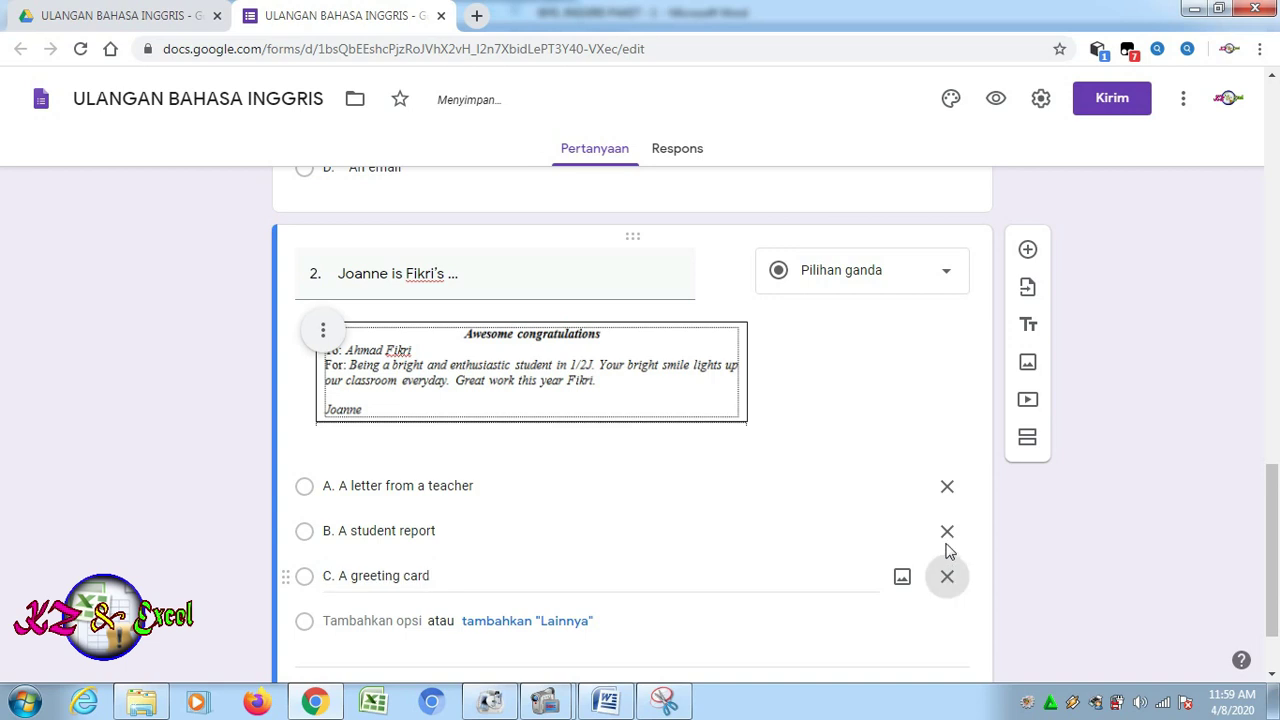
{"action": "left_click", "coordinate": [948, 534]}
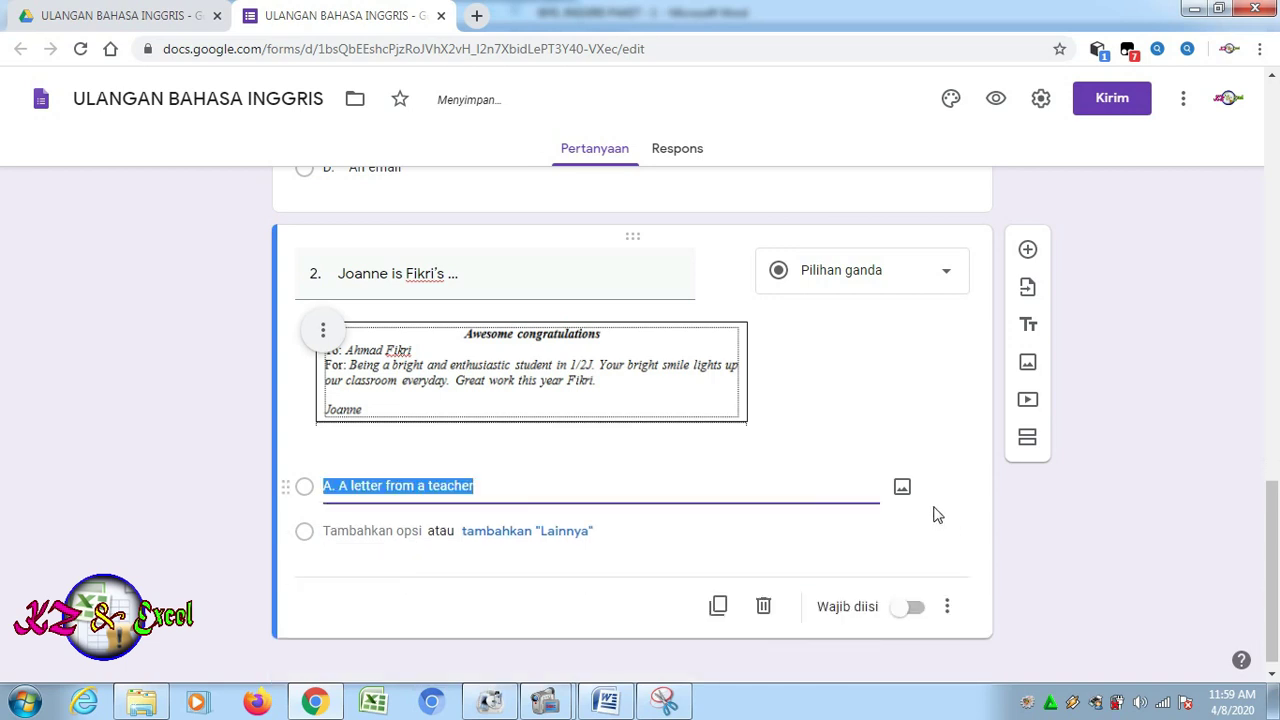
{"action": "left_click", "coordinate": [604, 703]}
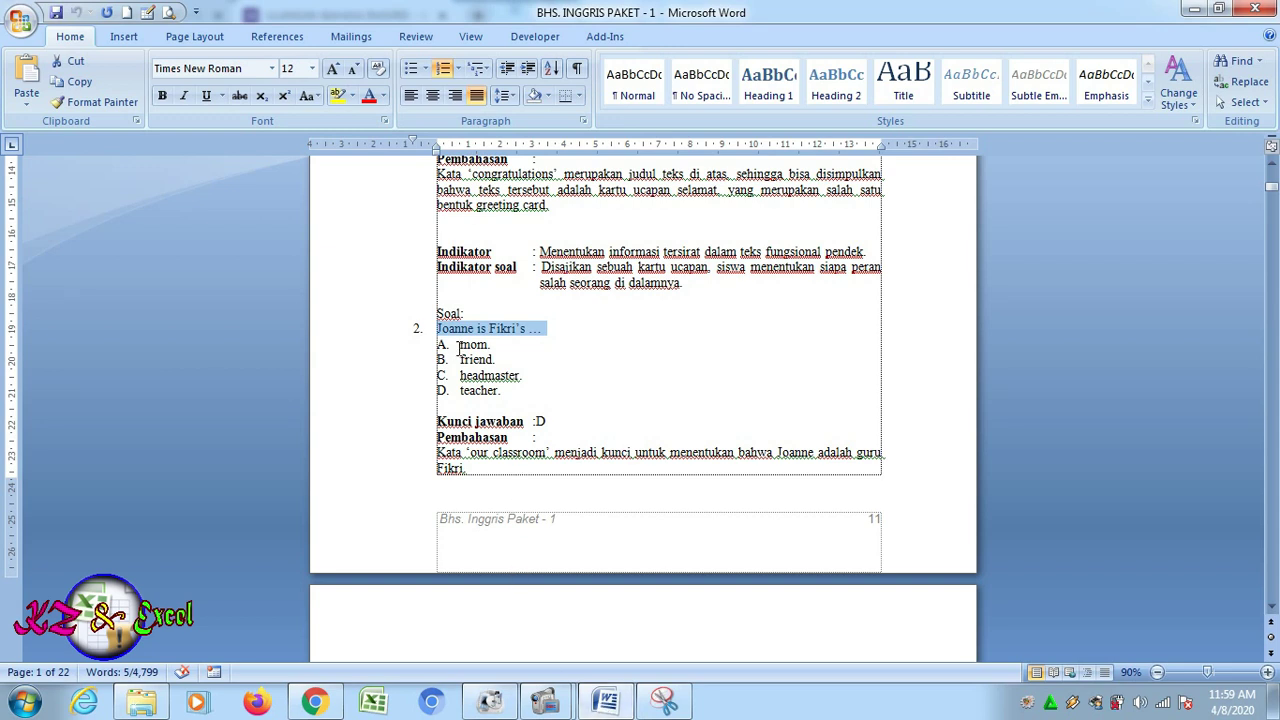
Copy question 2's answer options mom, friend, headmaster and teacher, then go back to the form
{"action": "left_click_drag", "start_coordinate": [460, 344], "coordinate": [522, 402]}
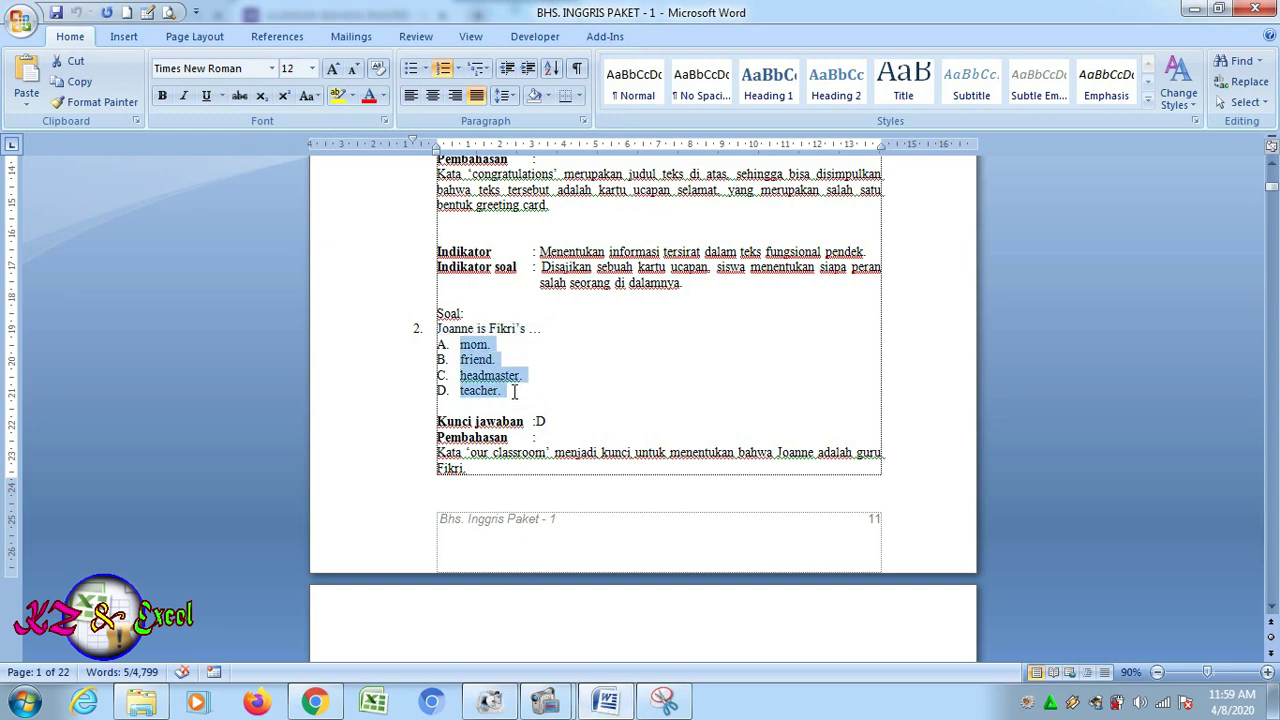
{"action": "left_click", "coordinate": [86, 82]}
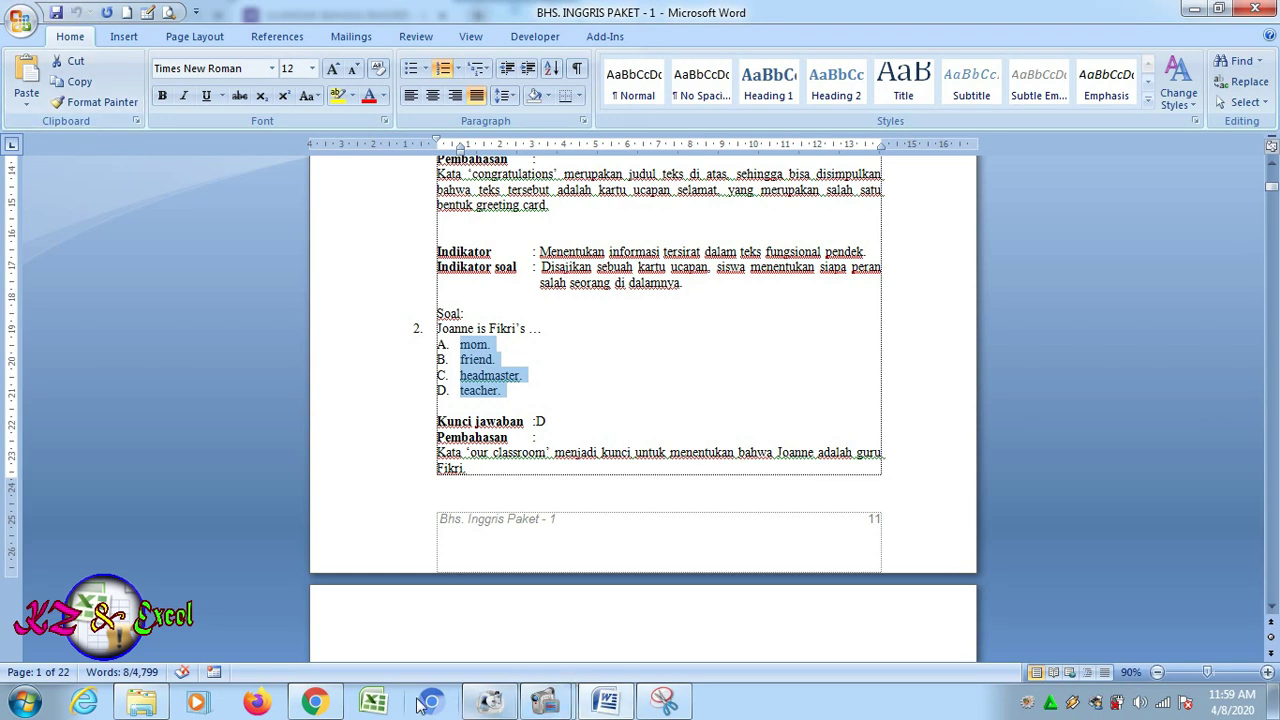
{"action": "left_click", "coordinate": [328, 701]}
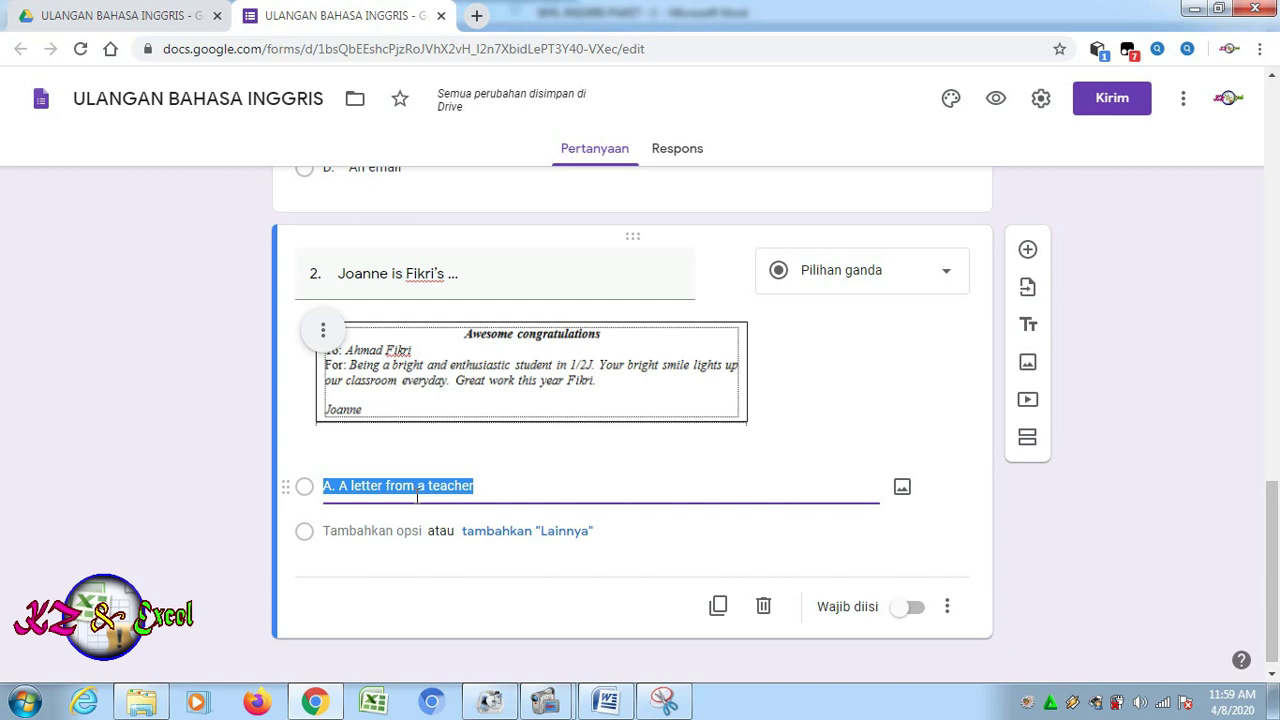
Paste mom., friend., headmaster. and teacher. as question 2's options, add a blank question, then reveal Word
{"action": "key", "text": "ctrl+v"}
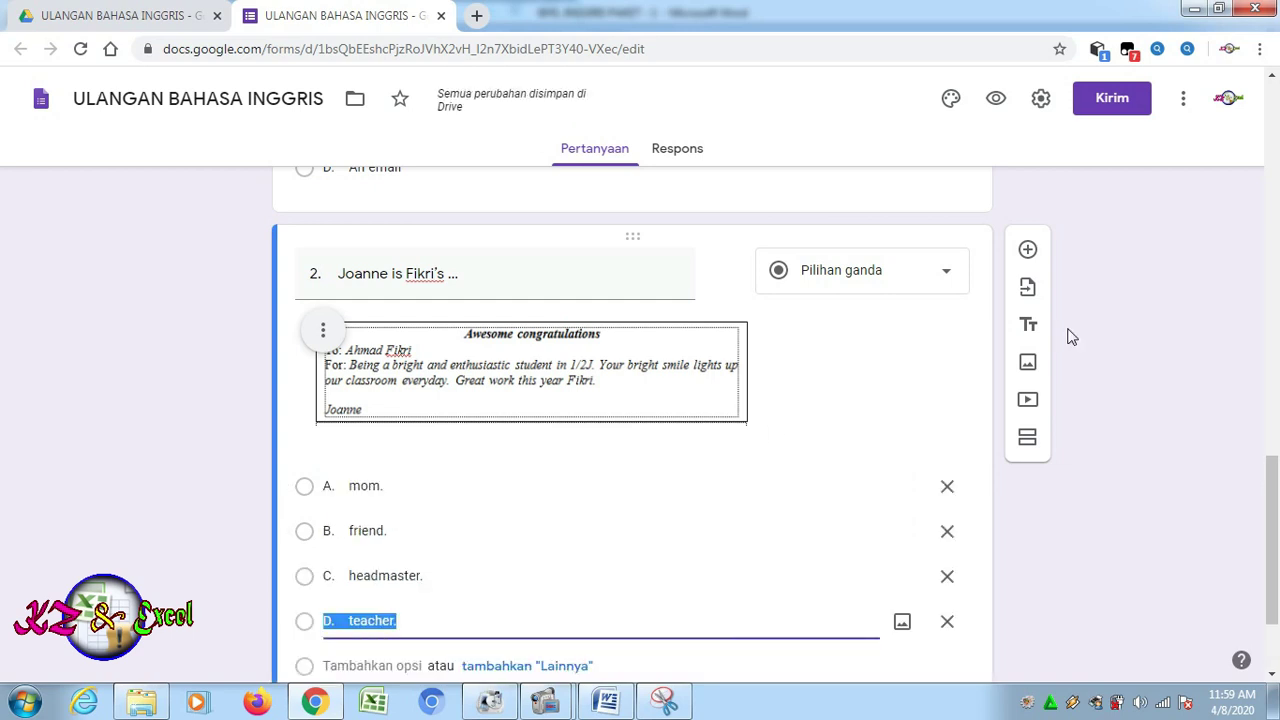
{"action": "left_click_drag", "start_coordinate": [1275, 505], "coordinate": [1275, 547]}
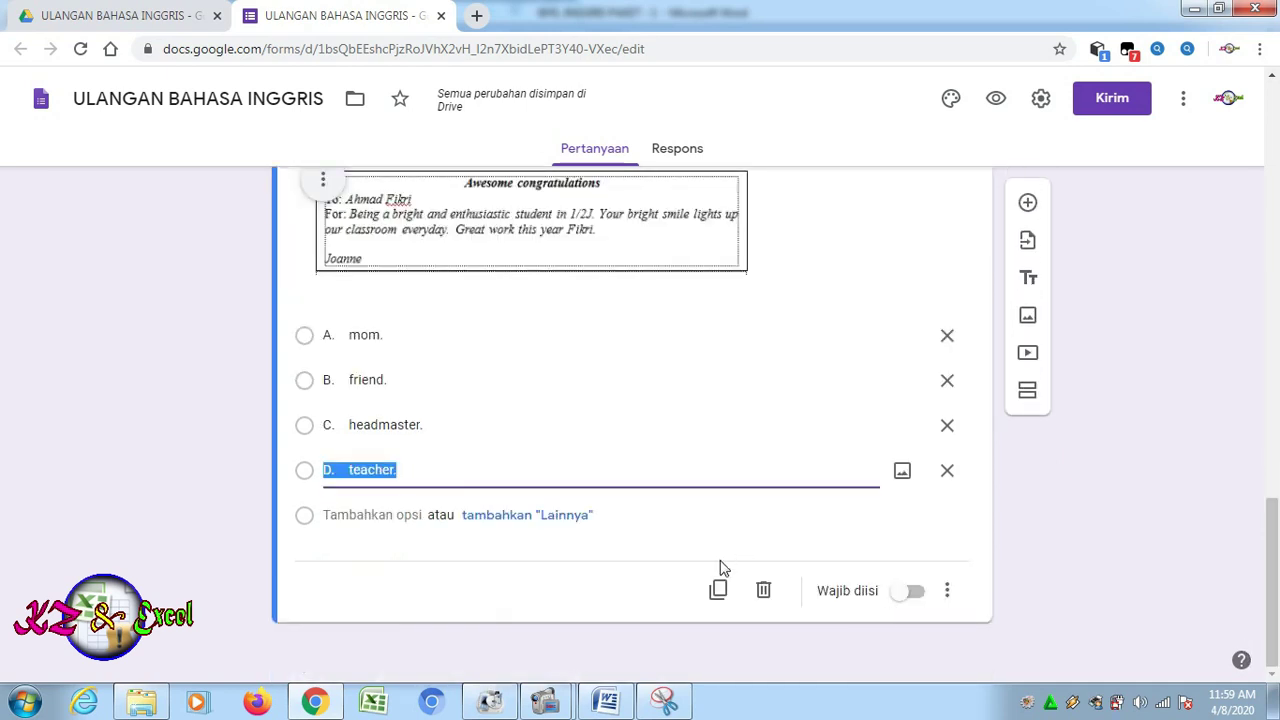
{"action": "left_click", "coordinate": [1027, 205]}
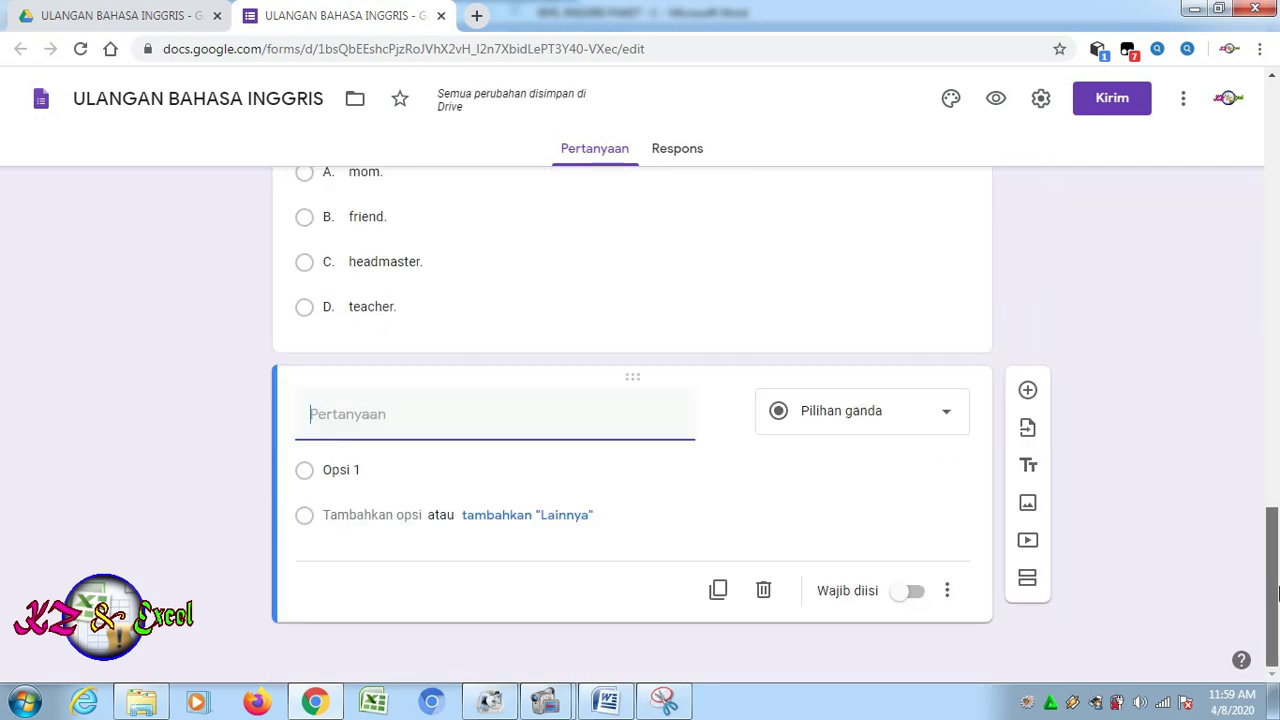
{"action": "left_click", "coordinate": [333, 707]}
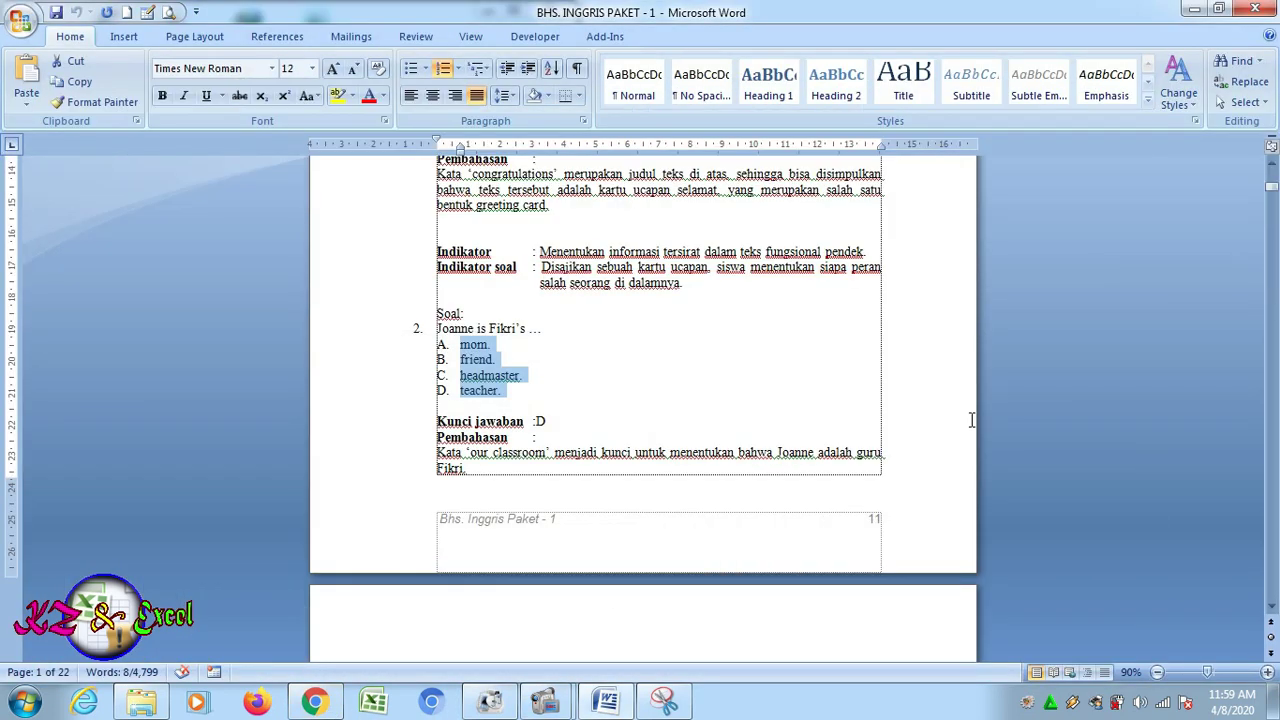
Scroll Word to the Classroom Cuisine advertisement for questions 10–12 and bring Snipping Tool forward
{"action": "left_click", "coordinate": [1271, 607]}
{"action": "left_click", "coordinate": [1271, 607]}
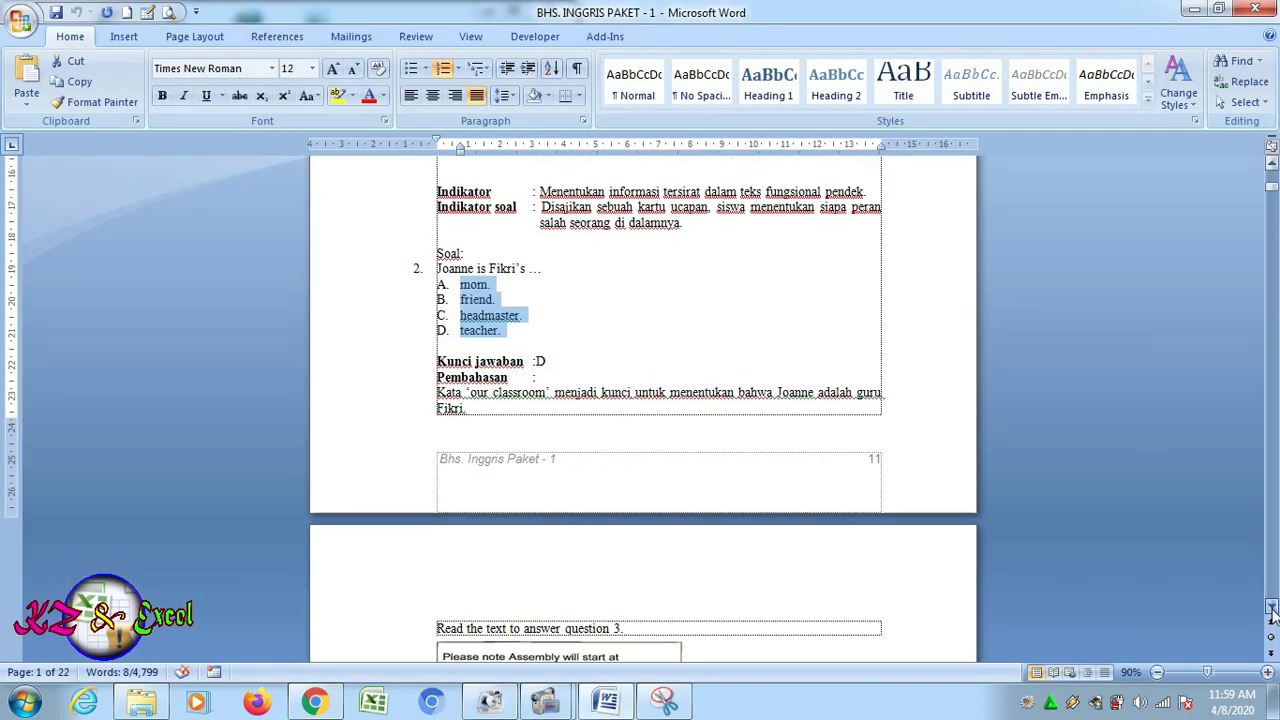
{"action": "left_click_drag", "start_coordinate": [1271, 607], "coordinate": [1271, 607]}
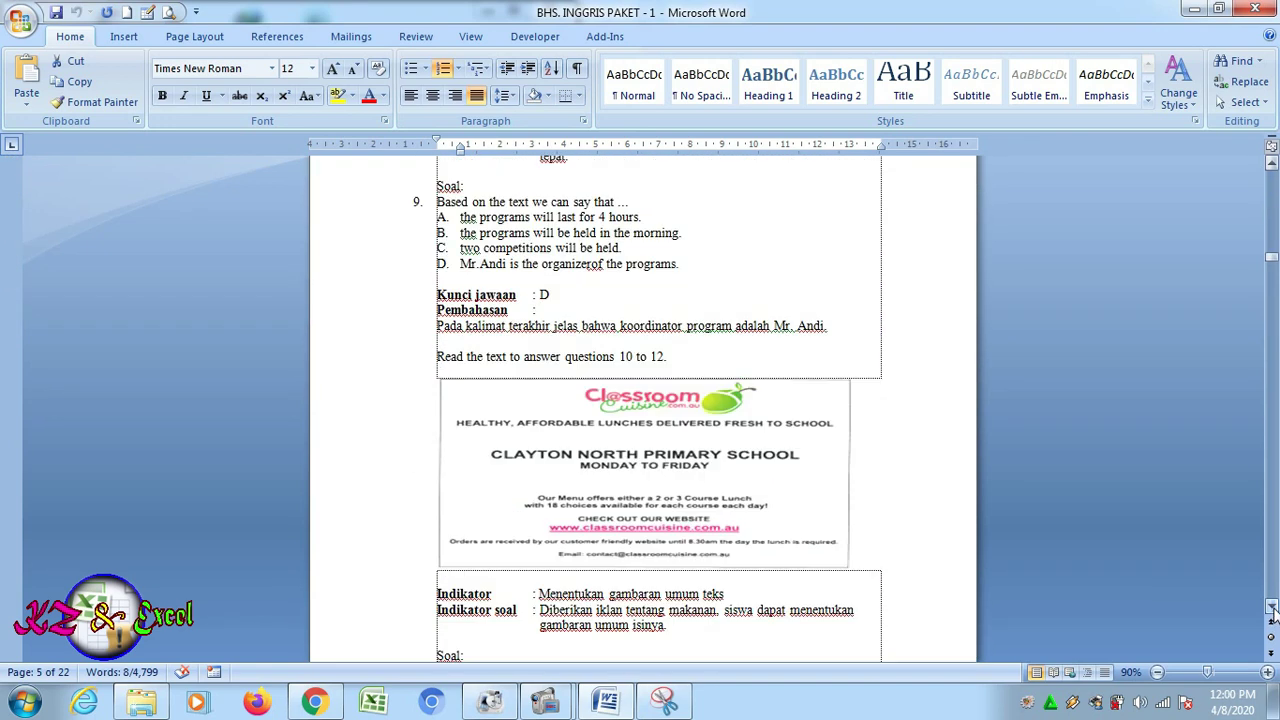
{"action": "left_click_drag", "start_coordinate": [1271, 607], "coordinate": [1271, 612]}
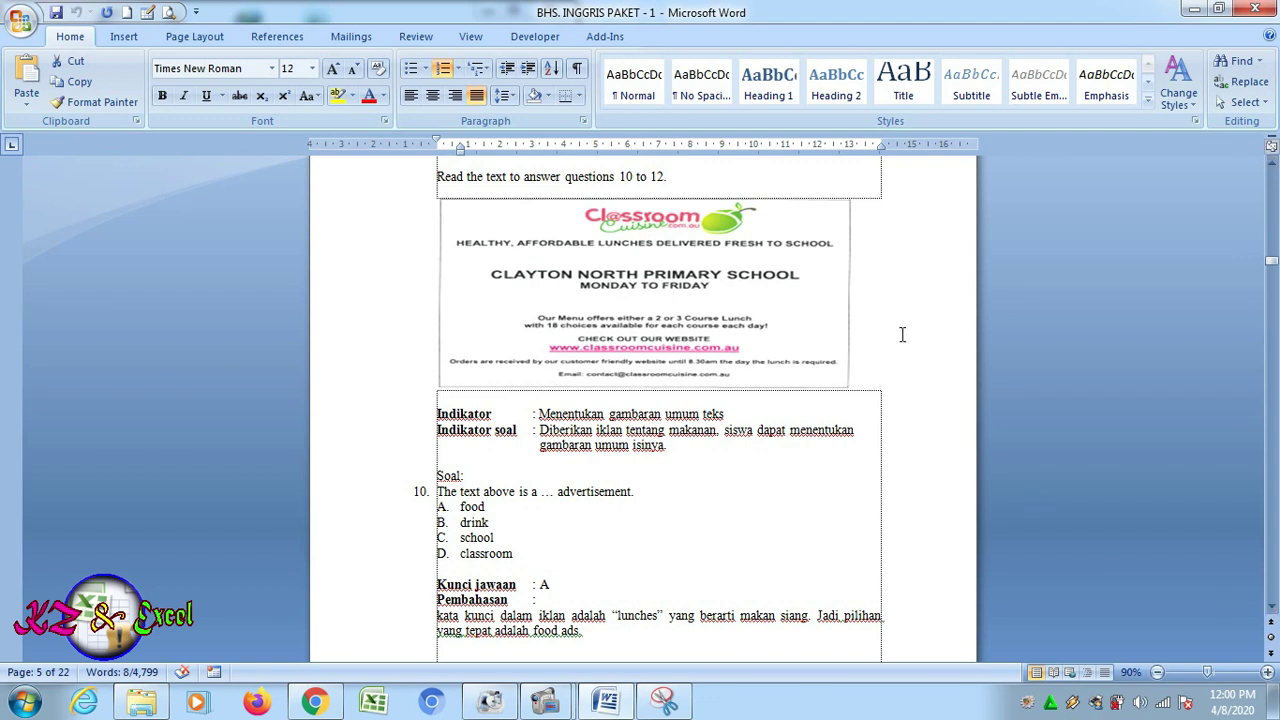
{"action": "left_click", "coordinate": [665, 702]}
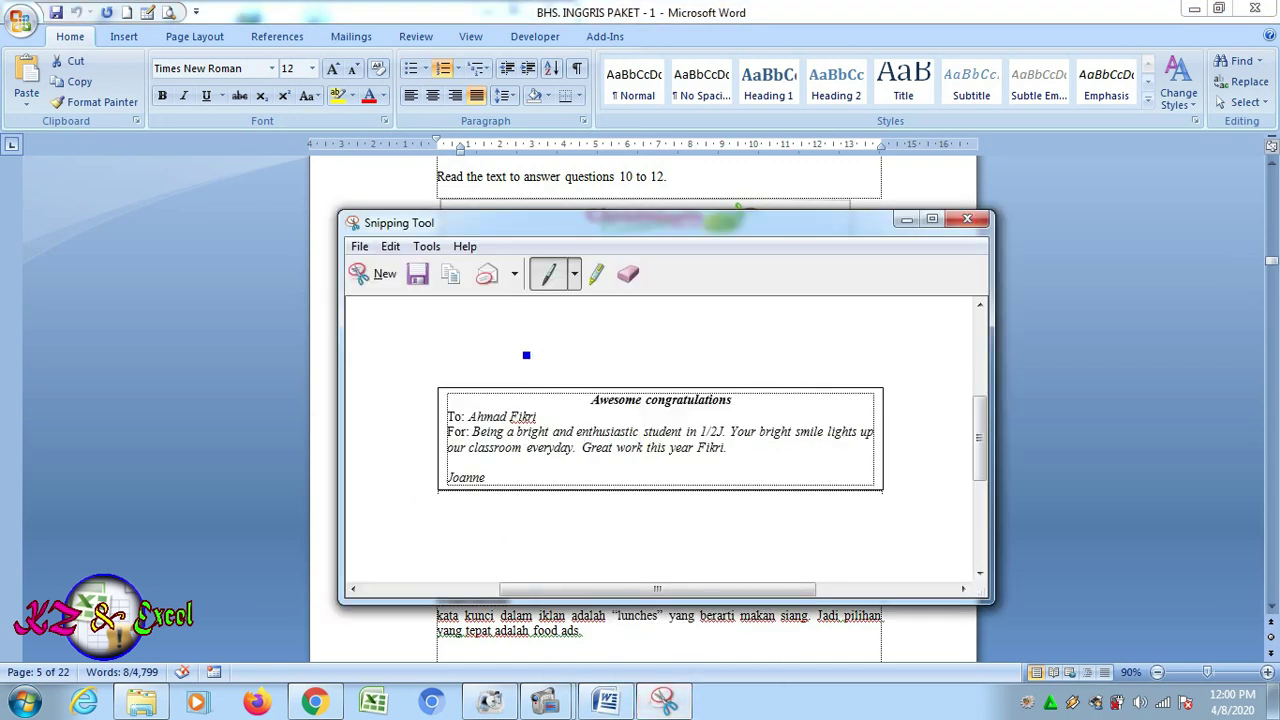
Capture the Classroom Cuisine advertisement and save it as PNG image 'SOAL 2', then return to Word
{"action": "left_click", "coordinate": [367, 280]}
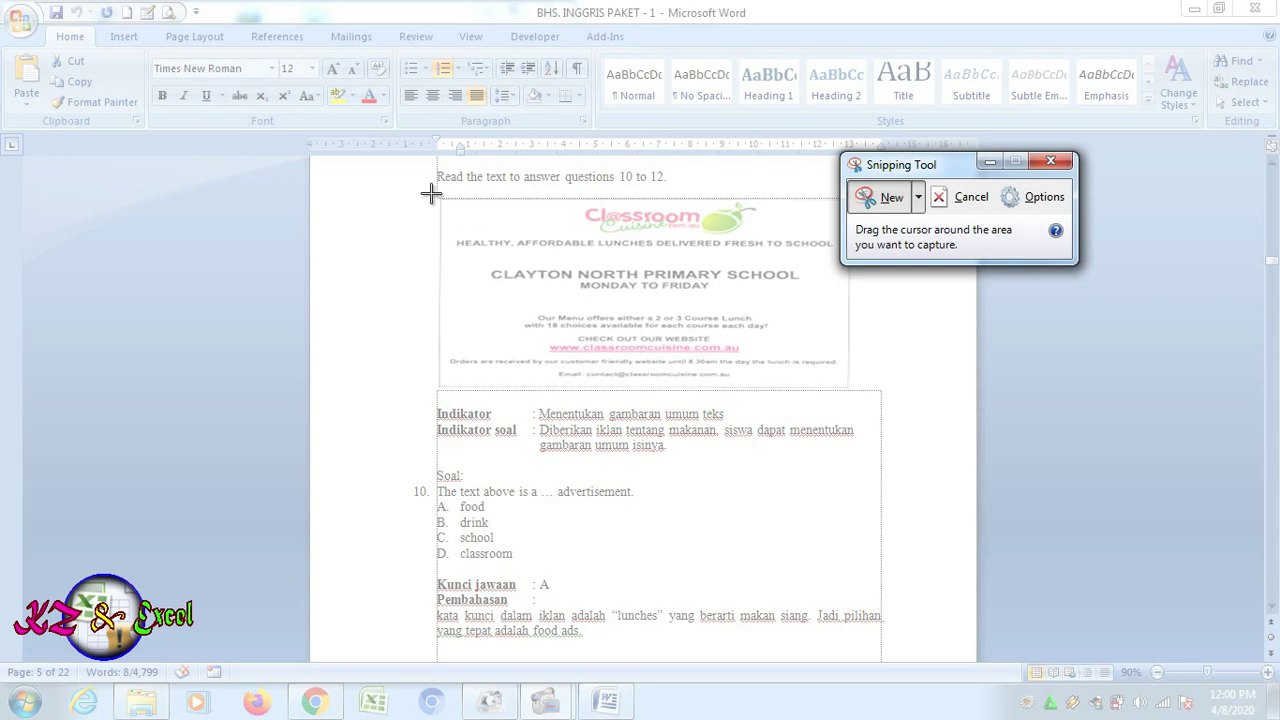
{"action": "left_click_drag", "start_coordinate": [434, 192], "coordinate": [856, 392]}
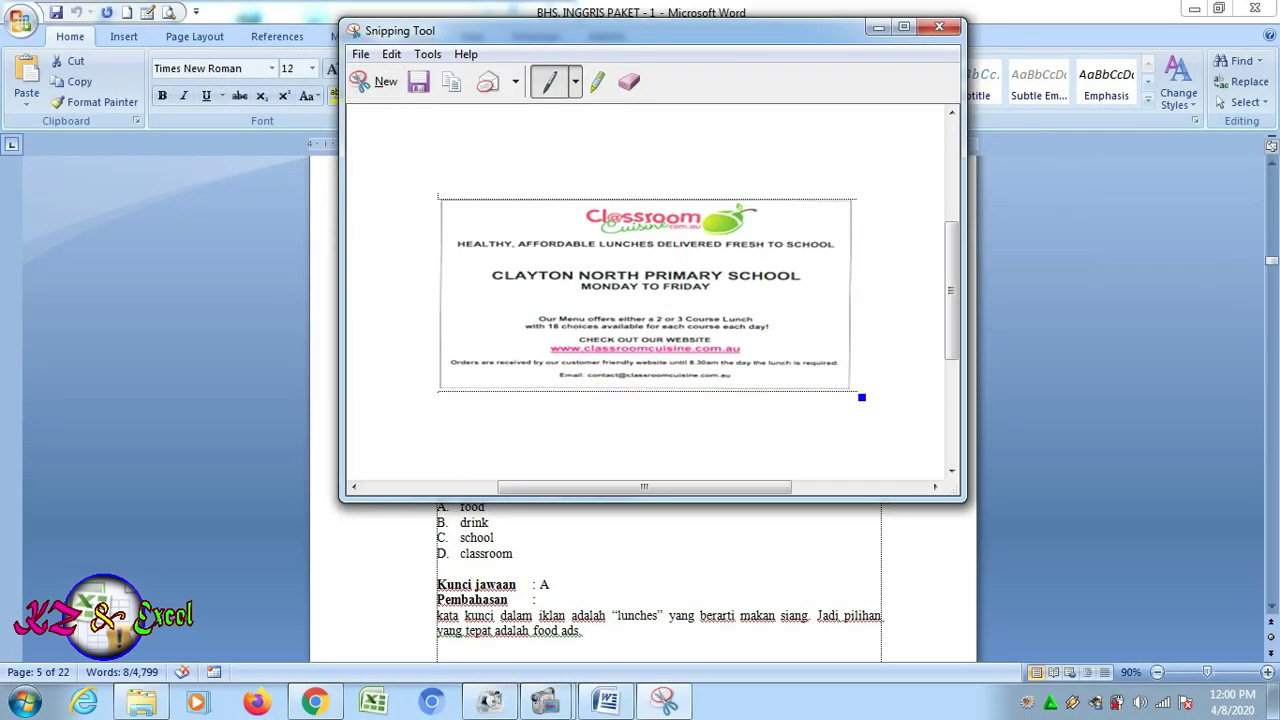
{"action": "left_click", "coordinate": [360, 54]}
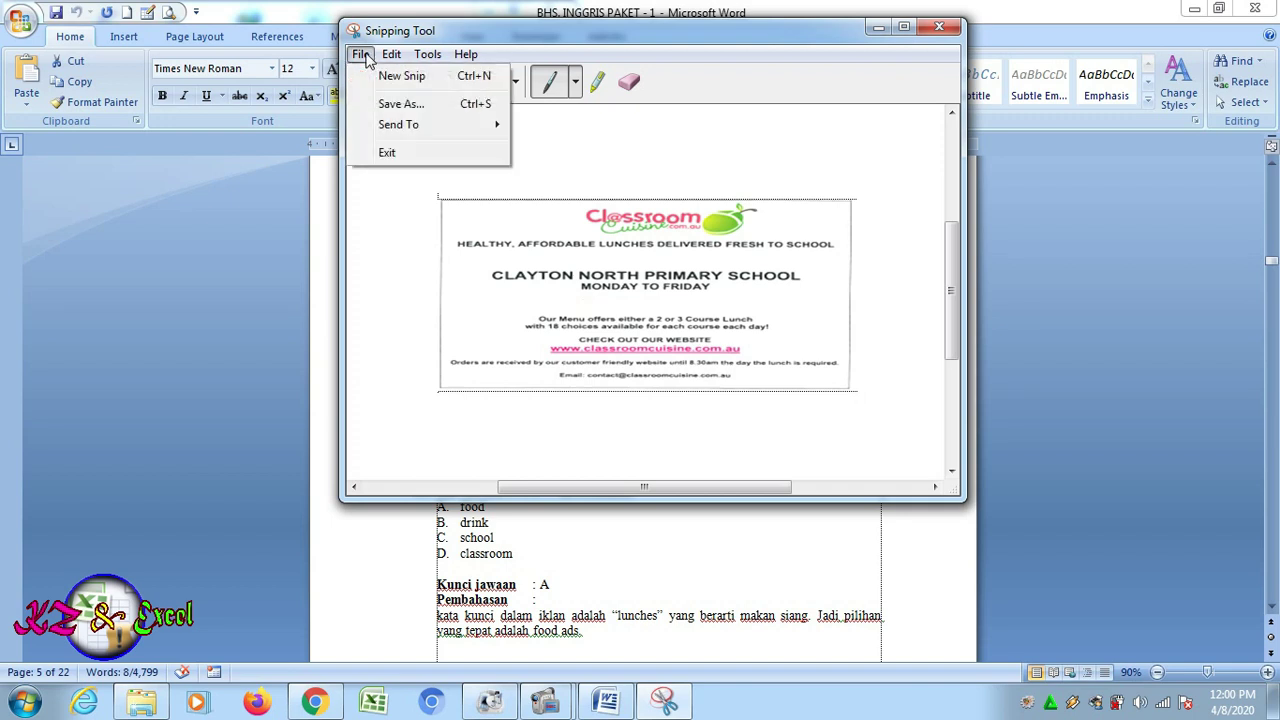
{"action": "left_click", "coordinate": [397, 104]}
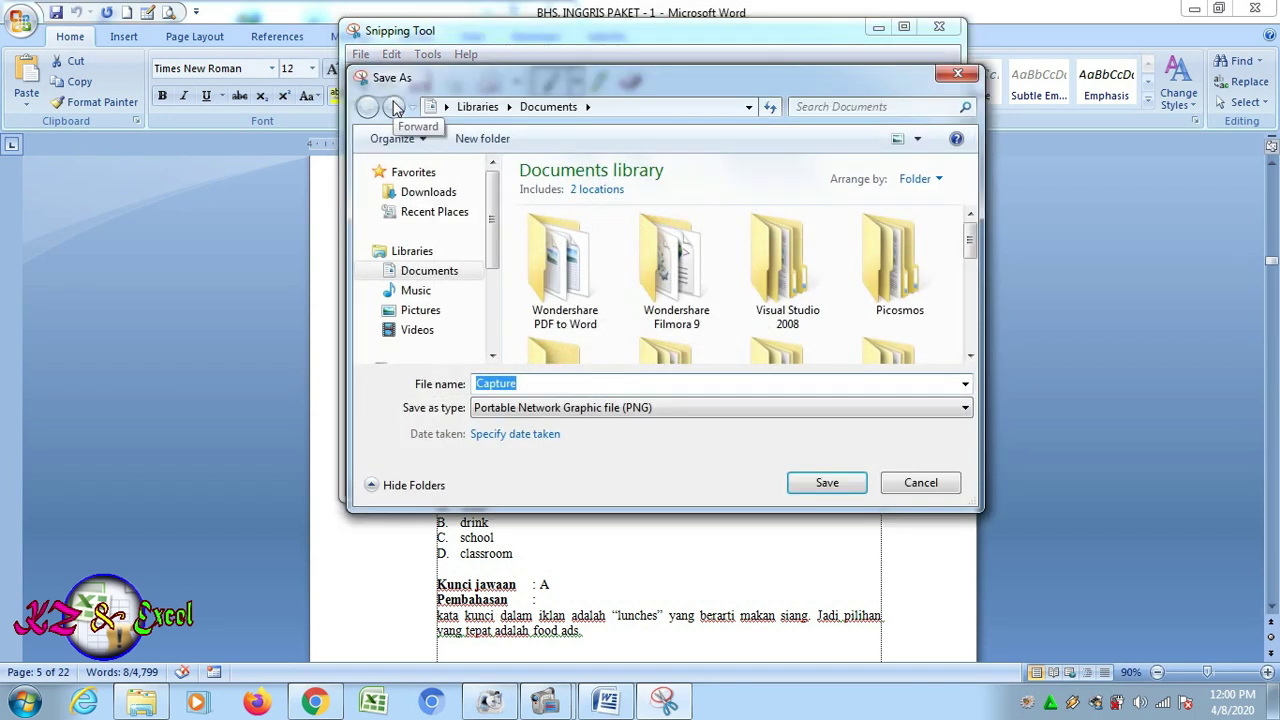
{"action": "type", "text": "SO"}
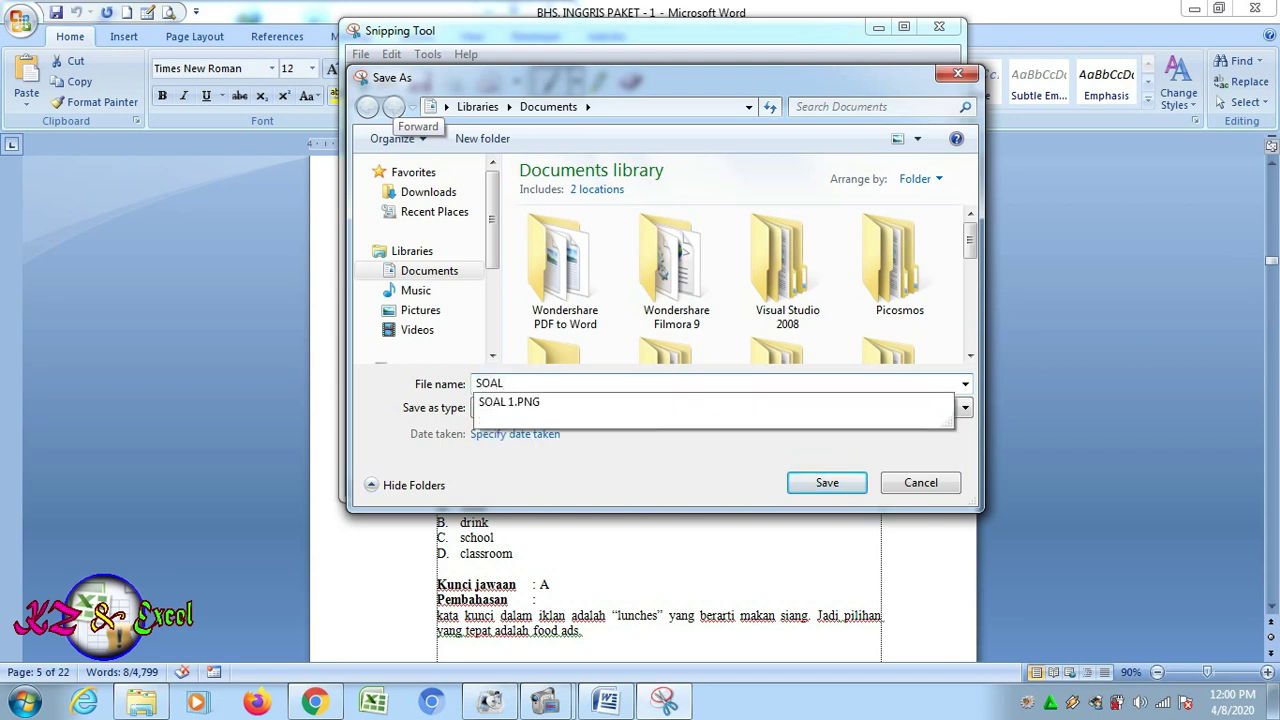
{"action": "type", "text": "AL 2"}
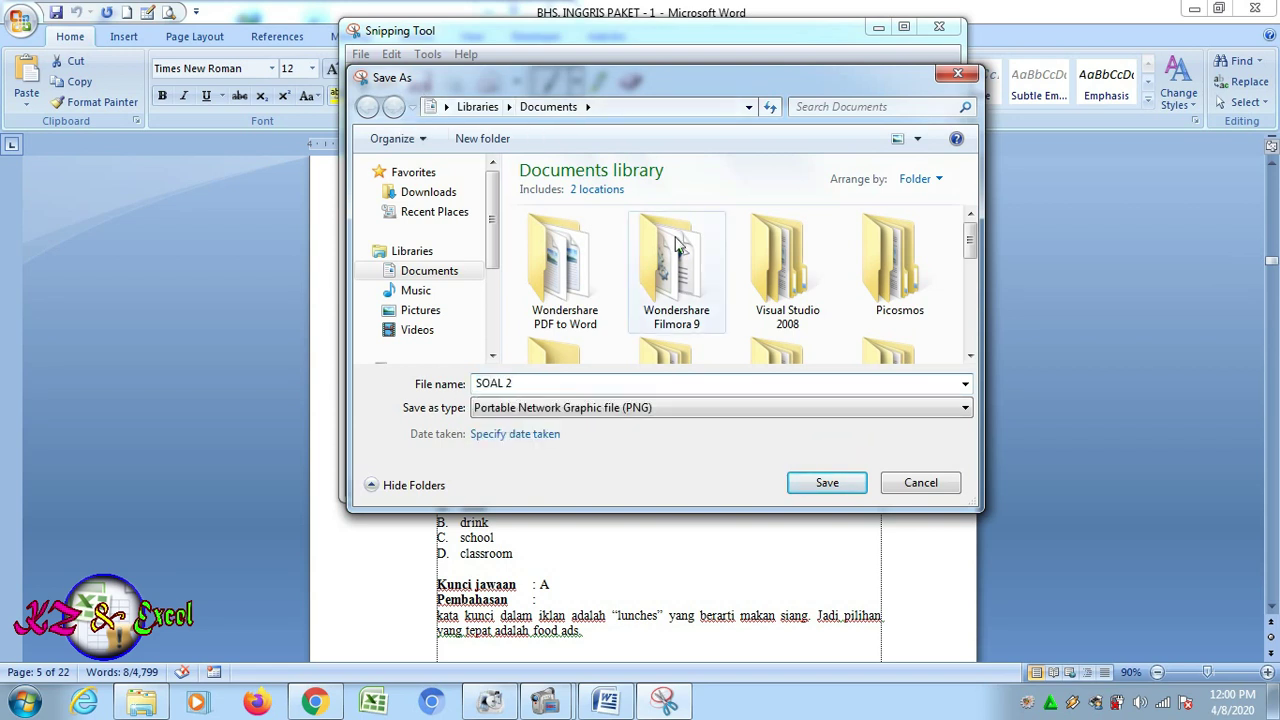
{"action": "left_click", "coordinate": [836, 484]}
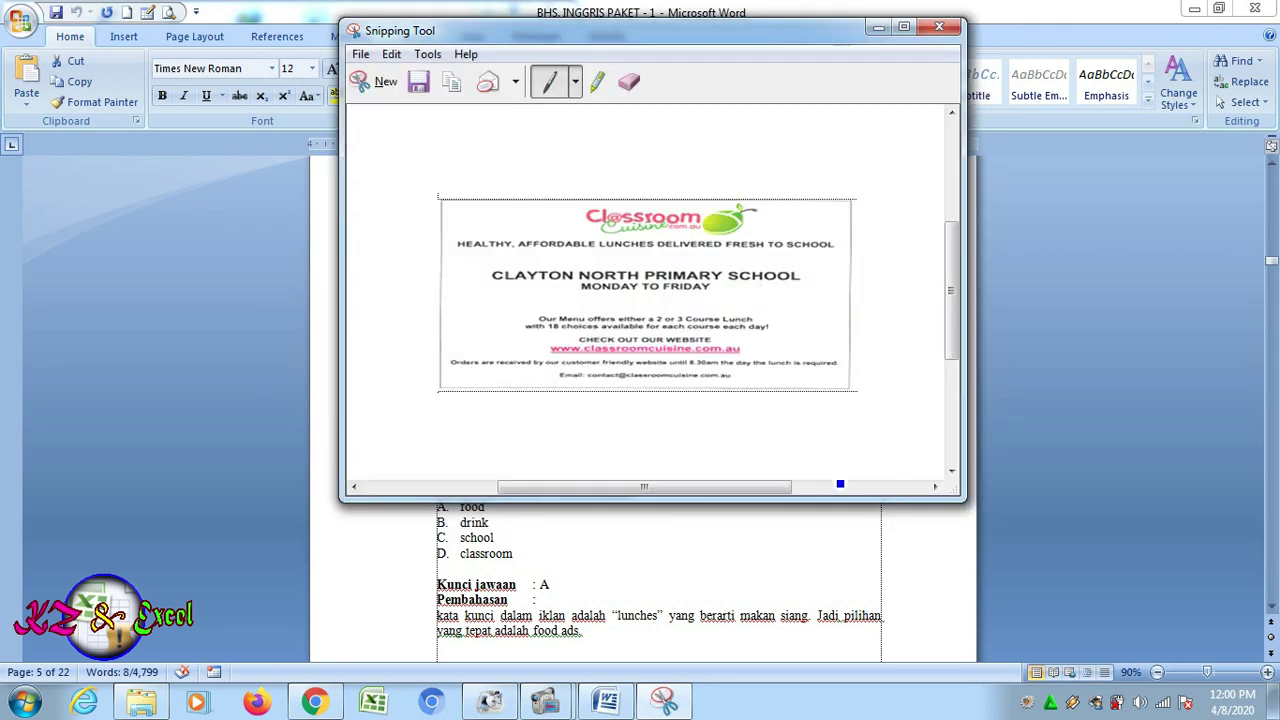
{"action": "left_click", "coordinate": [769, 623]}
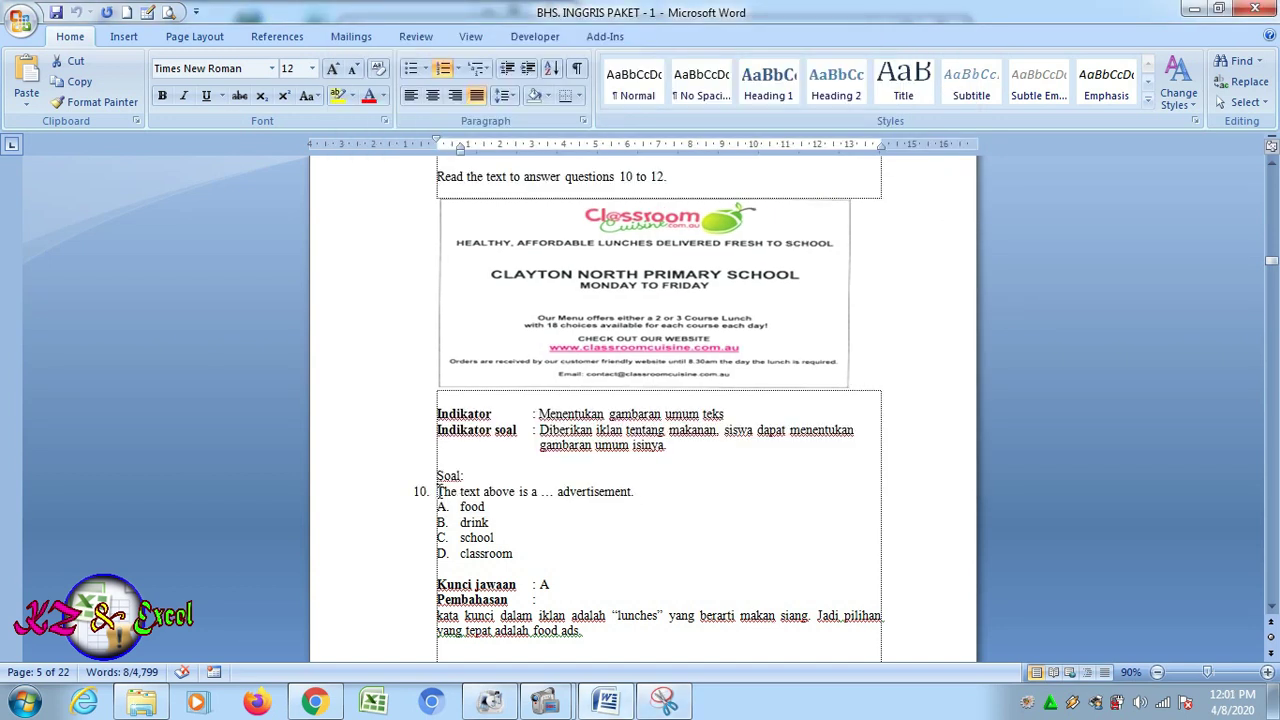
Copy question 10's sentence 'The text above is a … advertisement.' and return to the Google Form
{"action": "left_click_drag", "start_coordinate": [437, 491], "coordinate": [632, 491]}
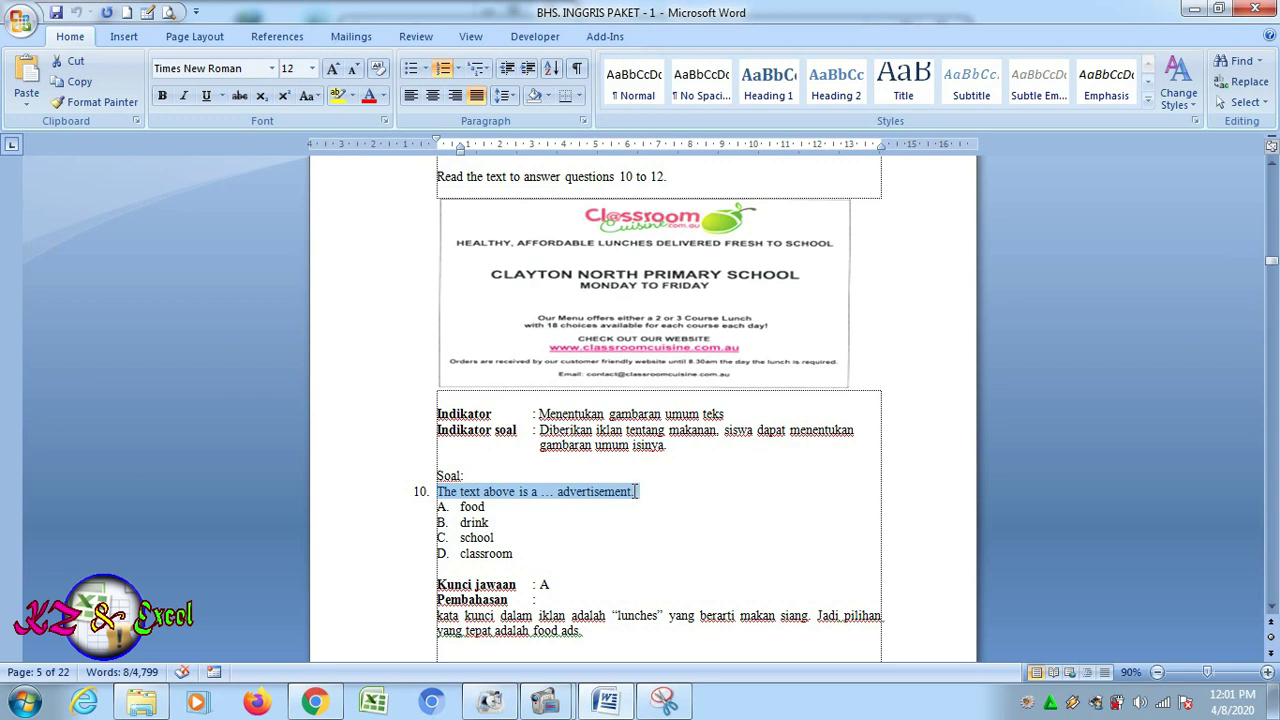
{"action": "left_click", "coordinate": [78, 81]}
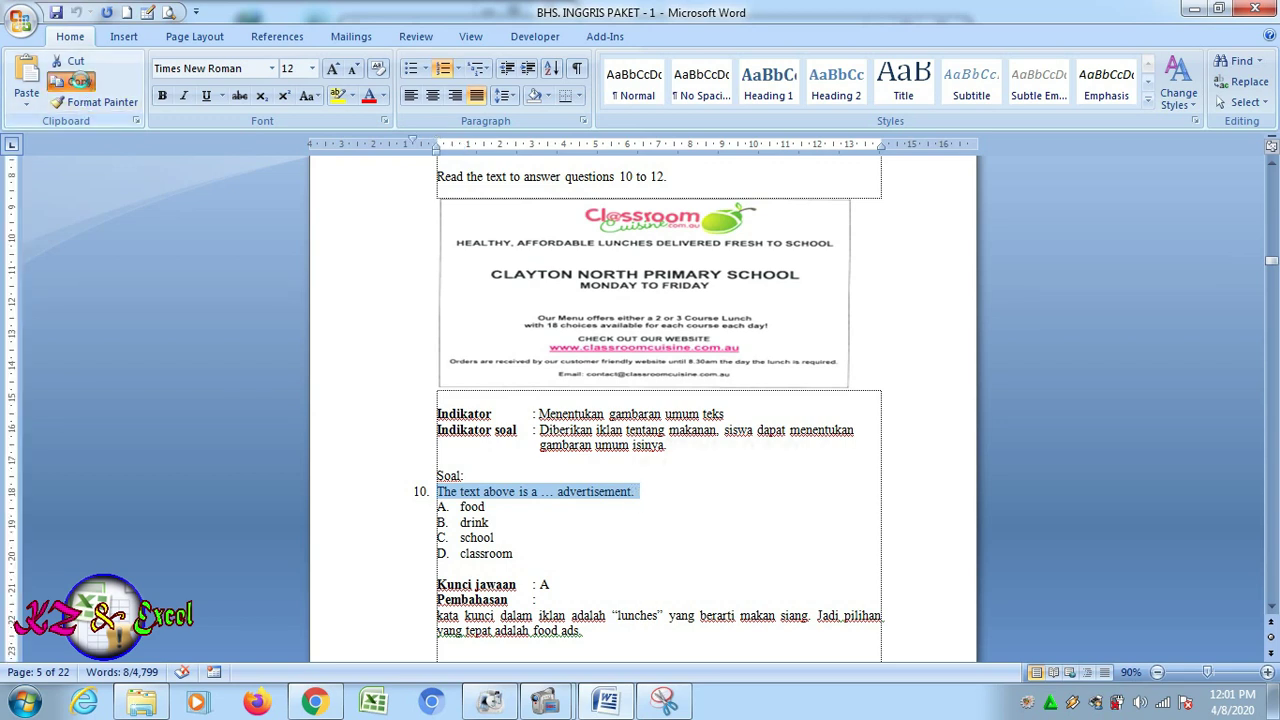
{"action": "left_click", "coordinate": [315, 700]}
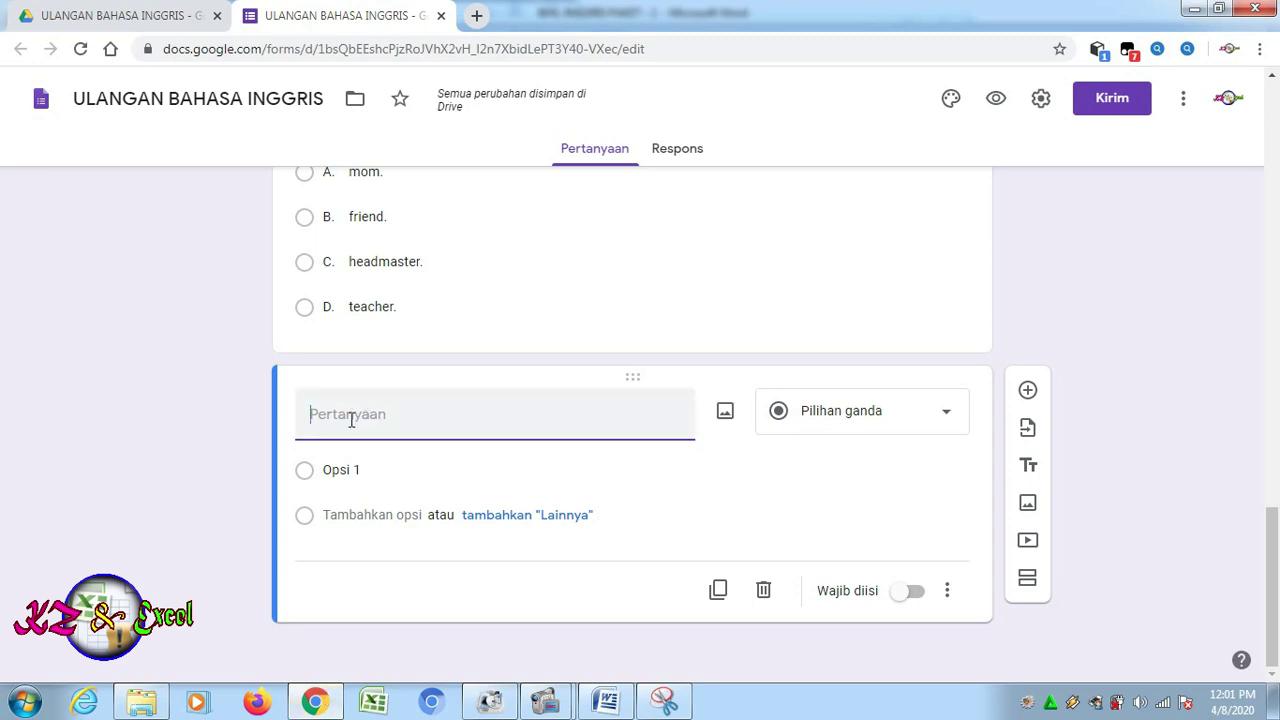
Title the blank question '3. The text above is a ... advertisement.' and start inserting an image
{"action": "key", "text": "ctrl+v"}
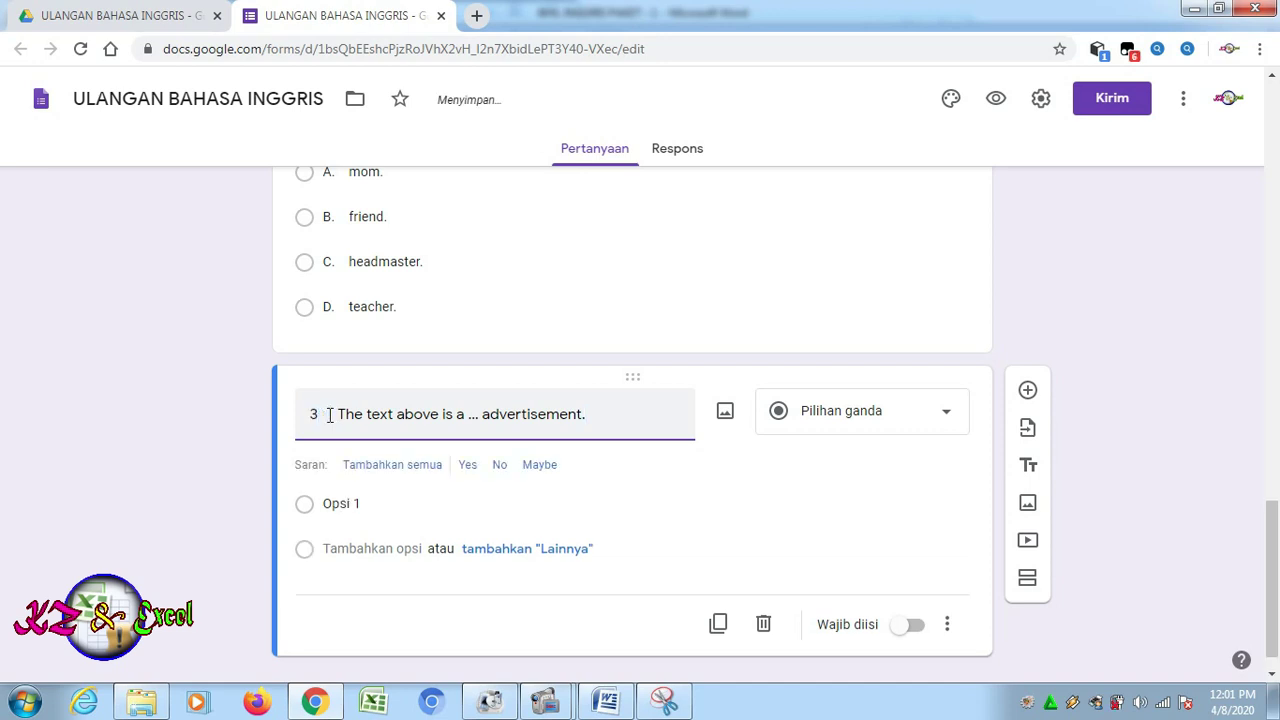
{"action": "type", "text": "."}
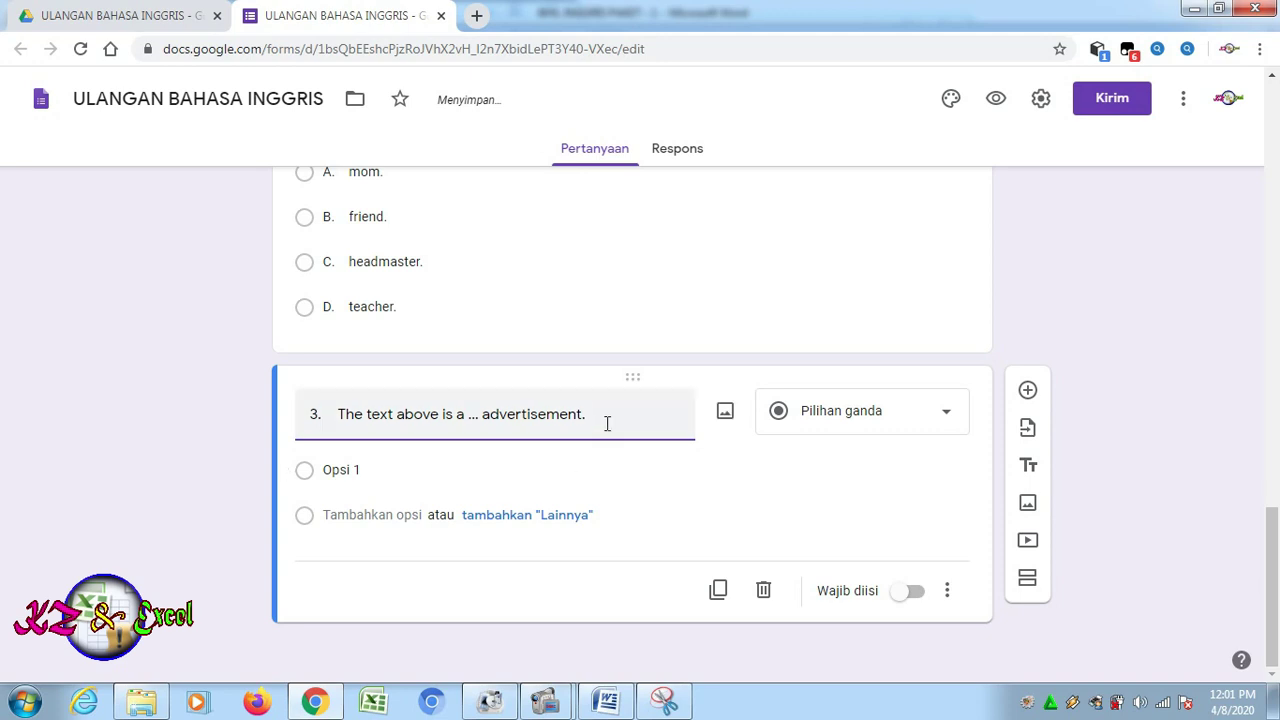
{"action": "left_click", "coordinate": [725, 413]}
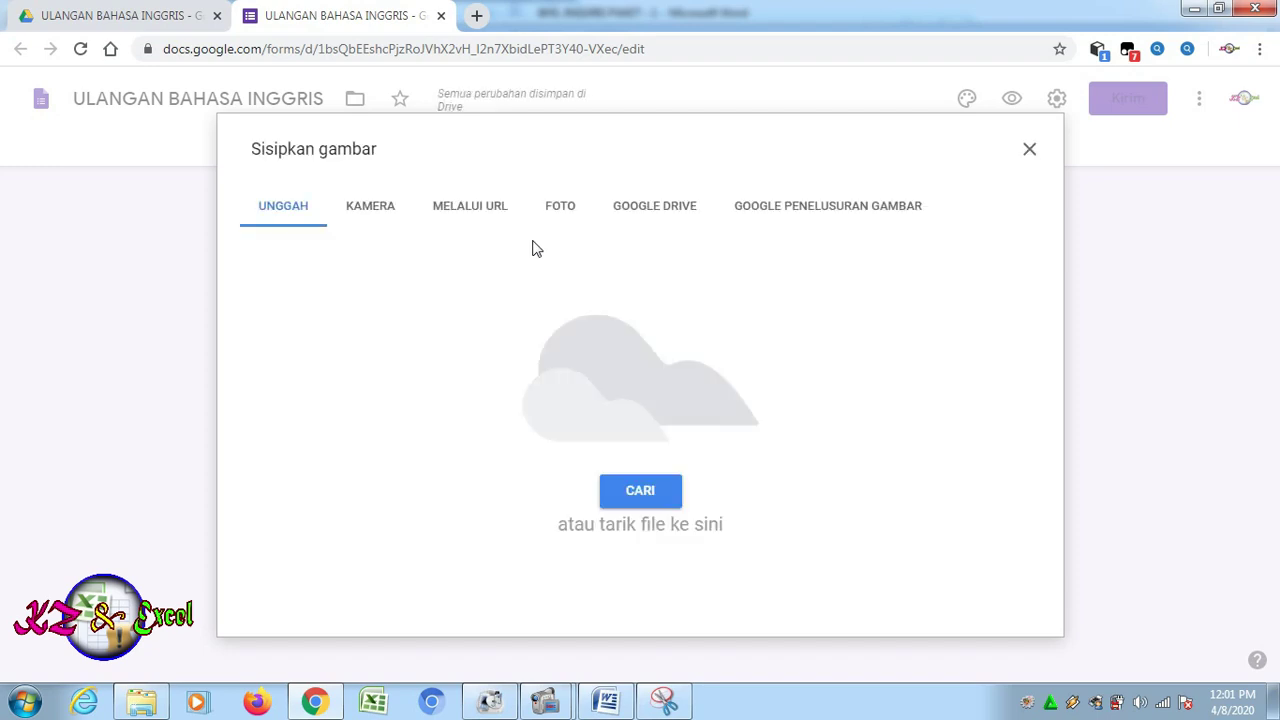
Upload the SOAL 2 image of the Classroom Cuisine ad from the computer into question 3
{"action": "left_click", "coordinate": [626, 492]}
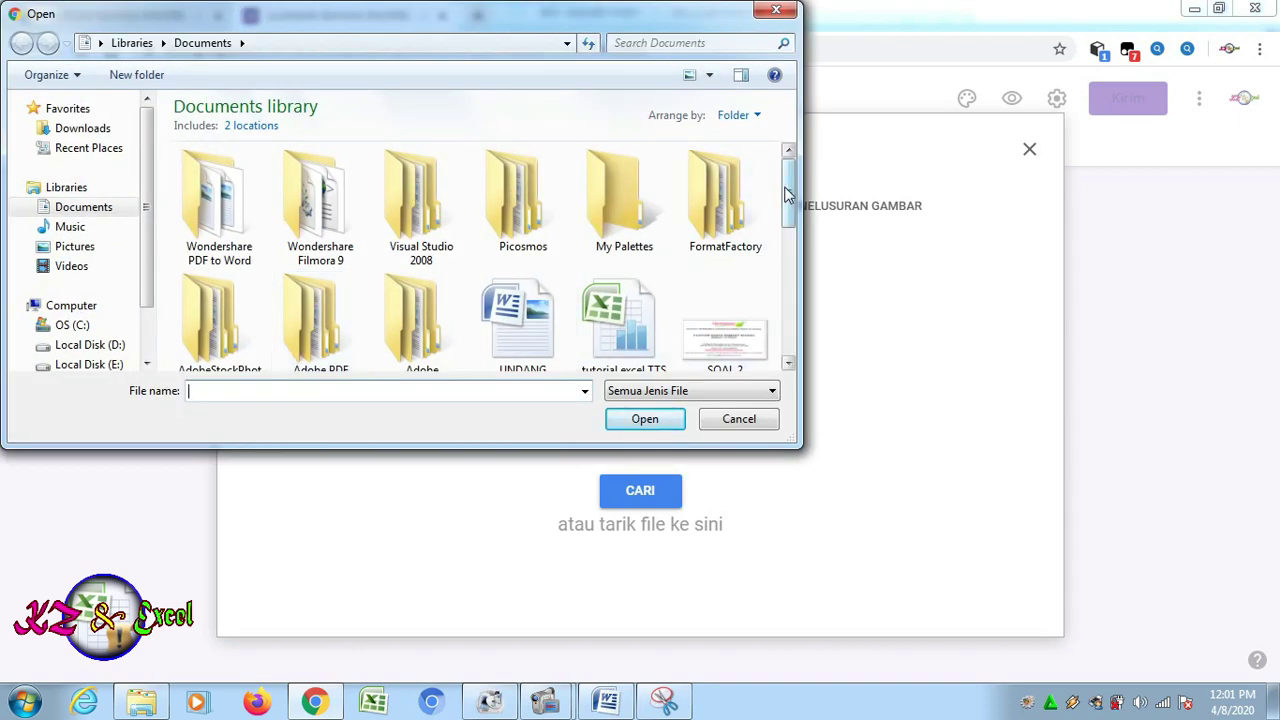
{"action": "scroll", "coordinate": [785, 193], "scroll_direction": "down", "scroll_amount": 1}
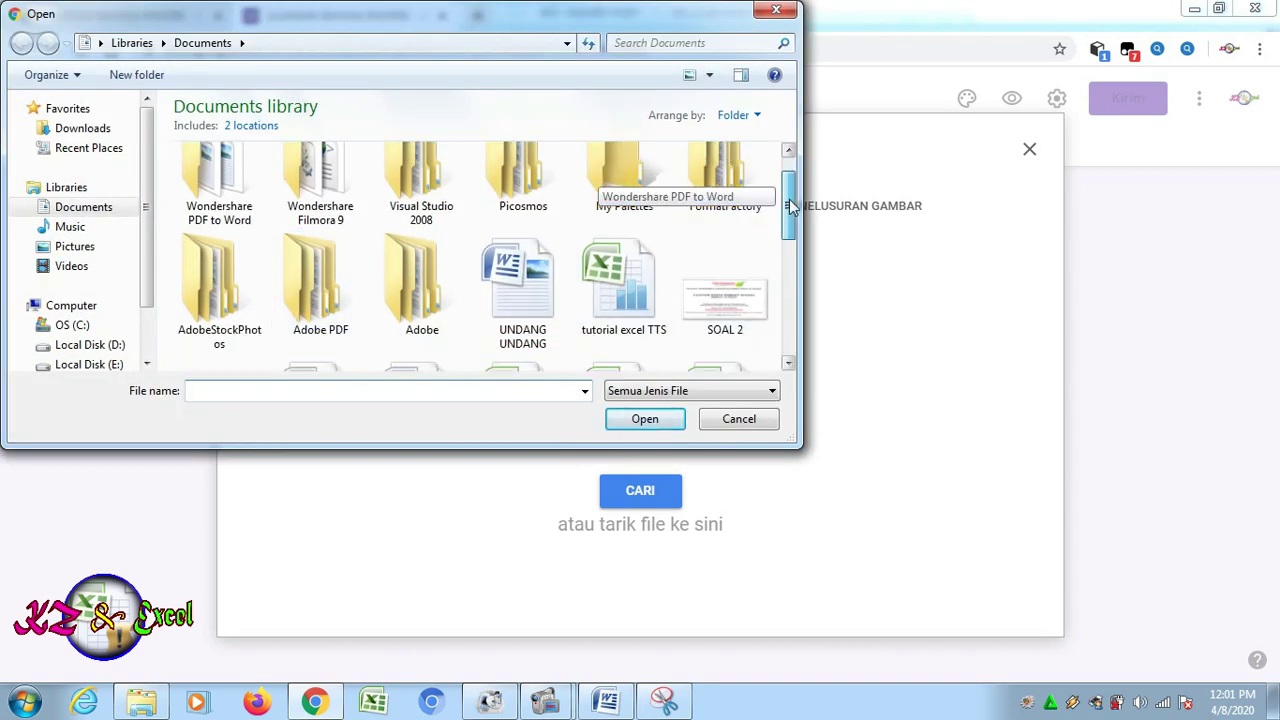
{"action": "left_click", "coordinate": [715, 302]}
{"action": "left_click", "coordinate": [654, 420]}
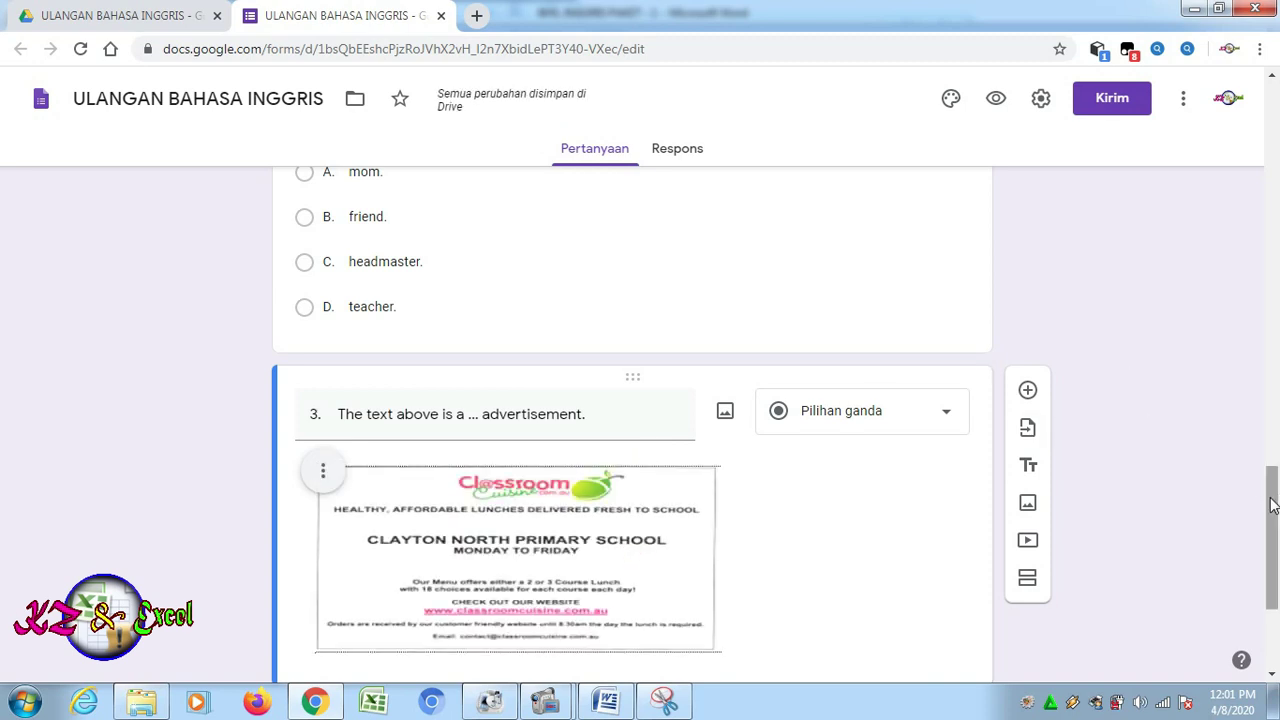
Copy options A. food, B. drink, C. school, D. classroom from Word into question 3's answer list
{"action": "left_click_drag", "start_coordinate": [1277, 504], "coordinate": [1277, 560]}
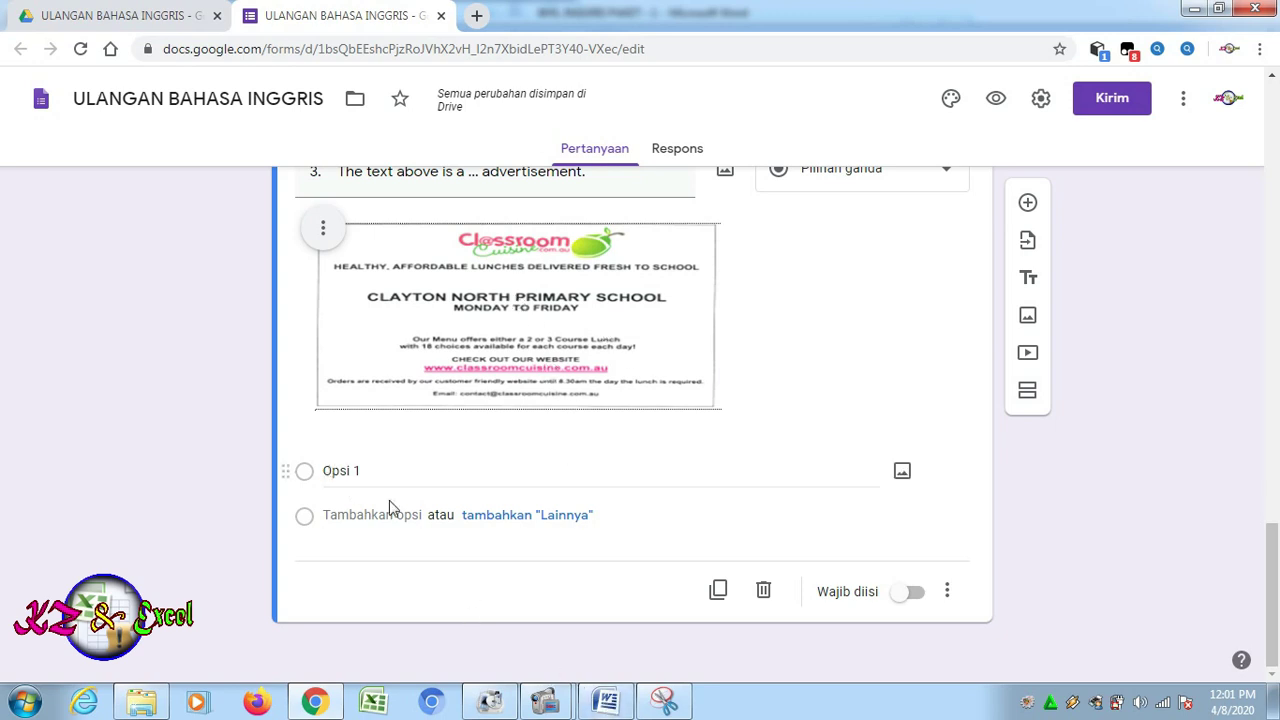
{"action": "left_click", "coordinate": [605, 701]}
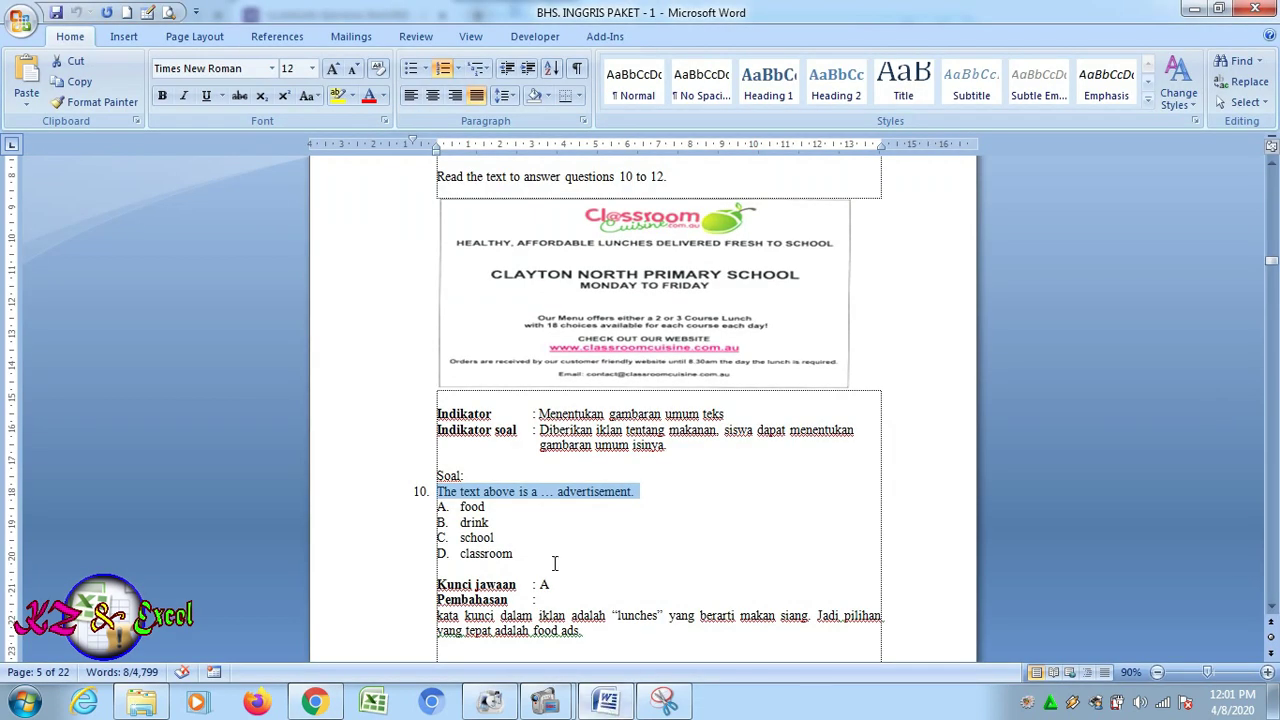
{"action": "left_click_drag", "start_coordinate": [459, 507], "coordinate": [514, 556]}
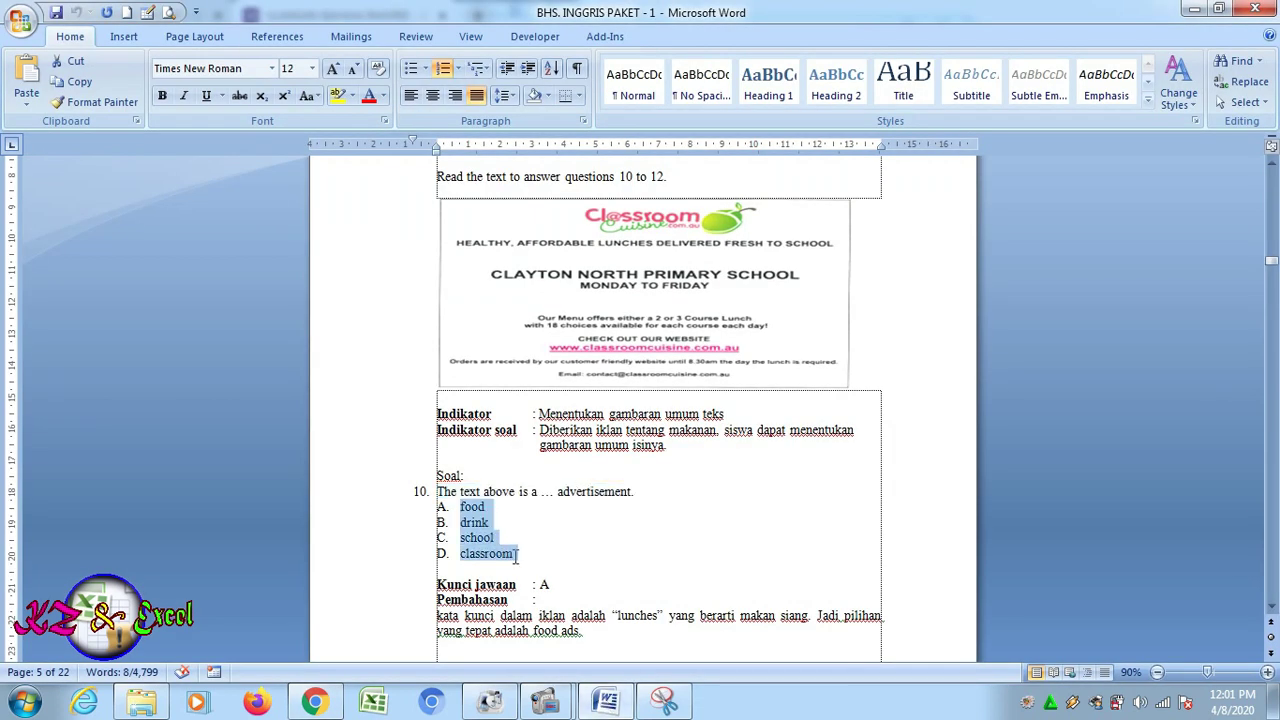
{"action": "left_click", "coordinate": [80, 82]}
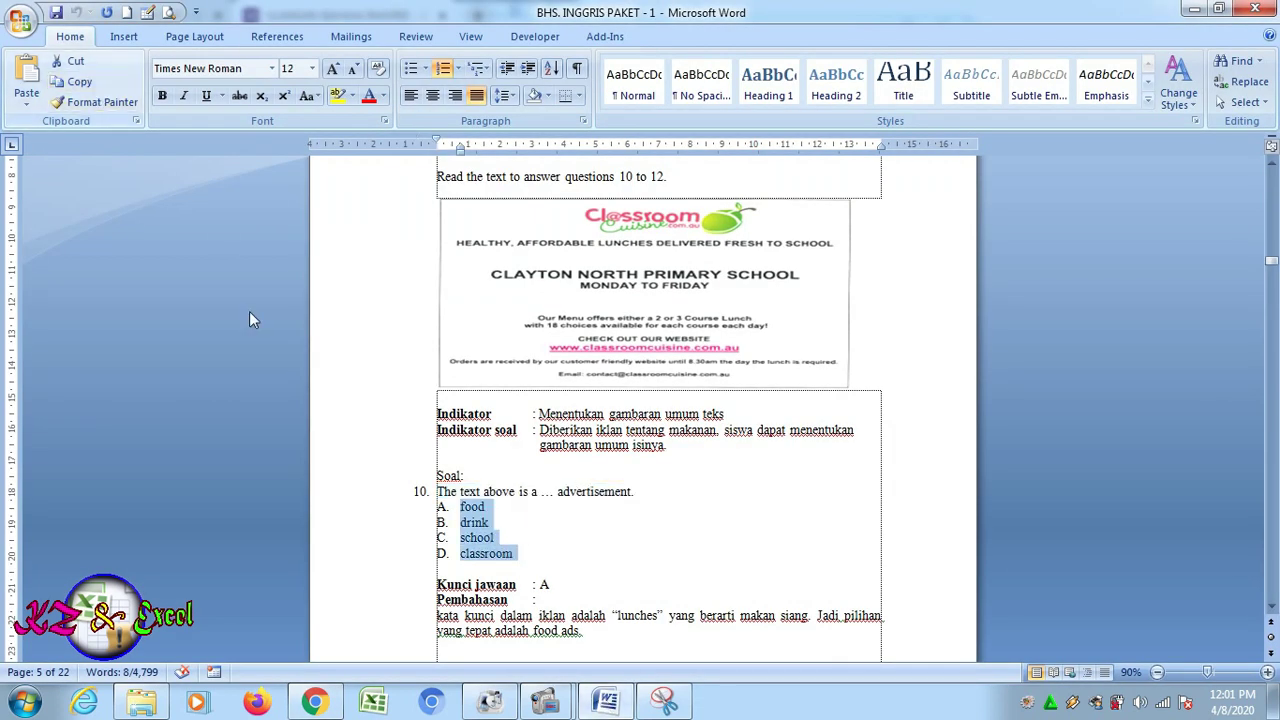
{"action": "left_click", "coordinate": [332, 700]}
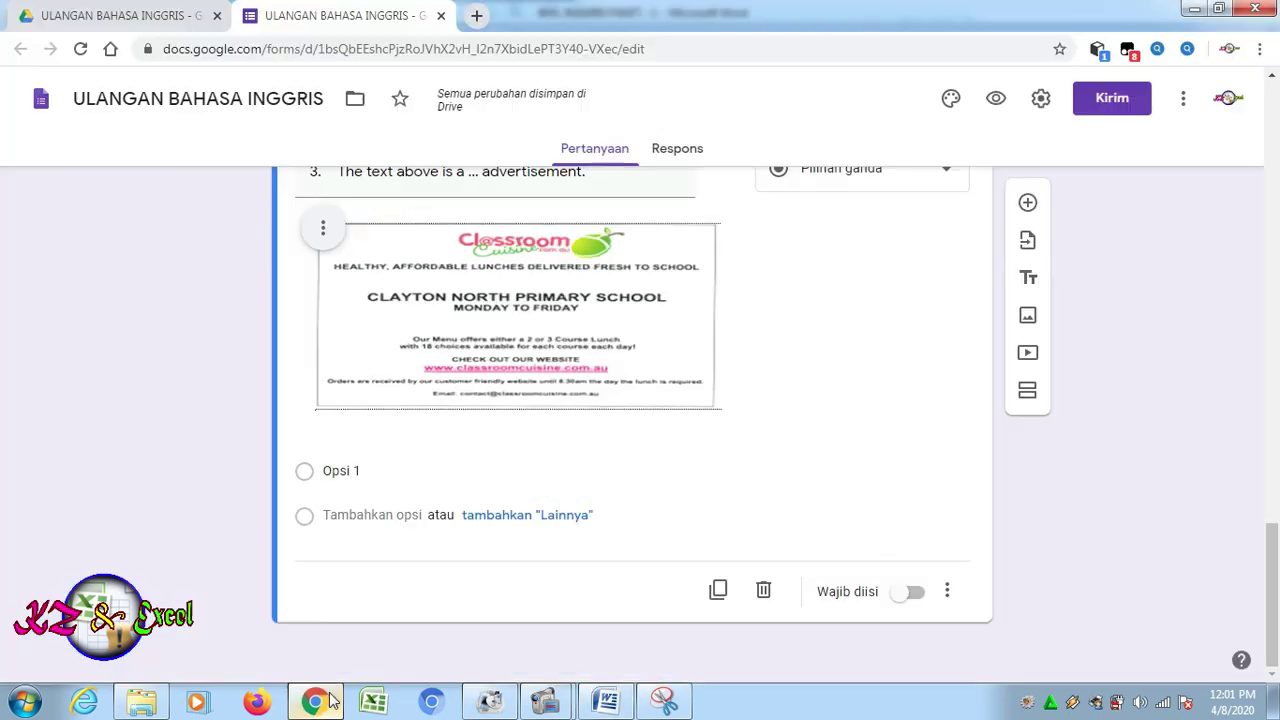
{"action": "left_click", "coordinate": [337, 462]}
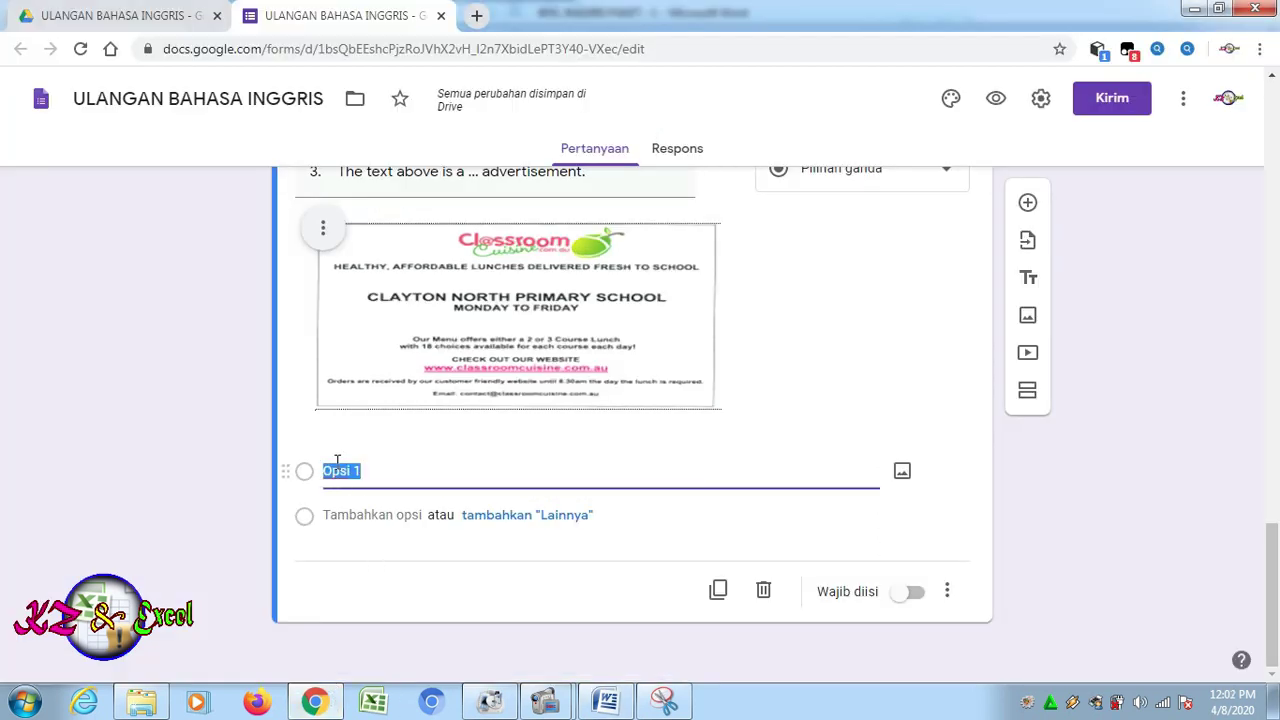
{"action": "key", "text": "ctrl+v"}
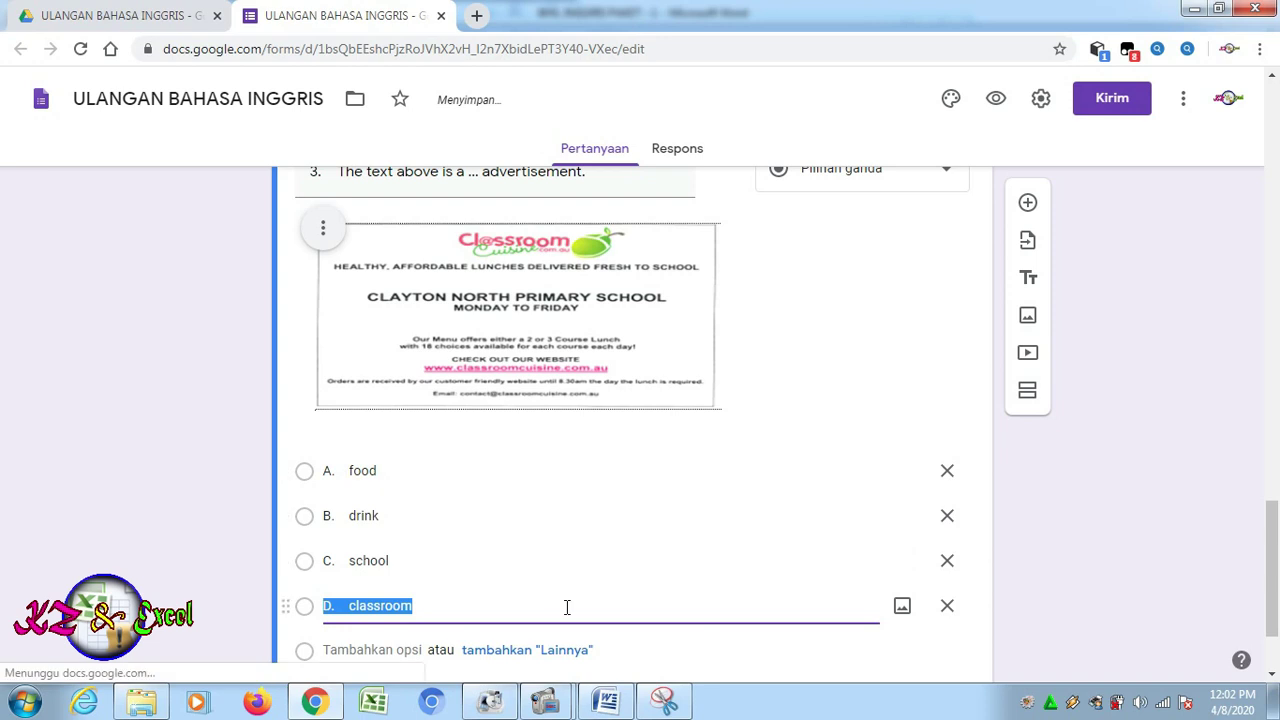
{"action": "left_click", "coordinate": [837, 304]}
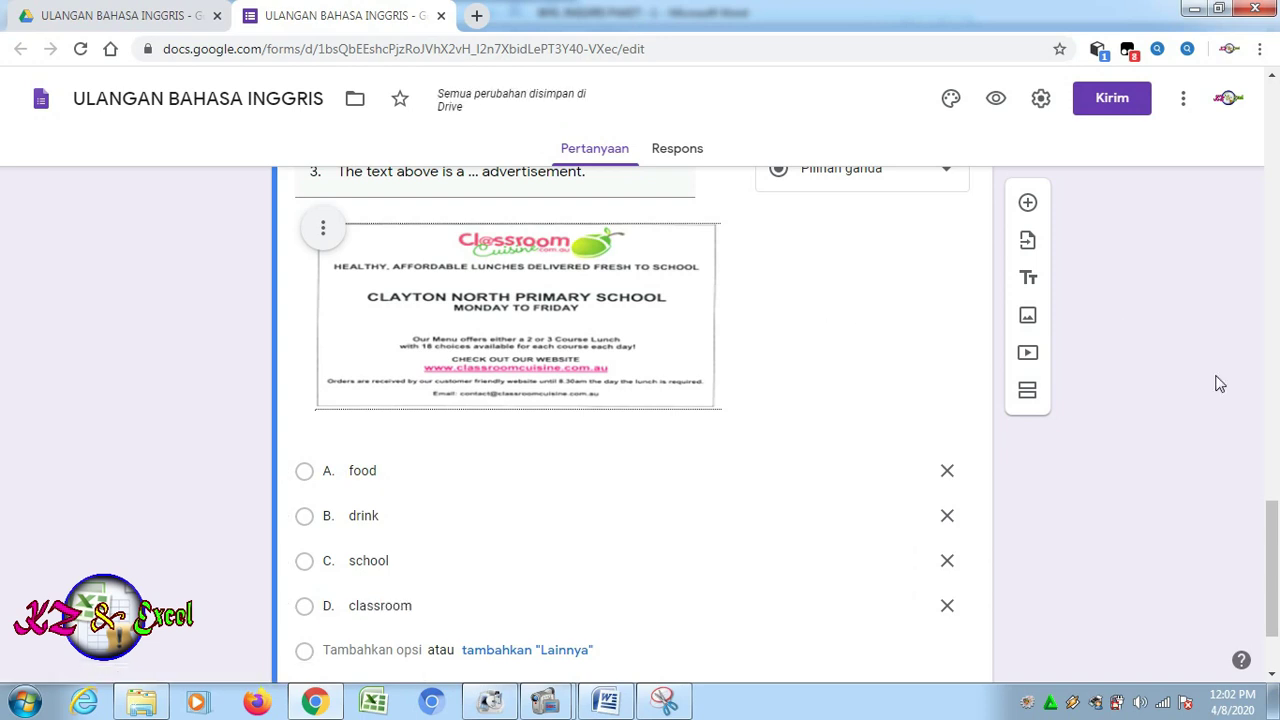
{"action": "left_click_drag", "start_coordinate": [1270, 545], "coordinate": [1270, 267]}
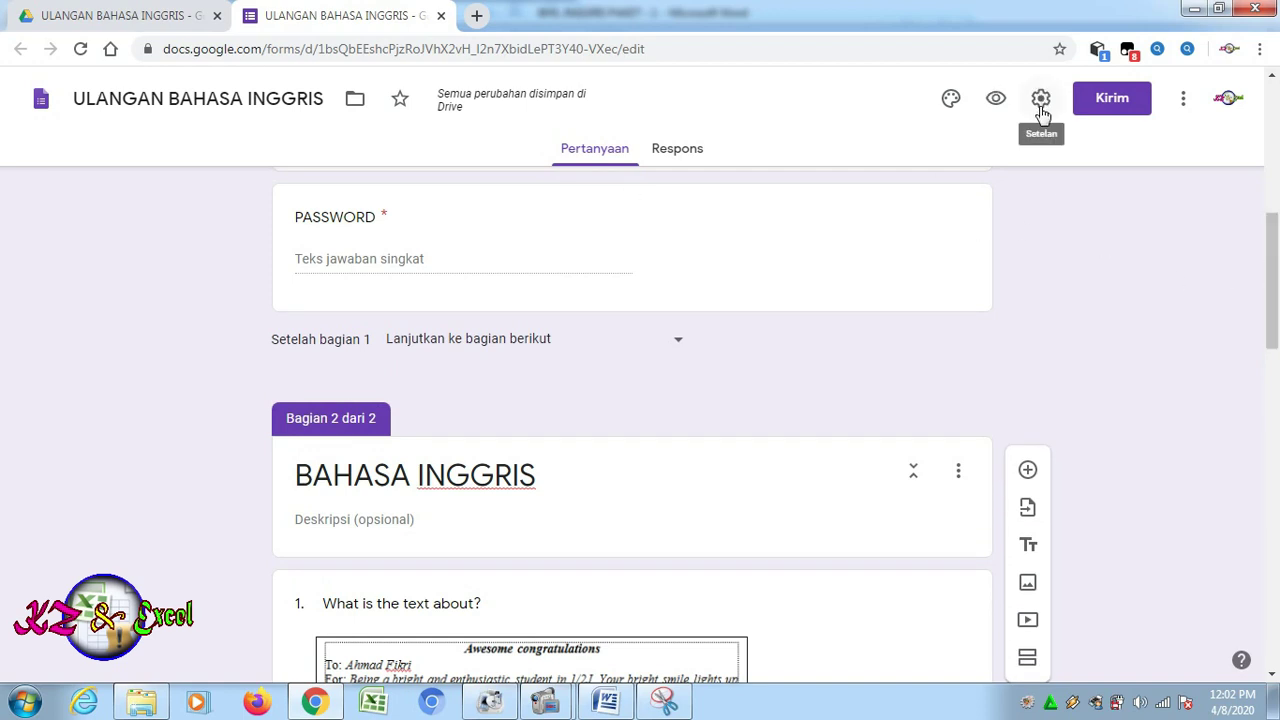
{"action": "left_click_drag", "start_coordinate": [1275, 293], "coordinate": [1275, 294]}
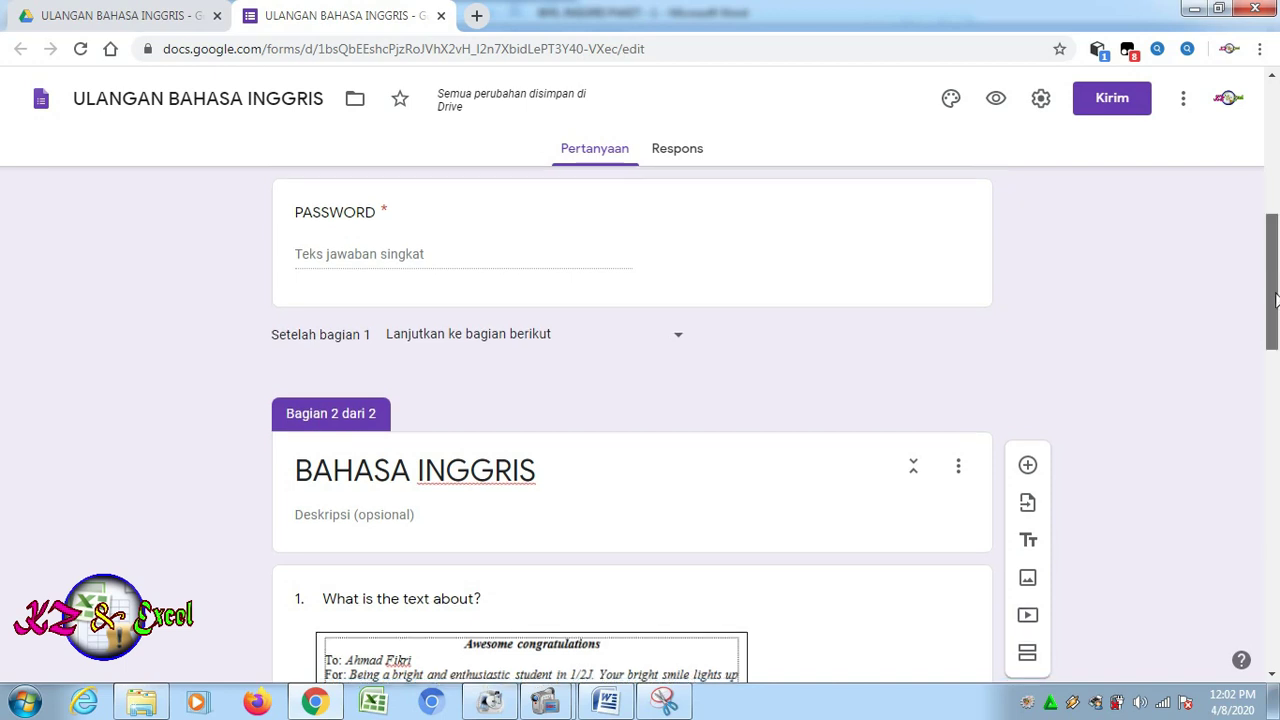
{"action": "scroll", "coordinate": [1274, 300], "scroll_direction": "down", "scroll_amount": 10}
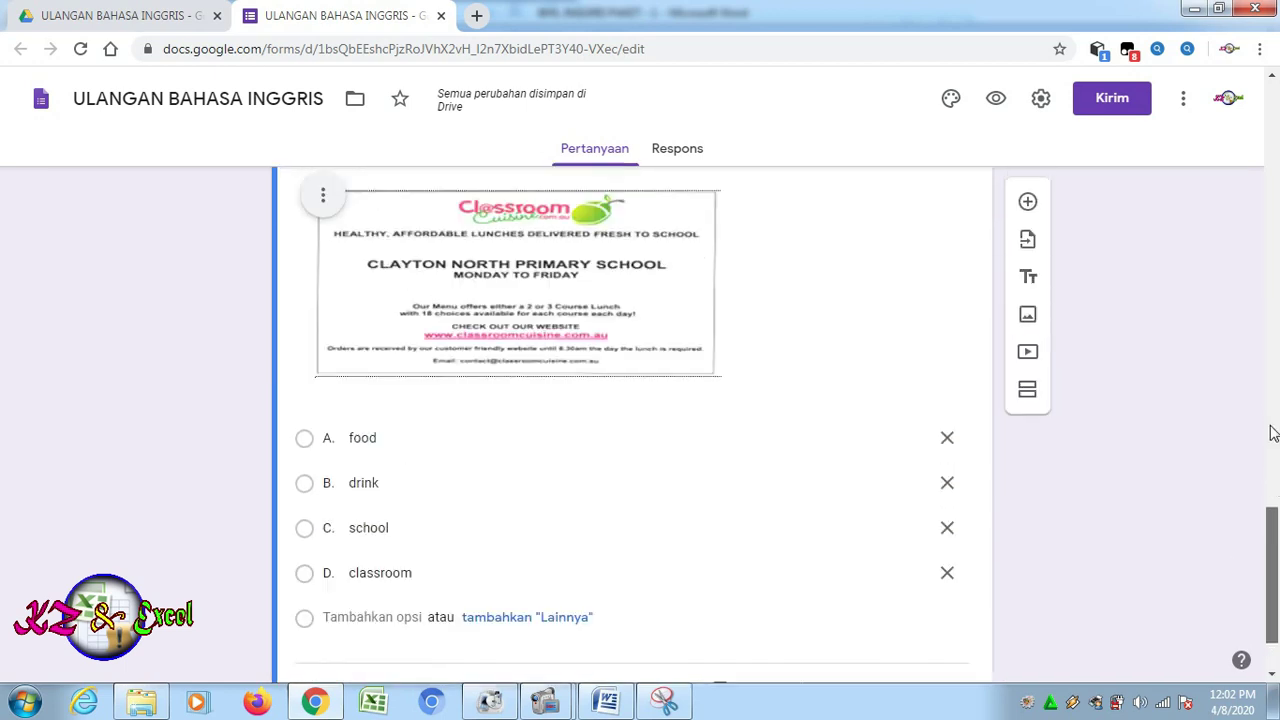
{"action": "scroll", "coordinate": [1273, 432], "scroll_direction": "up", "scroll_amount": 10}
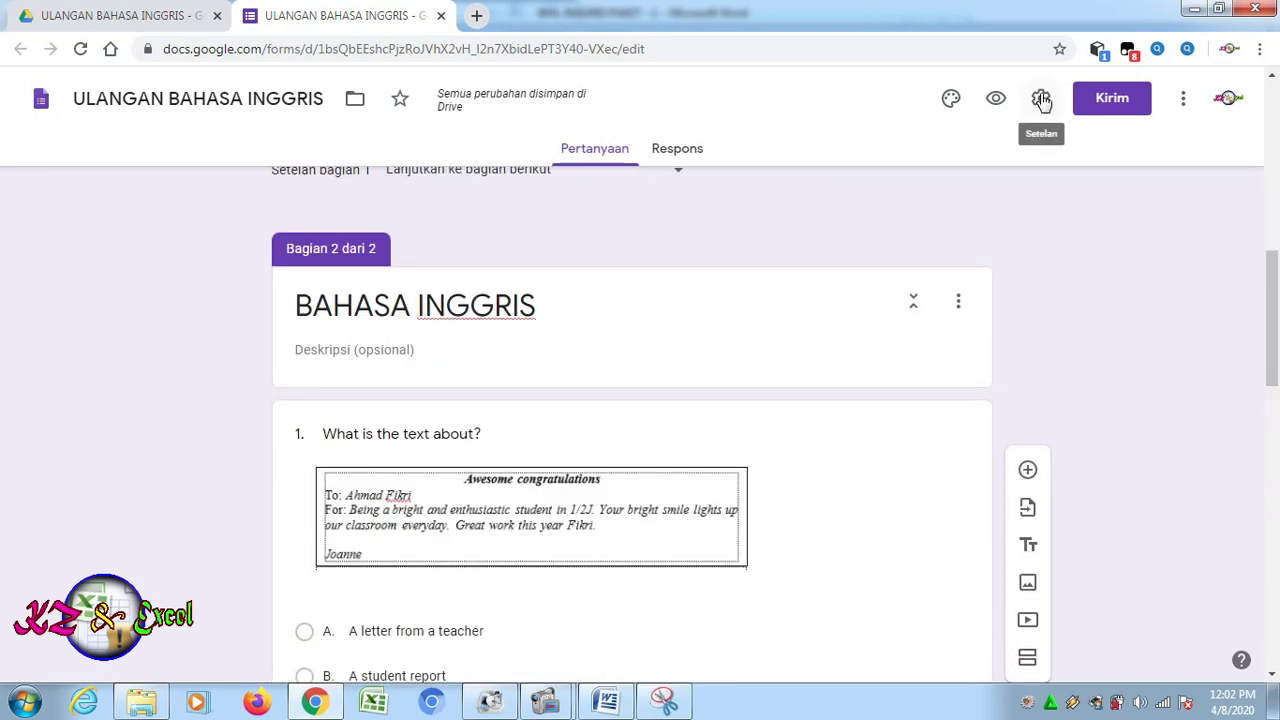
{"action": "left_click", "coordinate": [1041, 99]}
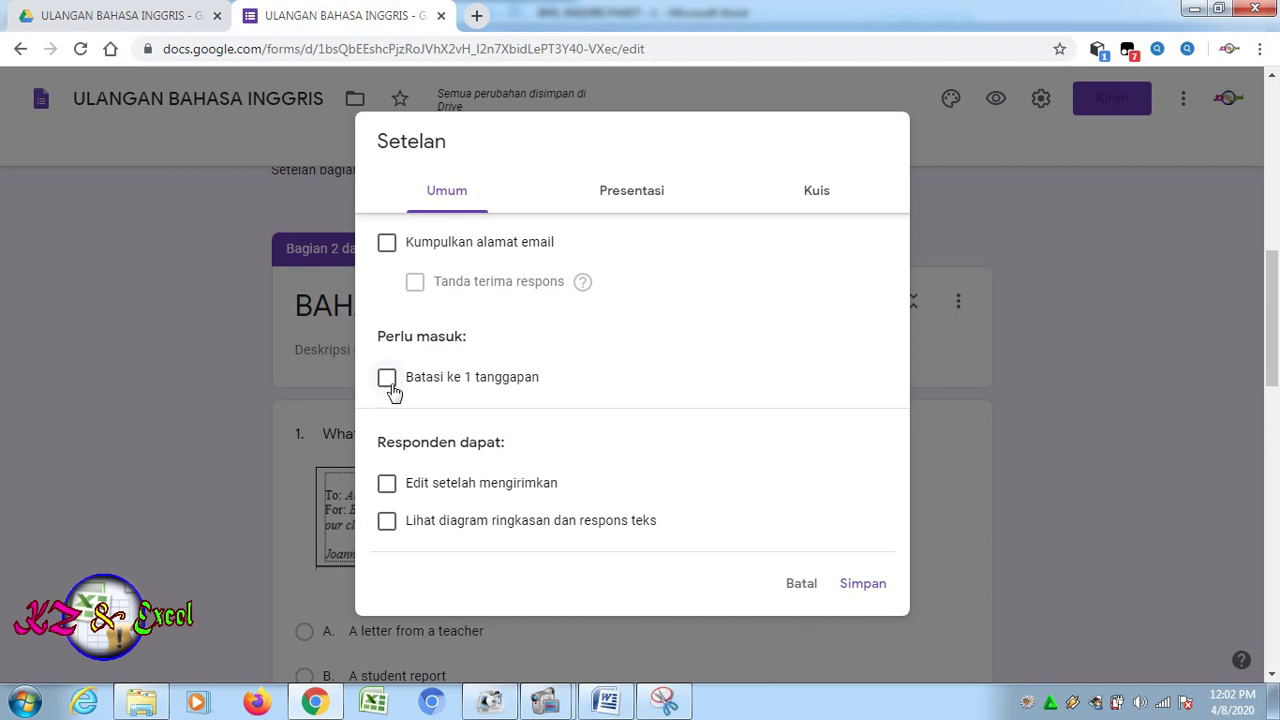
Remove the submit-another-response link, enable quiz mode with immediate grade release, and save the settings
{"action": "left_click", "coordinate": [608, 198]}
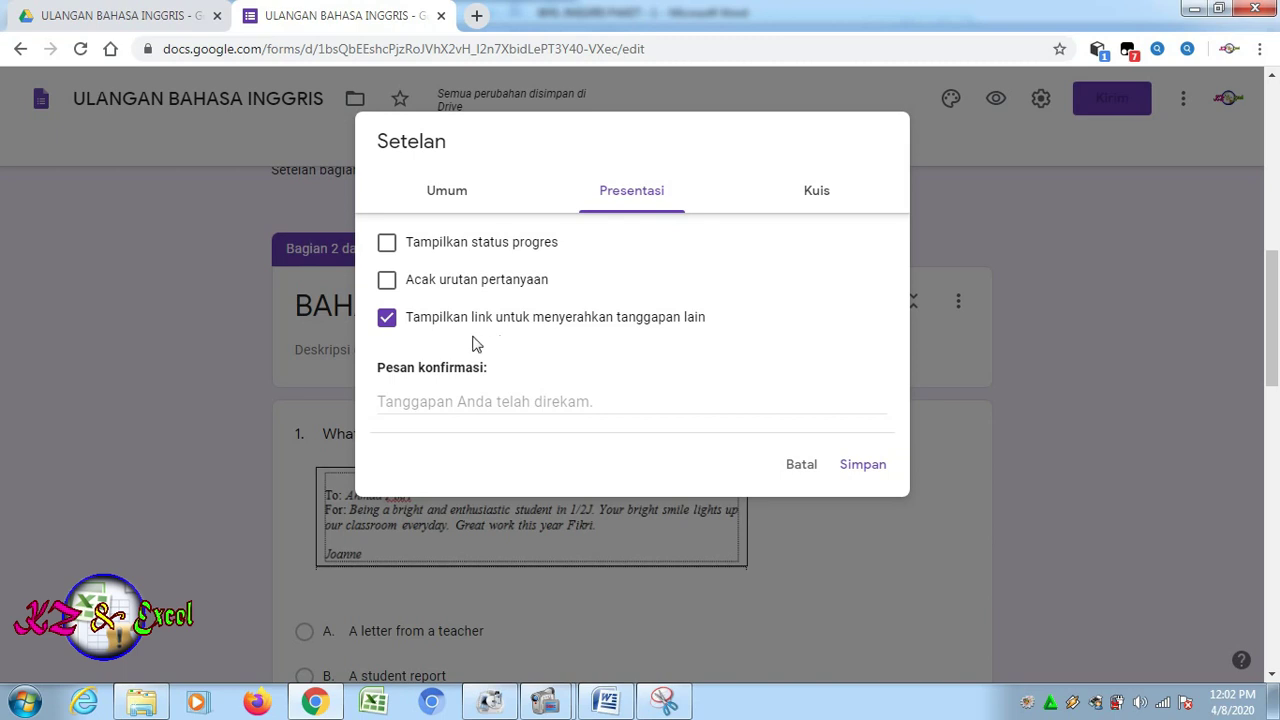
{"action": "left_click", "coordinate": [387, 319]}
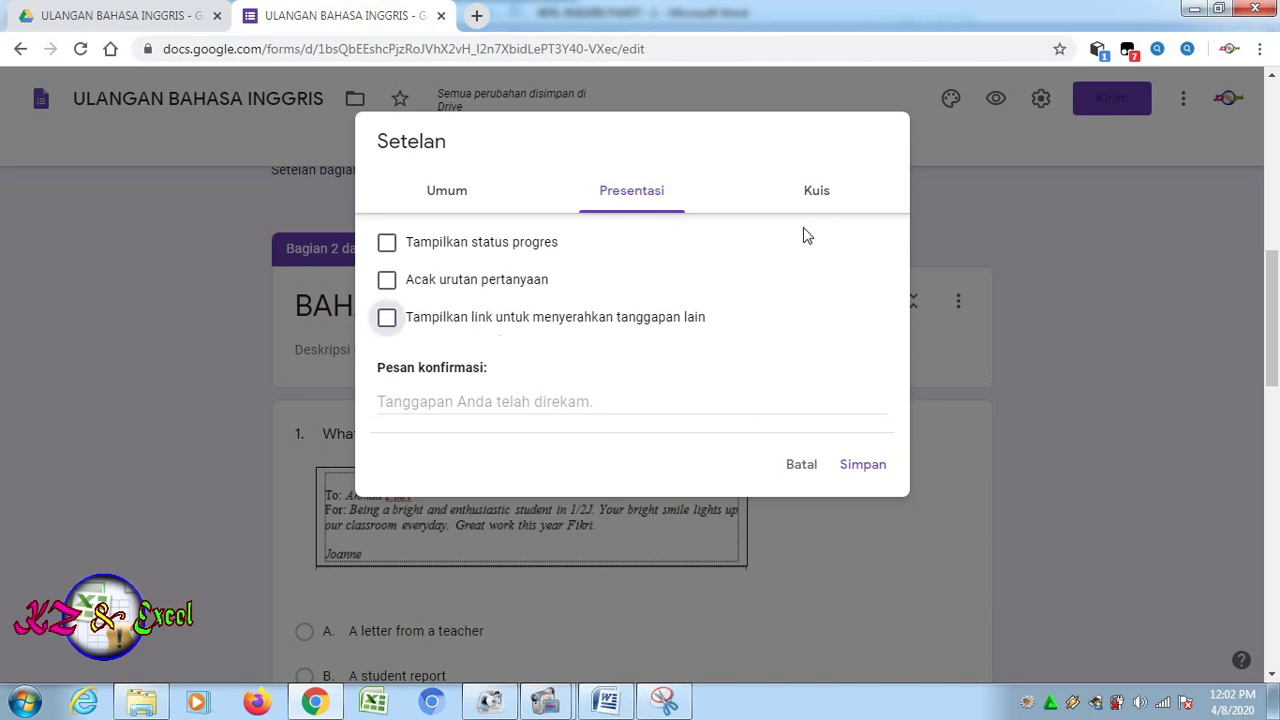
{"action": "left_click", "coordinate": [817, 193]}
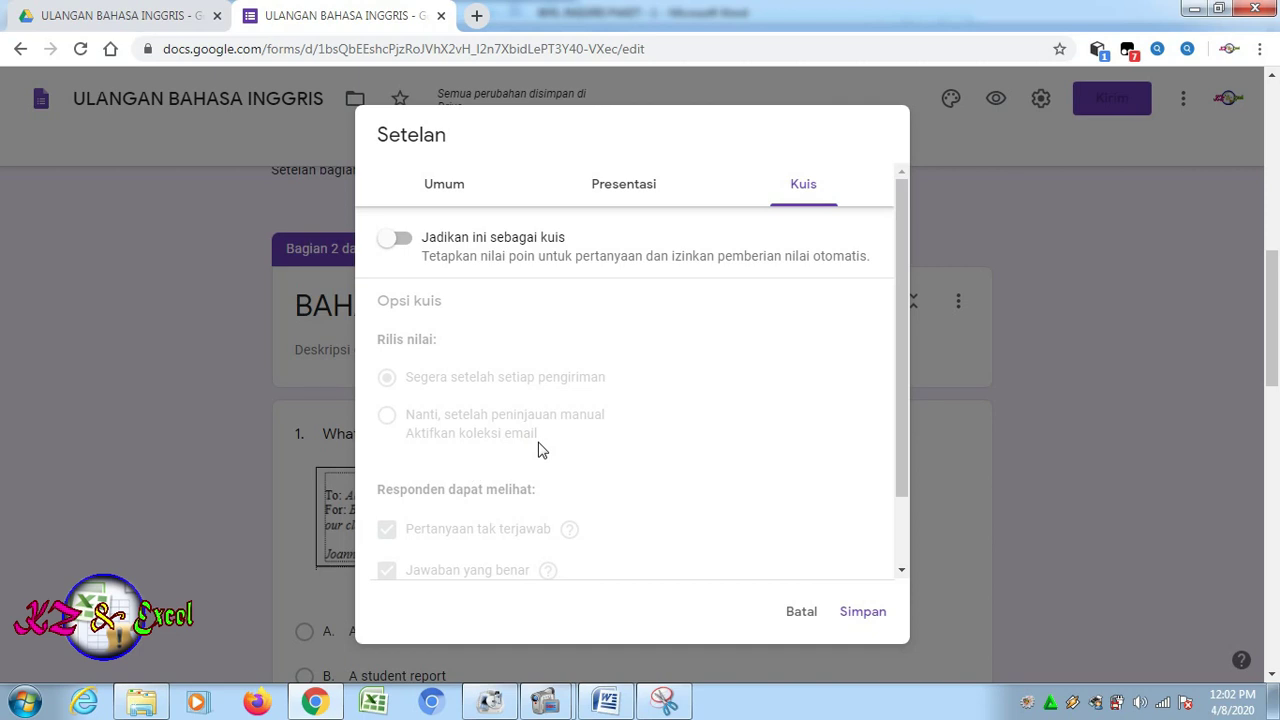
{"action": "left_click", "coordinate": [405, 241]}
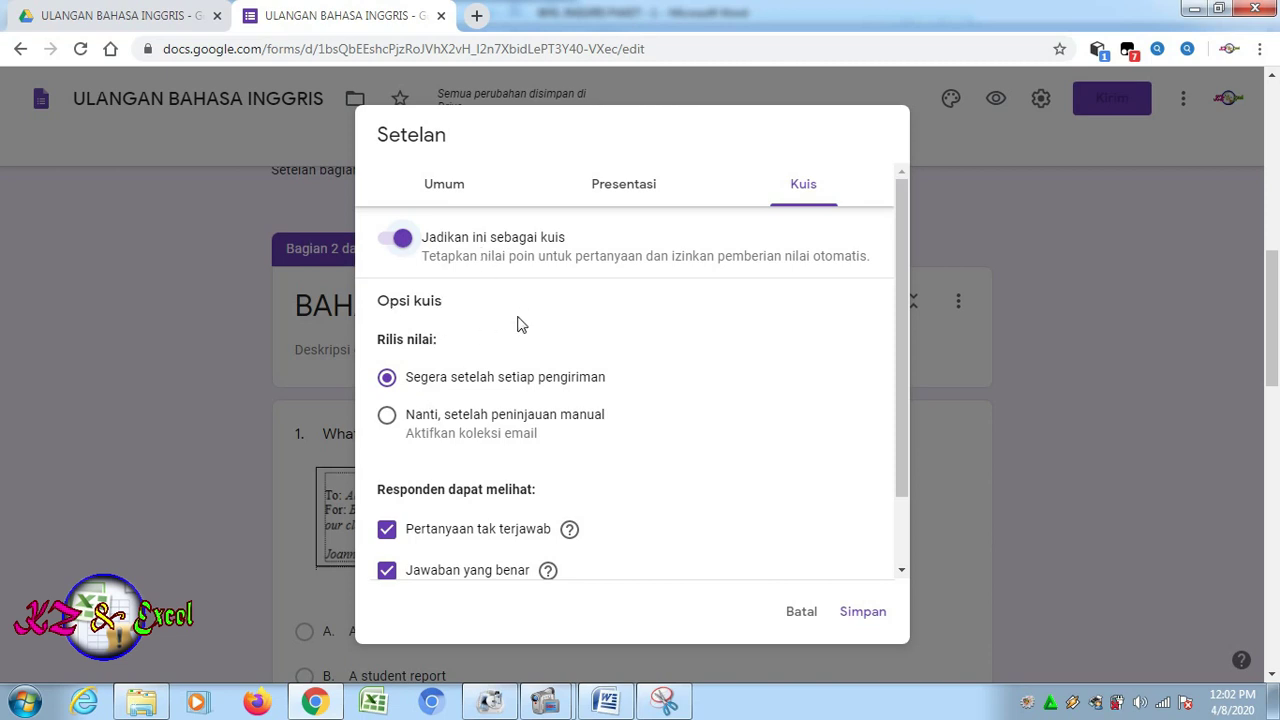
{"action": "left_click_drag", "start_coordinate": [900, 411], "coordinate": [904, 513]}
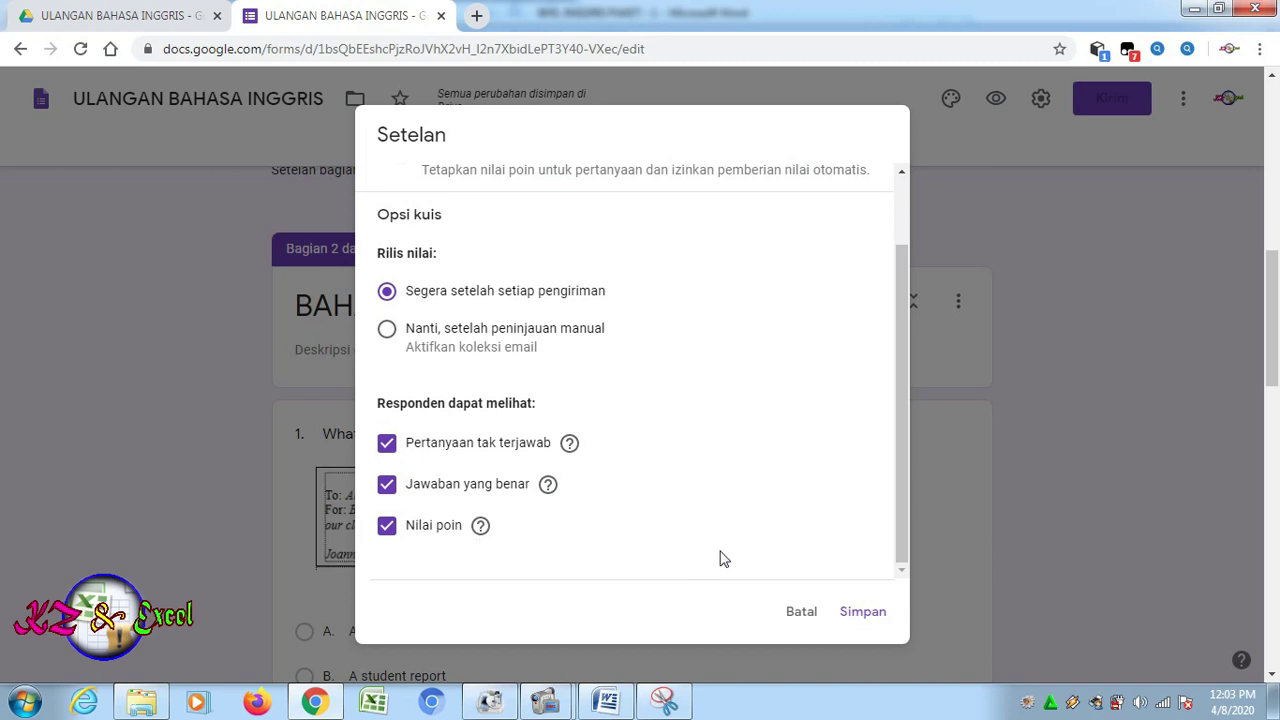
{"action": "left_click", "coordinate": [860, 612]}
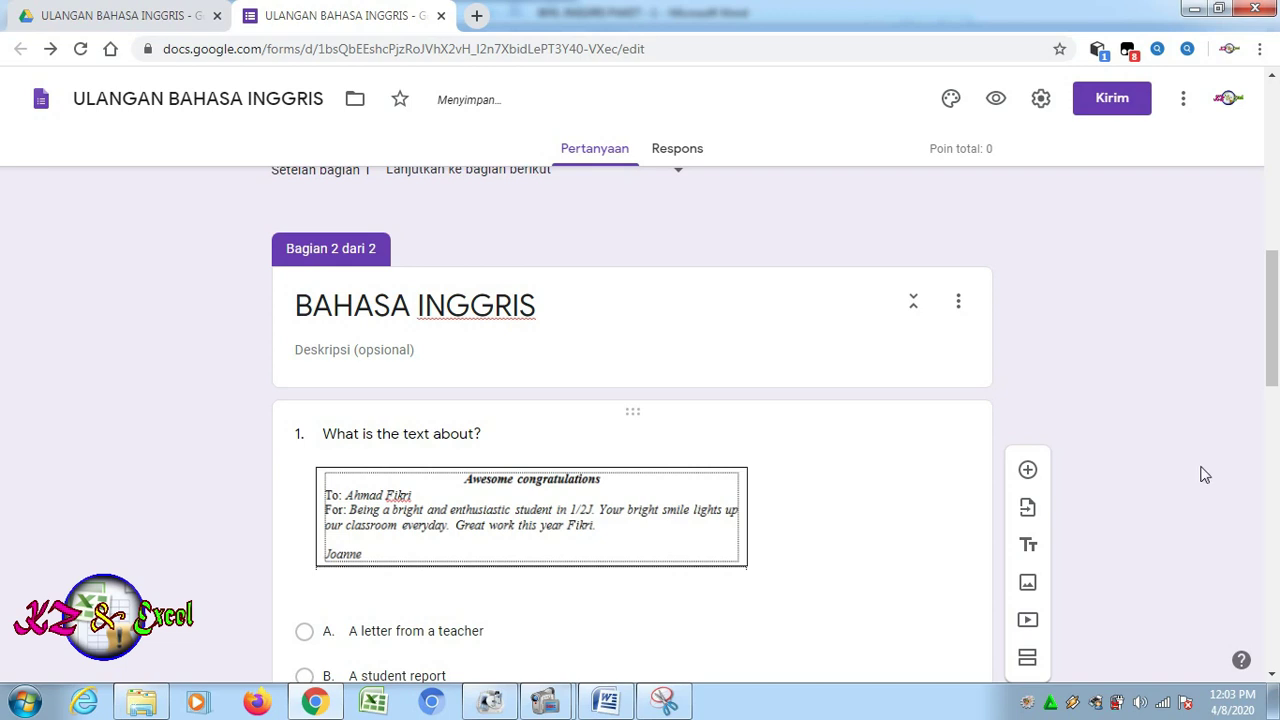
Open the answer-key editor for question 1, then switch to the Word question document
{"action": "left_click_drag", "start_coordinate": [1272, 343], "coordinate": [1277, 410]}
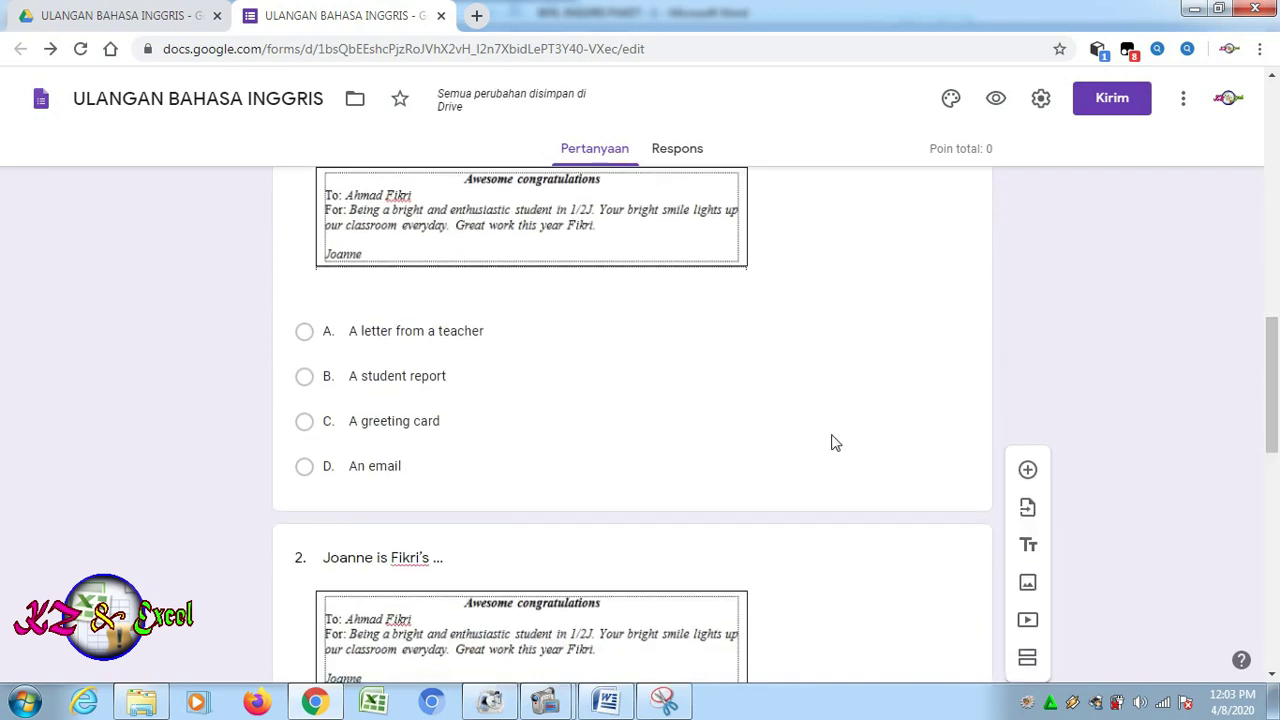
{"action": "left_click", "coordinate": [612, 444]}
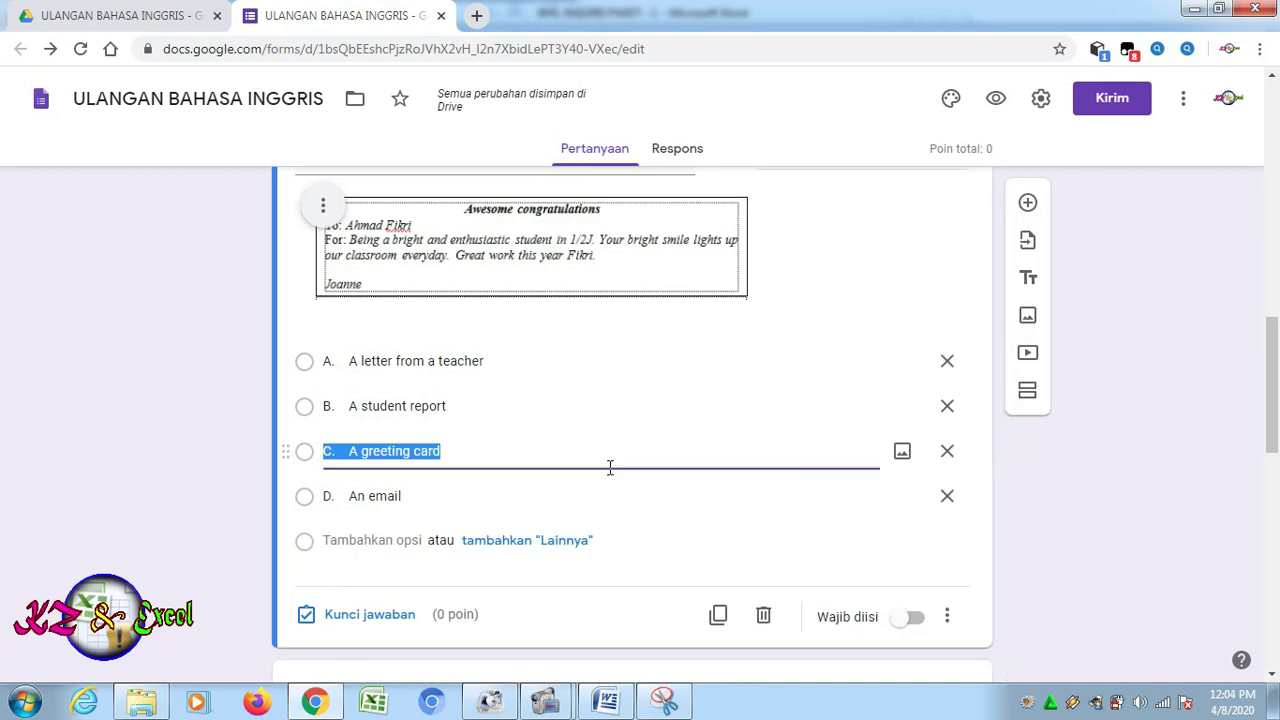
{"action": "left_click", "coordinate": [345, 618]}
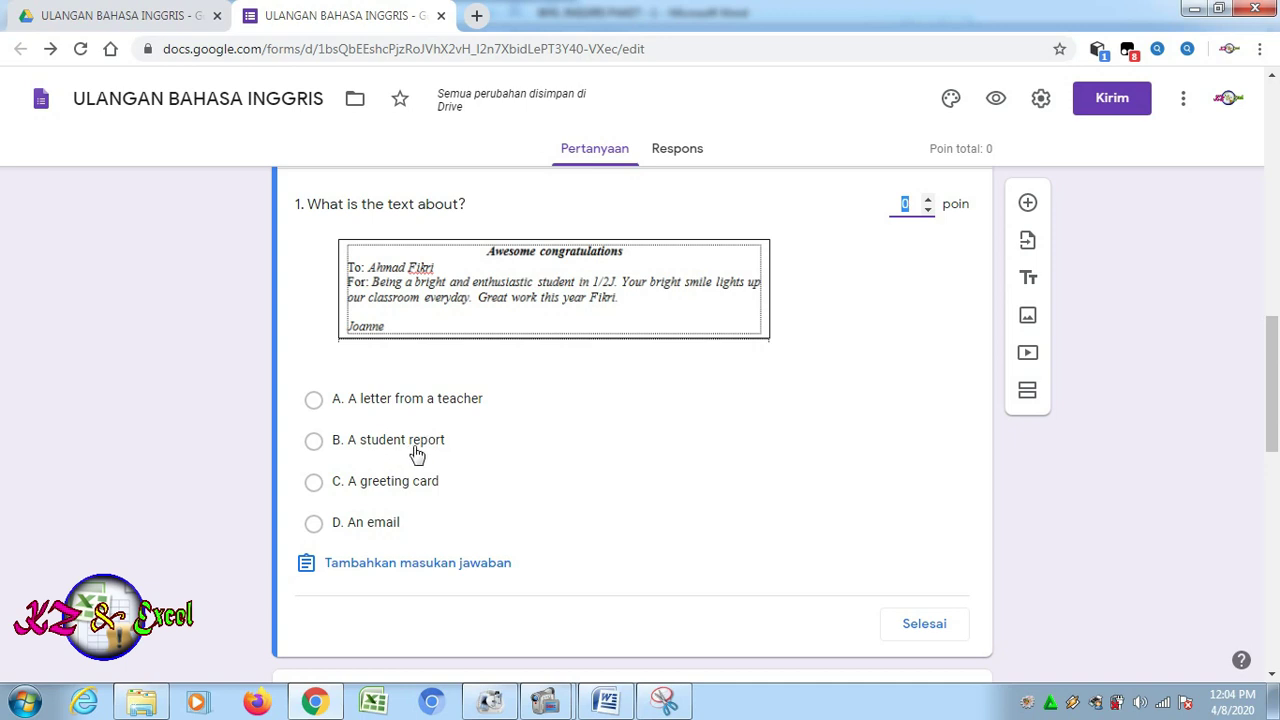
{"action": "left_click", "coordinate": [605, 701]}
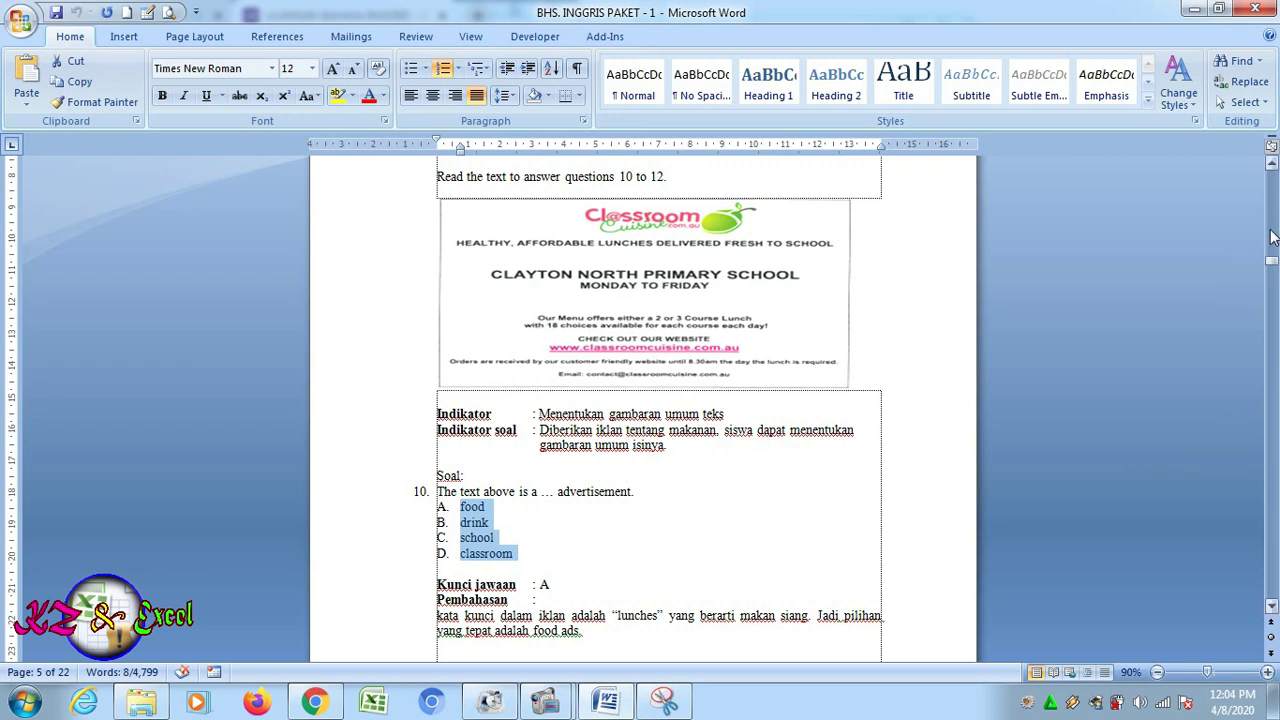
Scroll Word to the top to show questions 1 and 2 with answer keys C and D
{"action": "left_click_drag", "start_coordinate": [1271, 260], "coordinate": [1271, 150]}
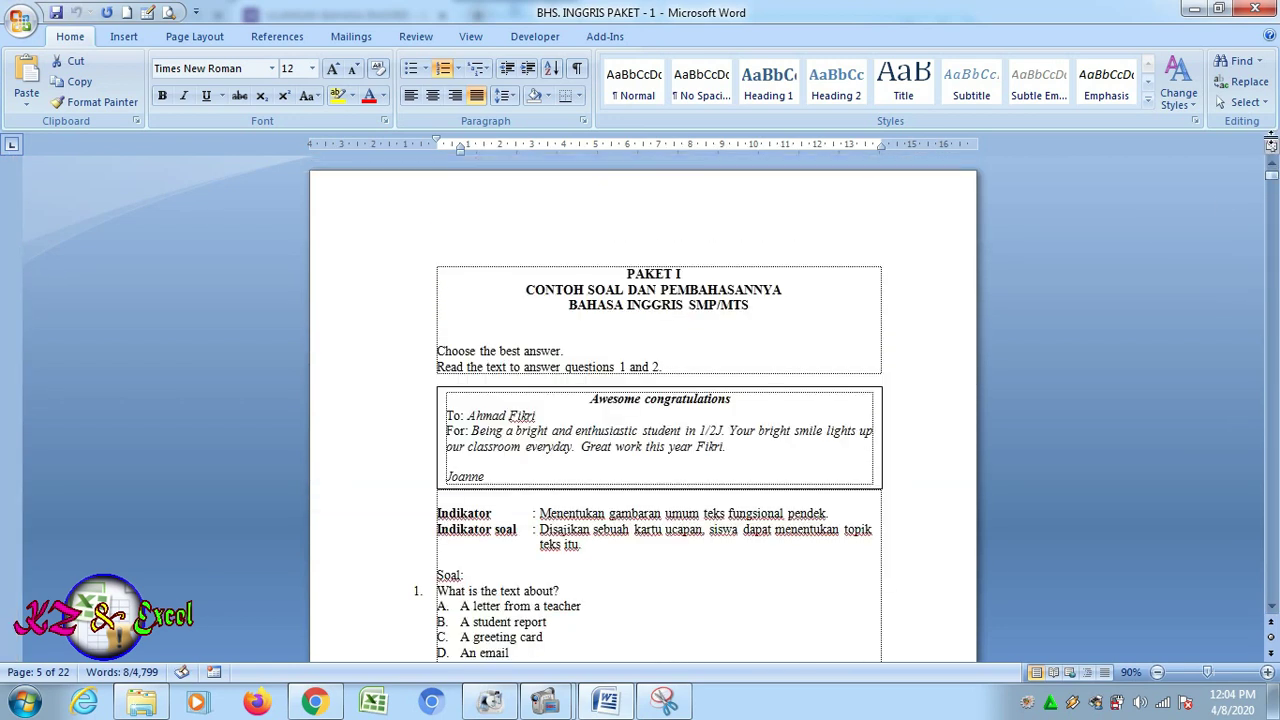
{"action": "left_click", "coordinate": [1271, 607]}
{"action": "left_click", "coordinate": [1271, 607]}
{"action": "left_click", "coordinate": [1271, 607]}
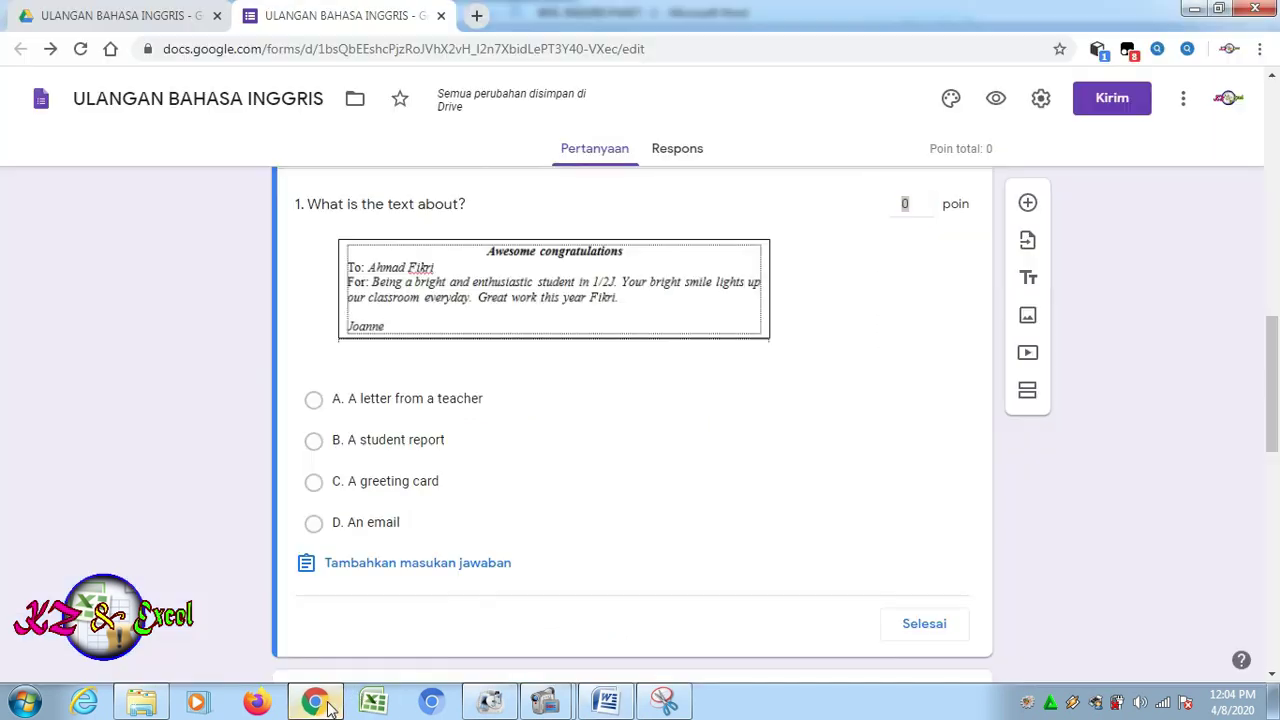
Mark 'C. A greeting card' as question 1's correct answer and give it 5 points
{"action": "left_click", "coordinate": [316, 702]}
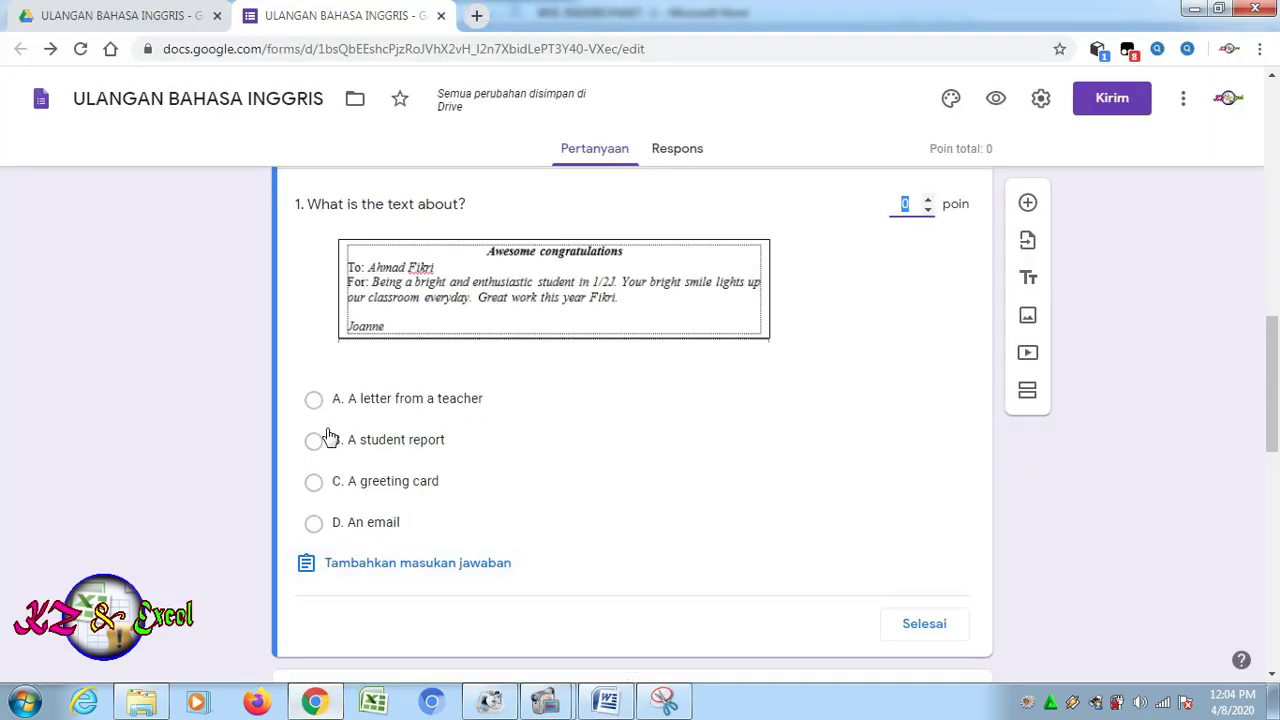
{"action": "left_click", "coordinate": [659, 483]}
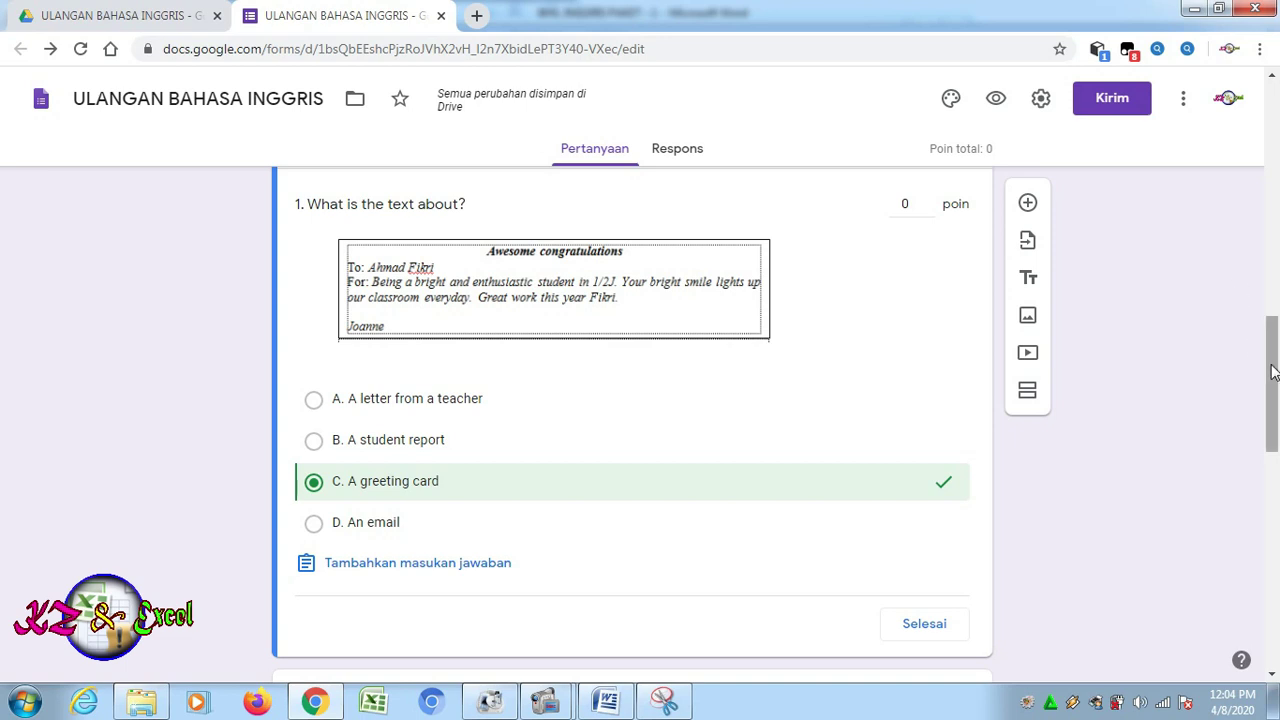
{"action": "left_click_drag", "start_coordinate": [1272, 372], "coordinate": [1272, 358]}
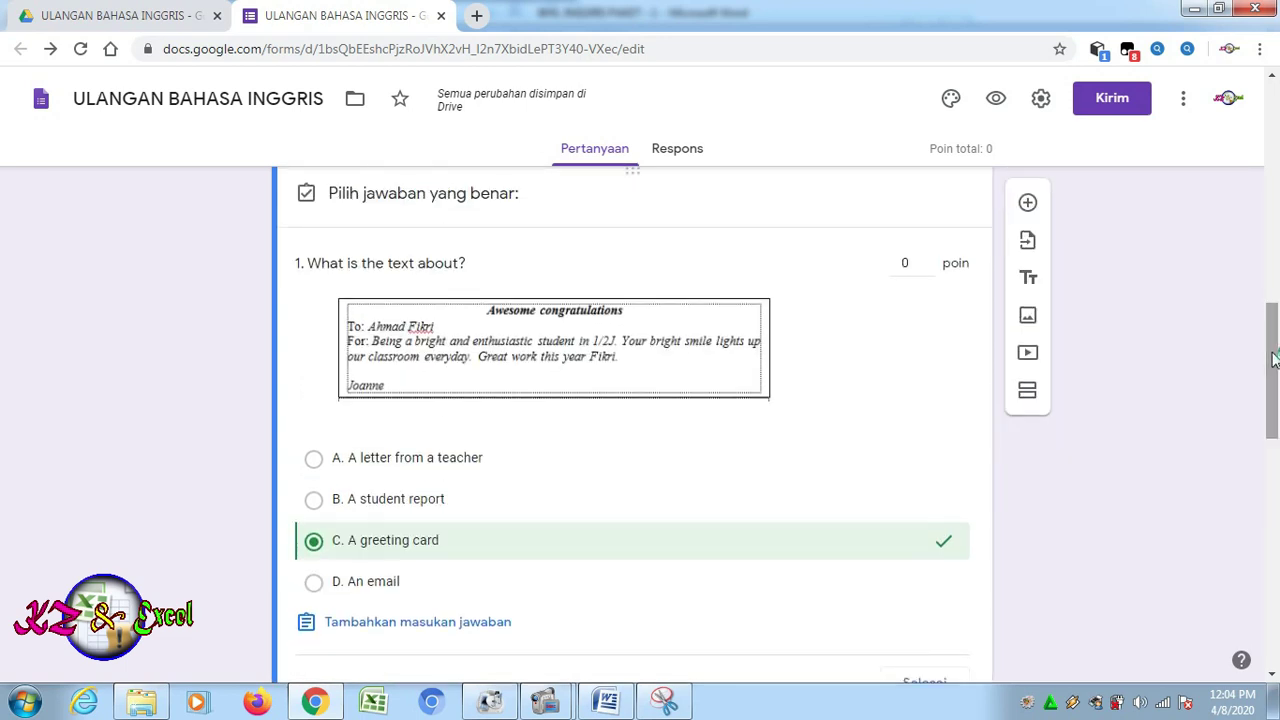
{"action": "left_click", "coordinate": [928, 259]}
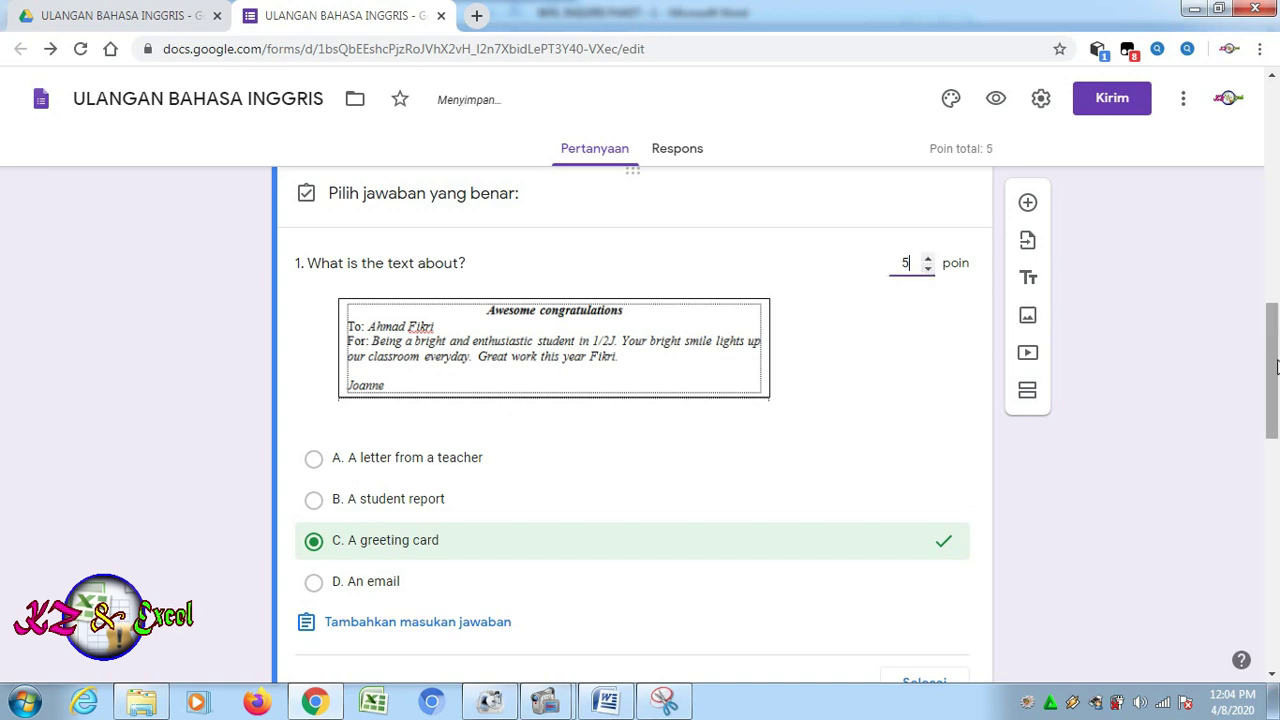
{"action": "left_click_drag", "start_coordinate": [1273, 370], "coordinate": [1275, 423]}
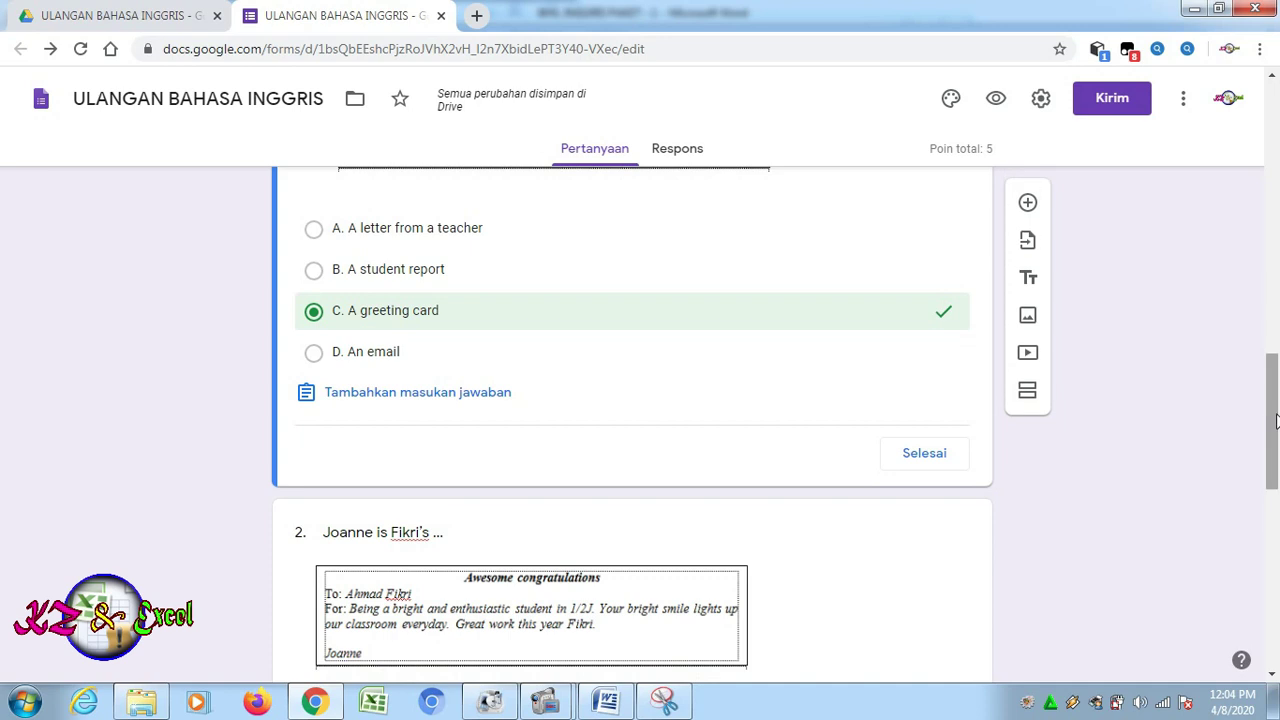
{"action": "left_click", "coordinate": [935, 462]}
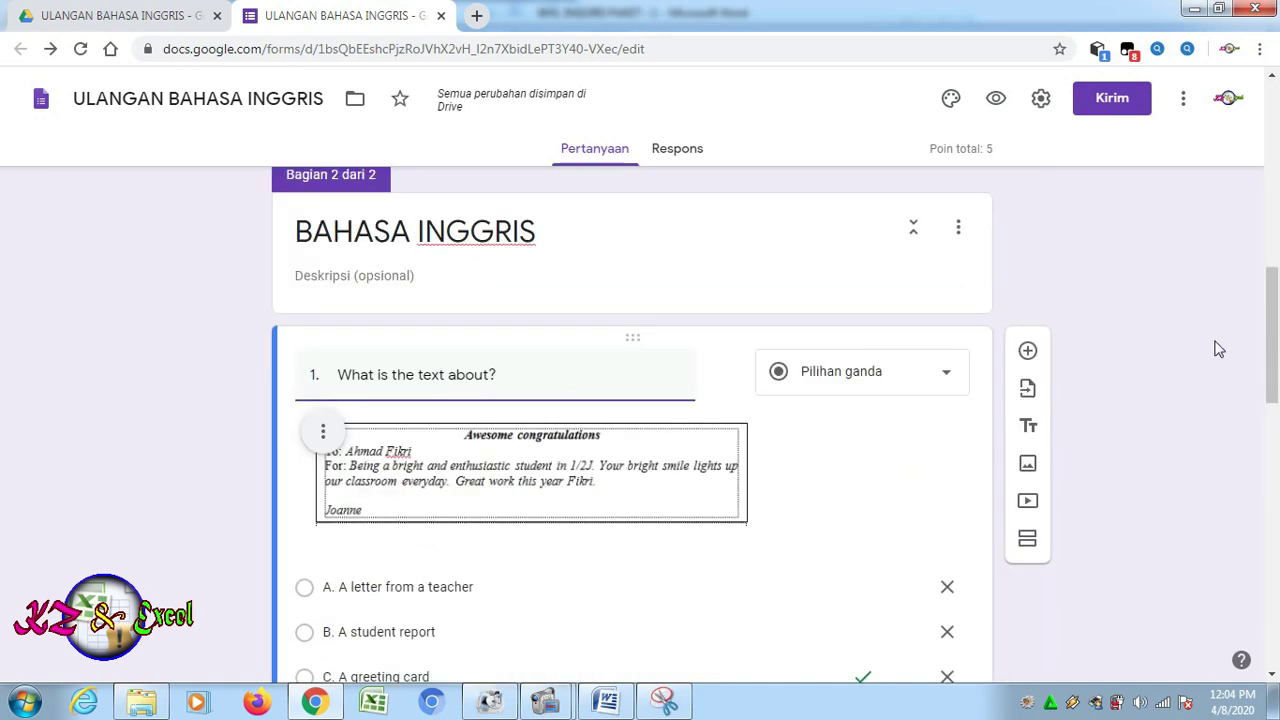
Set 'D. teacher.' as question 2's answer key and raise its value to 5 points
{"action": "left_click_drag", "start_coordinate": [1274, 380], "coordinate": [1274, 521]}
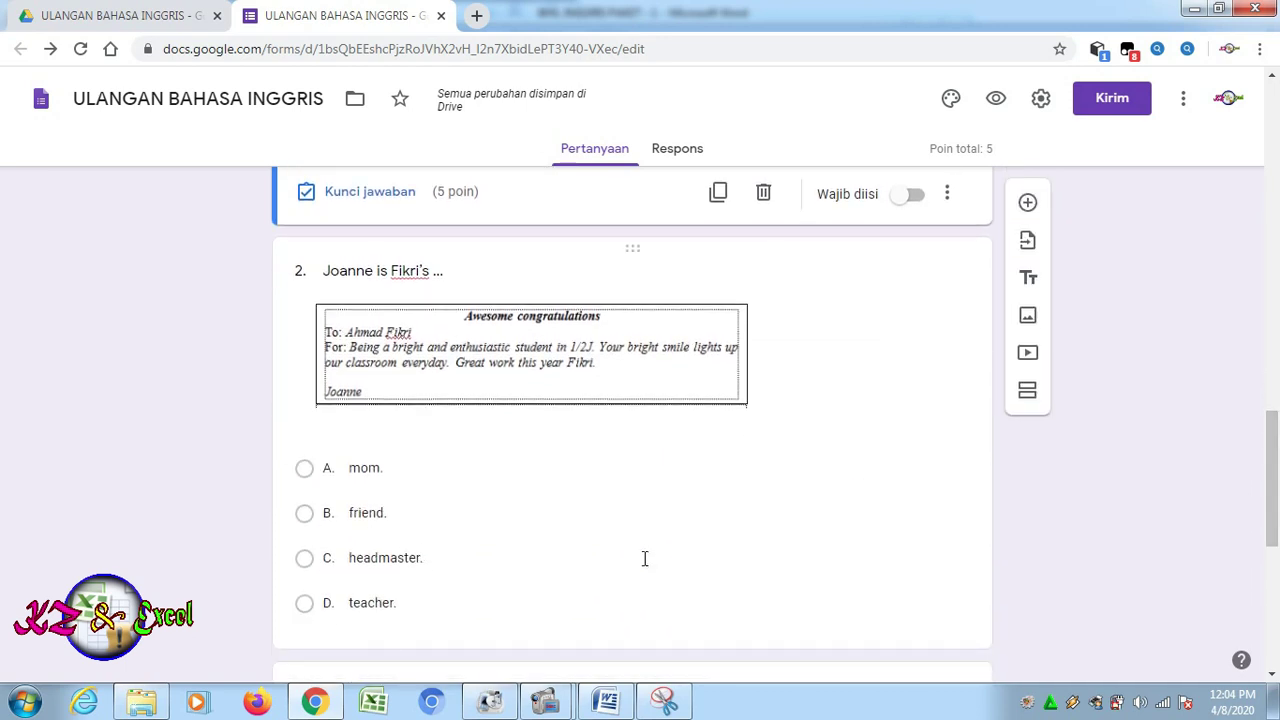
{"action": "left_click", "coordinate": [686, 556]}
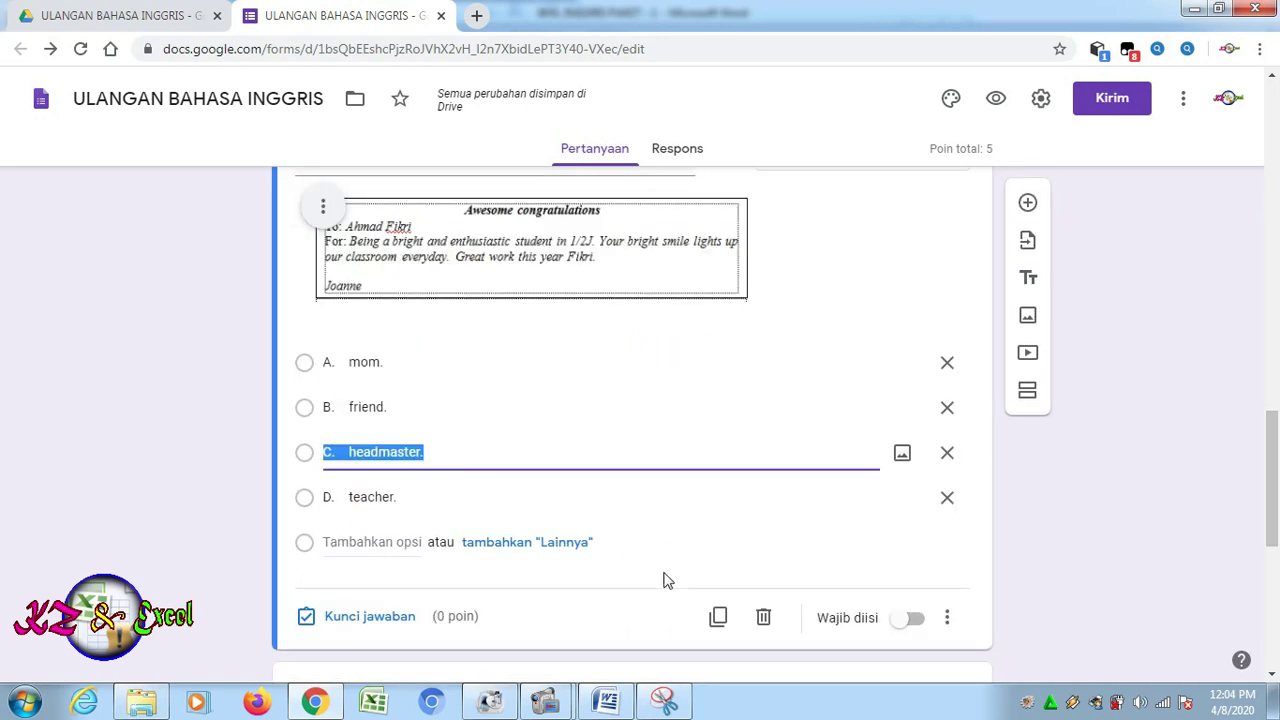
{"action": "left_click", "coordinate": [385, 617]}
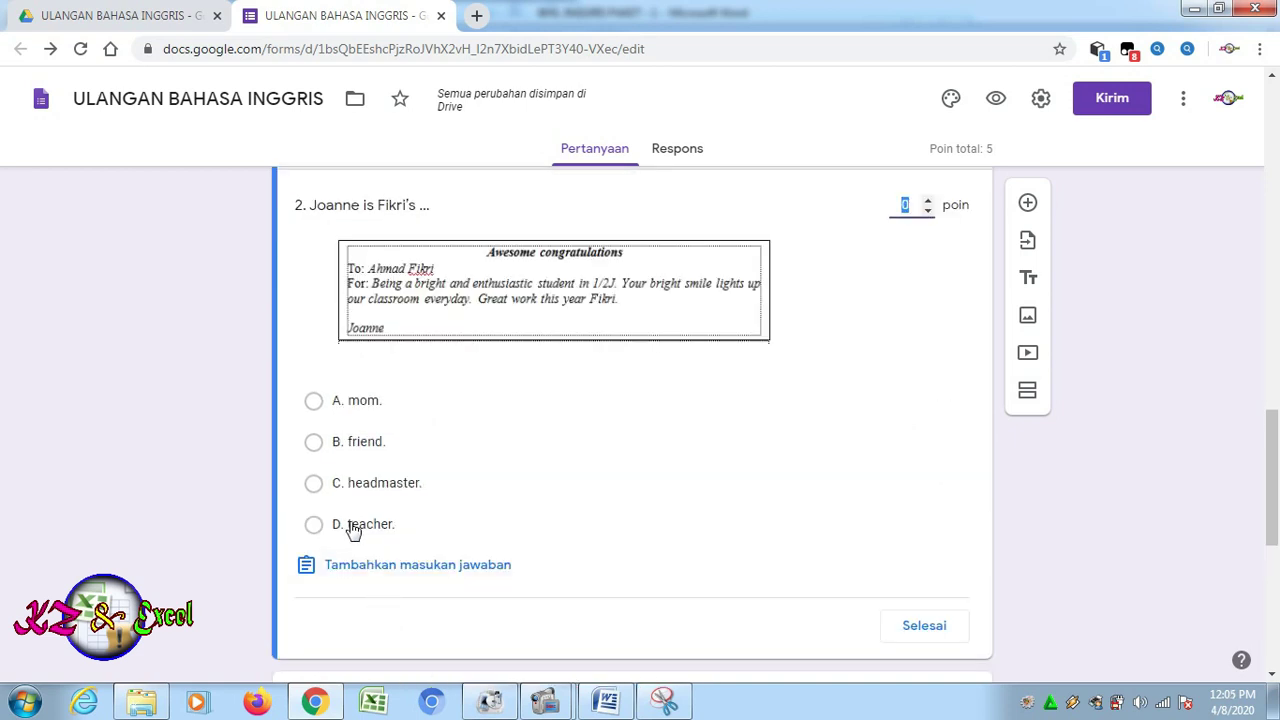
{"action": "left_click", "coordinate": [353, 528]}
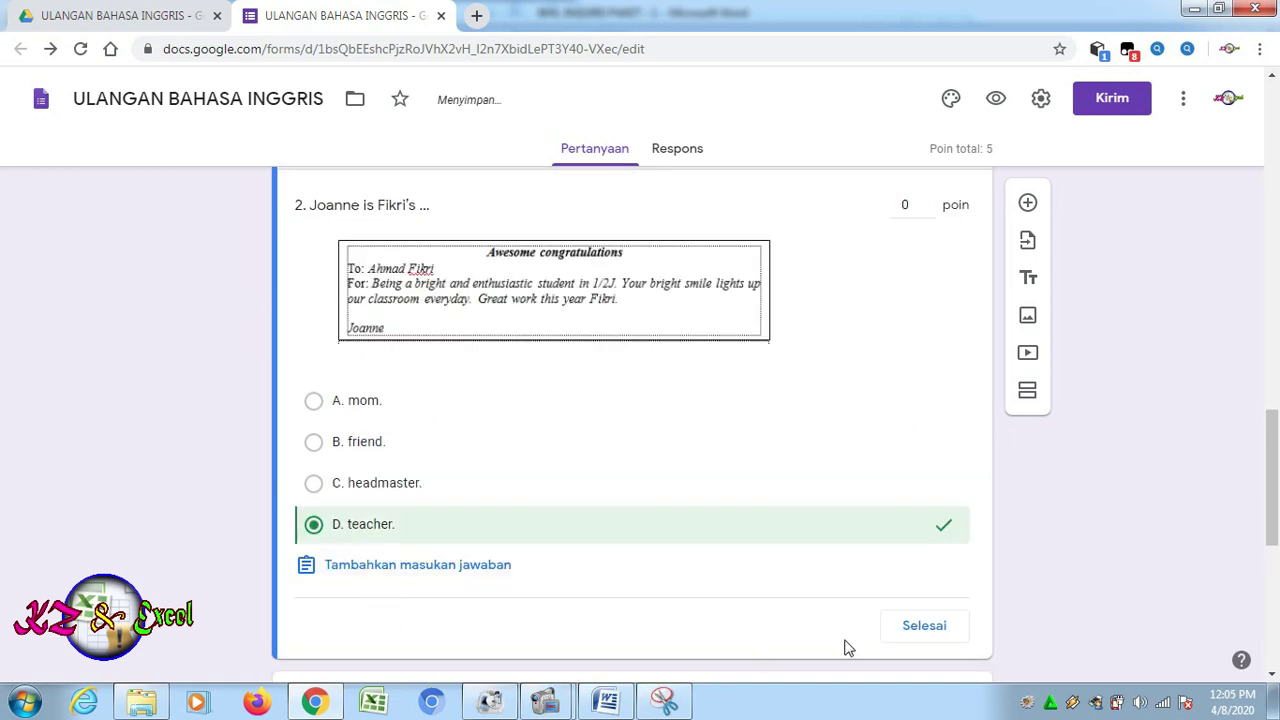
{"action": "left_click", "coordinate": [928, 200]}
{"action": "left_click", "coordinate": [928, 200]}
{"action": "left_click", "coordinate": [928, 200]}
{"action": "left_click", "coordinate": [928, 202]}
{"action": "left_click", "coordinate": [928, 202]}
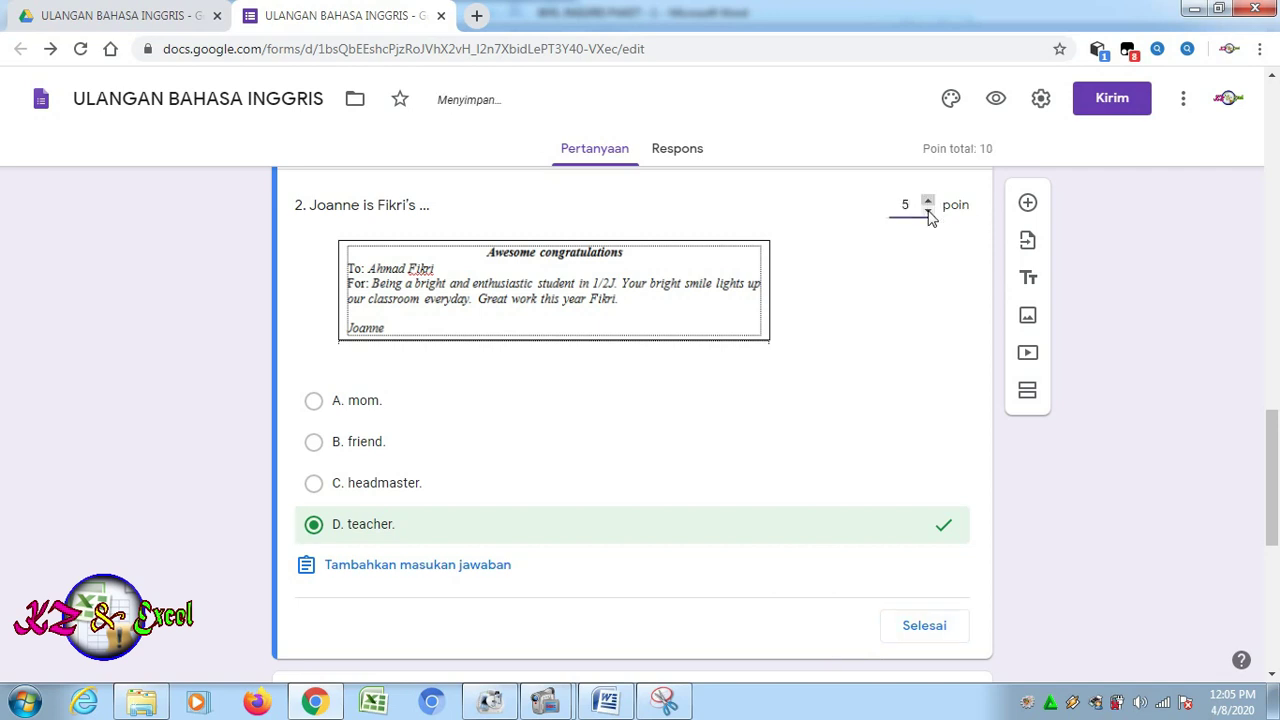
{"action": "left_click", "coordinate": [940, 627]}
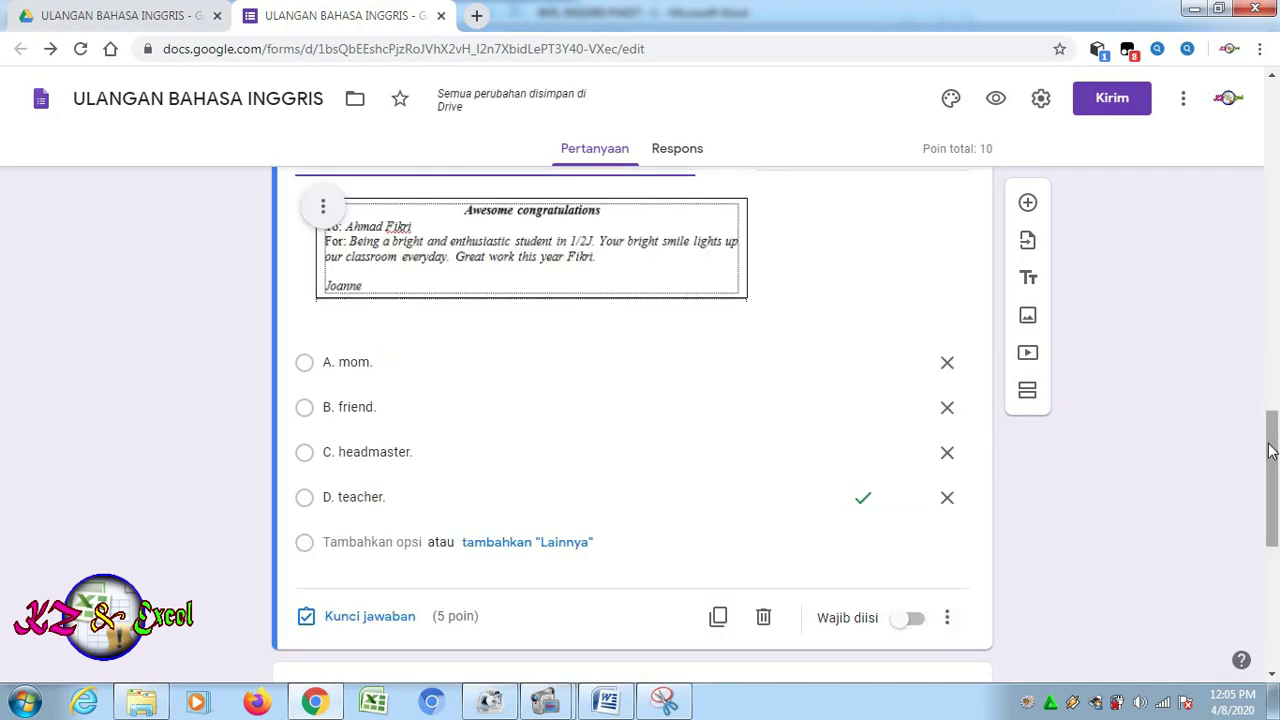
Set 'A. food' as question 3's answer key worth 5 points, for a 15-point total
{"action": "left_click_drag", "start_coordinate": [1275, 460], "coordinate": [1275, 575]}
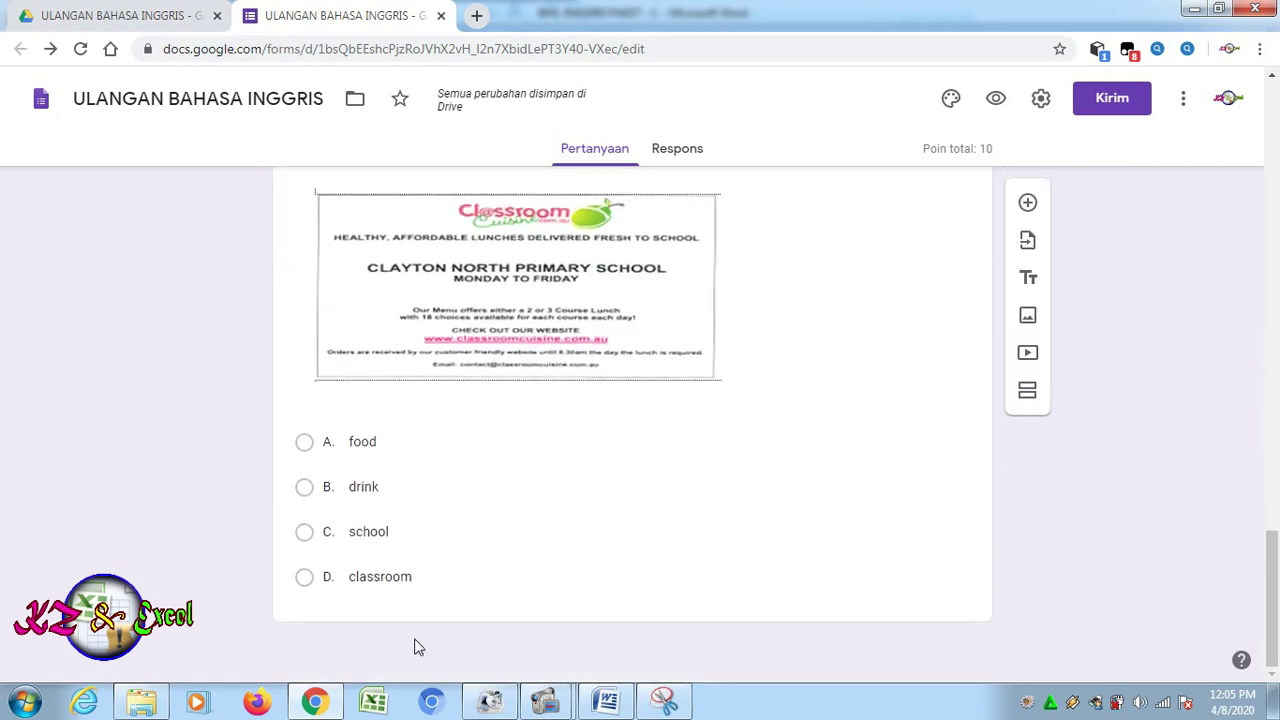
{"action": "left_click", "coordinate": [528, 574]}
{"action": "left_click", "coordinate": [344, 602]}
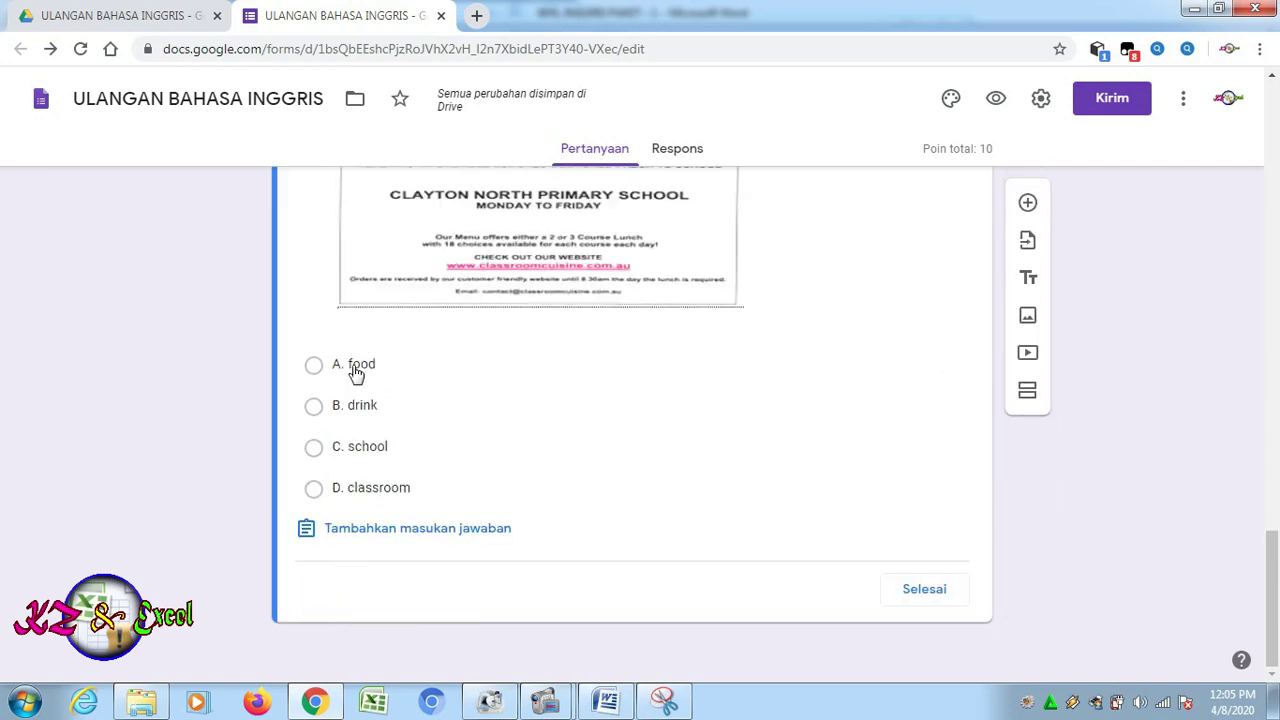
{"action": "left_click", "coordinate": [356, 368]}
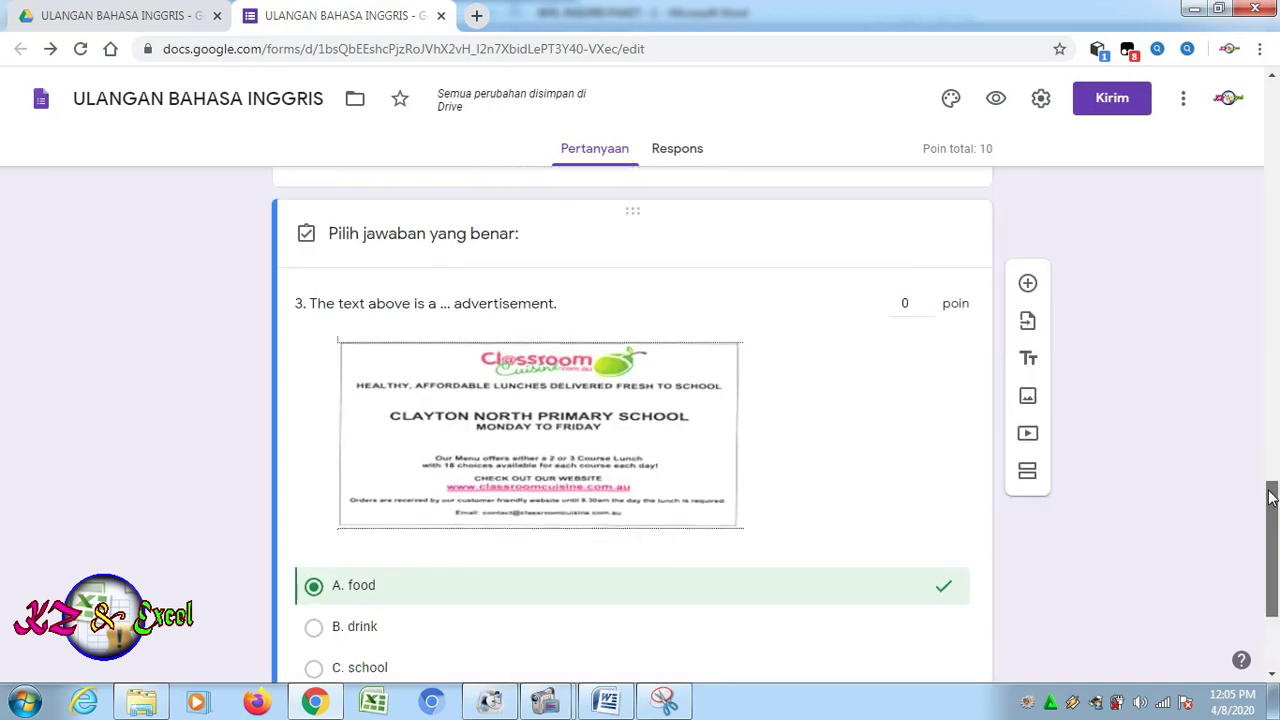
{"action": "scroll", "coordinate": [1272, 580], "scroll_direction": "up", "scroll_amount": 2}
{"action": "left_click", "coordinate": [927, 301]}
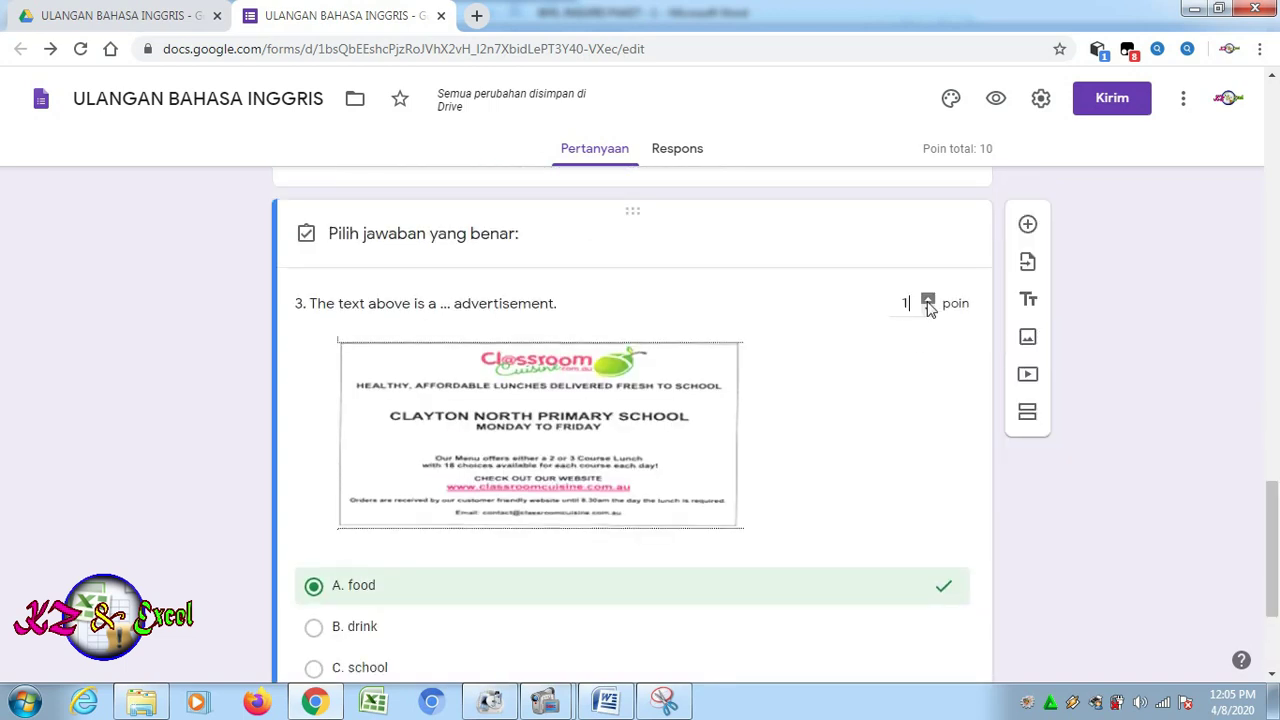
{"action": "left_click", "coordinate": [927, 301]}
{"action": "left_click", "coordinate": [927, 301]}
{"action": "left_click", "coordinate": [927, 301]}
{"action": "left_click", "coordinate": [927, 301]}
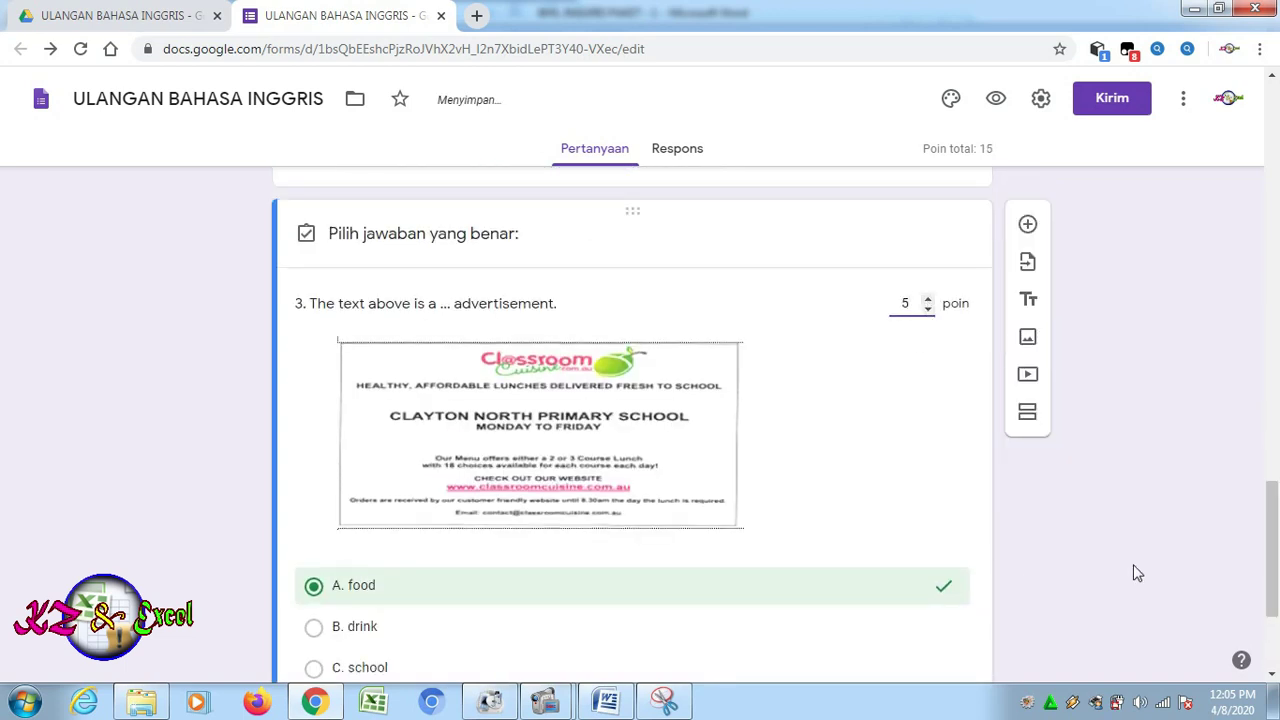
{"action": "left_click_drag", "start_coordinate": [1273, 502], "coordinate": [1272, 555]}
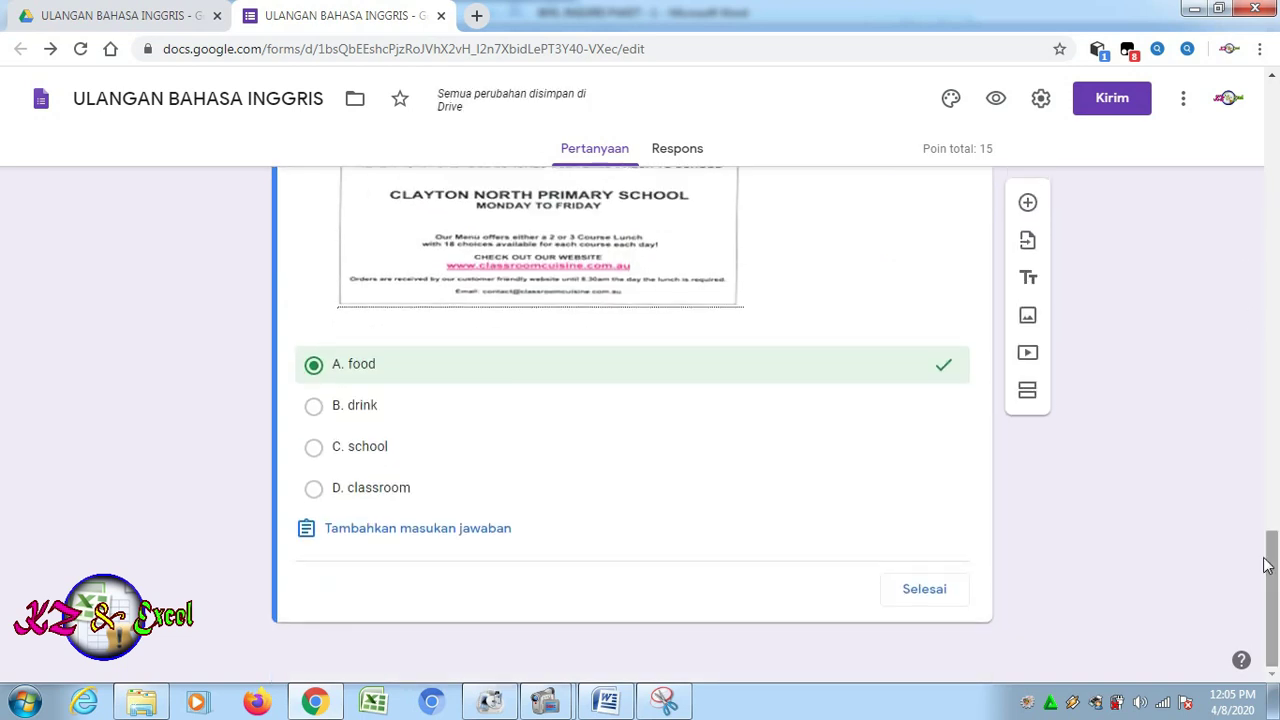
{"action": "left_click", "coordinate": [940, 592]}
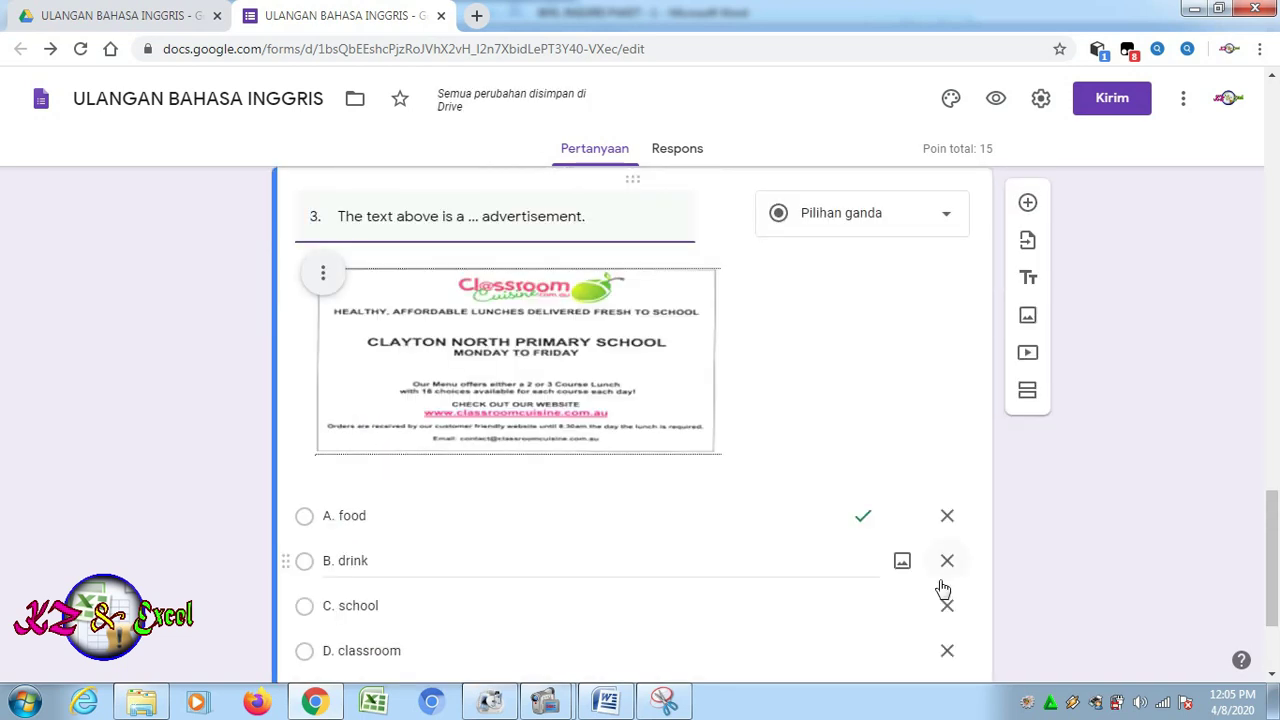
{"action": "left_click_drag", "start_coordinate": [1273, 535], "coordinate": [1272, 84]}
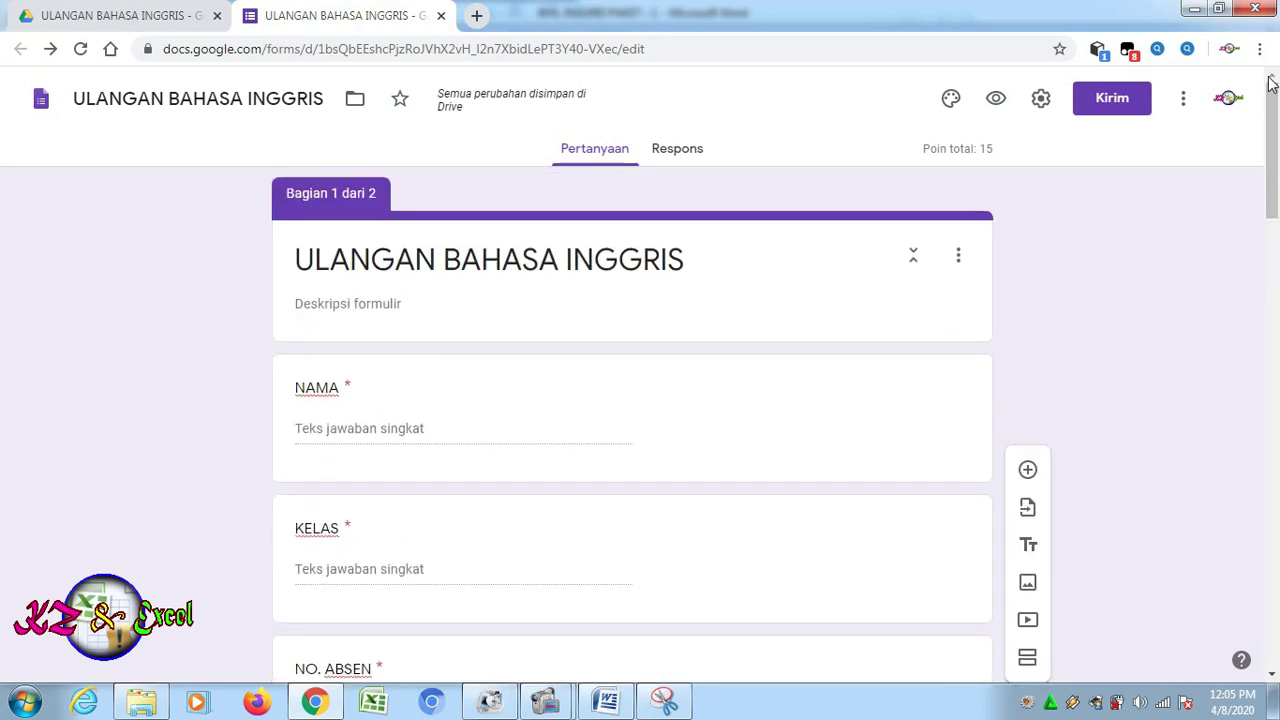
Create the new linked sheet 'ULANGAN BAHASA INGGRIS (Respons)' from the Respons tab, then close it
{"action": "left_click", "coordinate": [677, 150]}
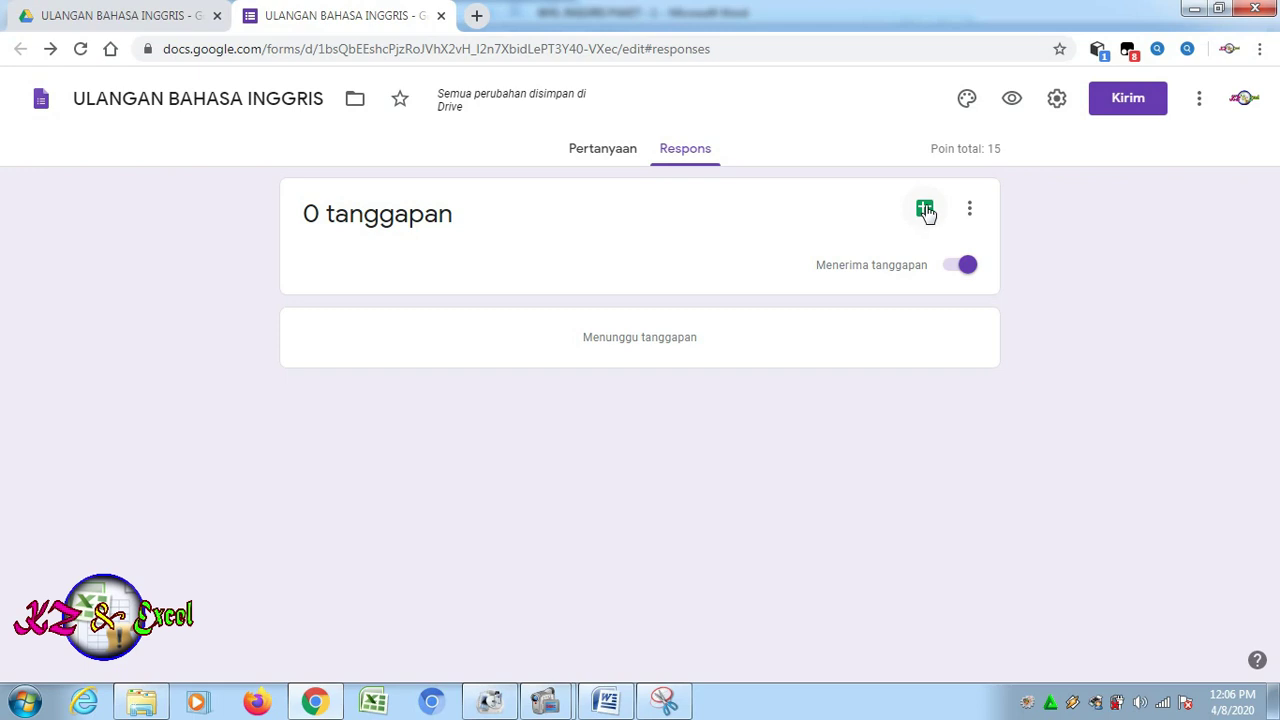
{"action": "left_click", "coordinate": [925, 210]}
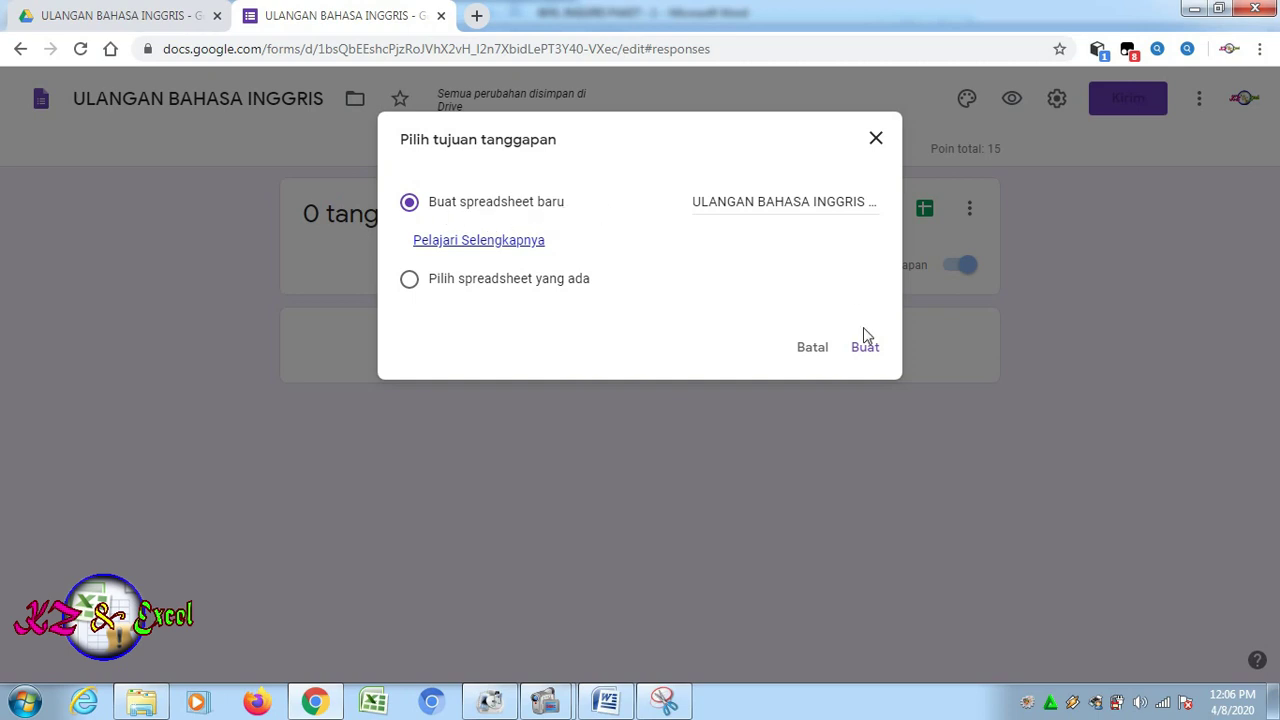
{"action": "left_click", "coordinate": [870, 352]}
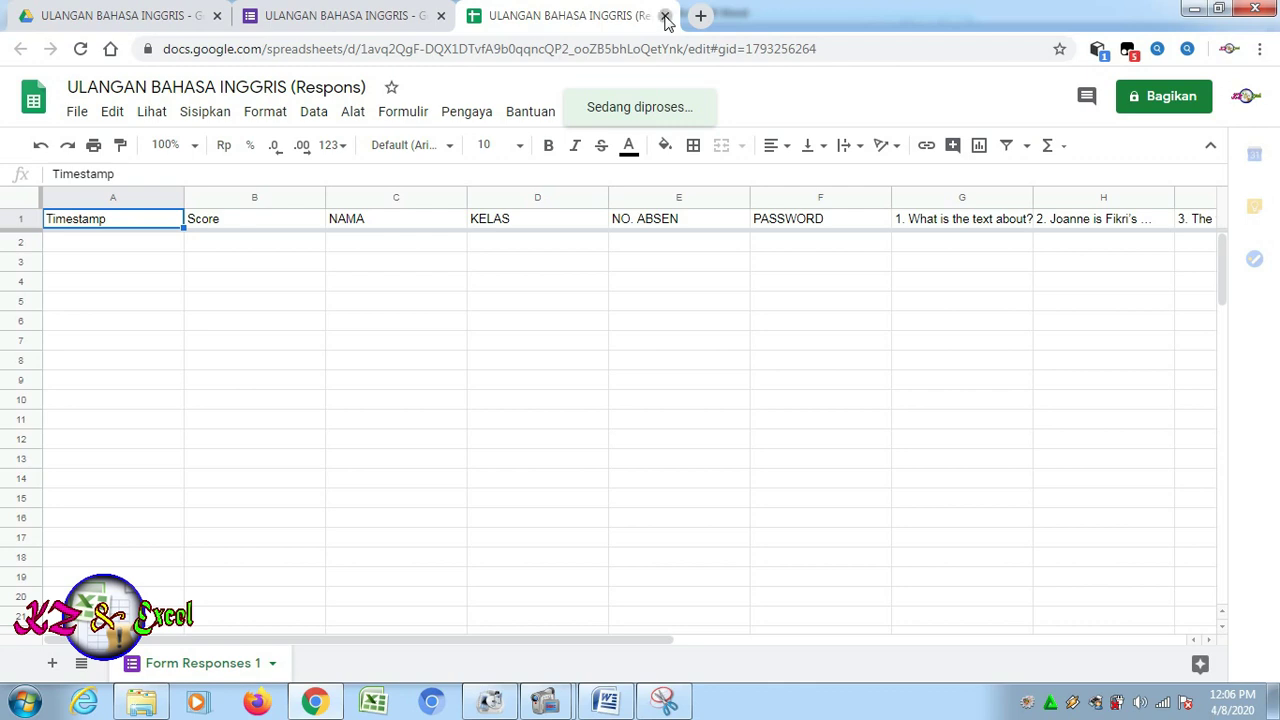
{"action": "left_click", "coordinate": [665, 16]}
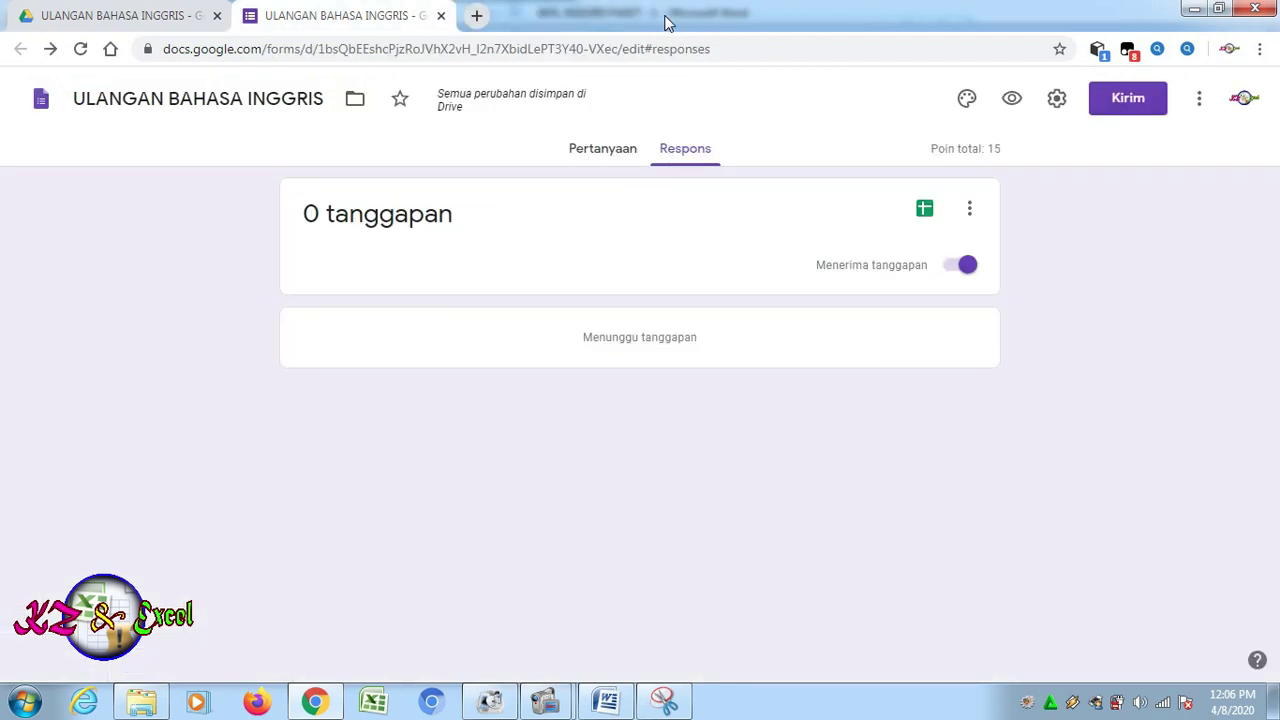
Get the form's shortened forms.gle link from the send dialog and copy it
{"action": "left_click", "coordinate": [600, 152]}
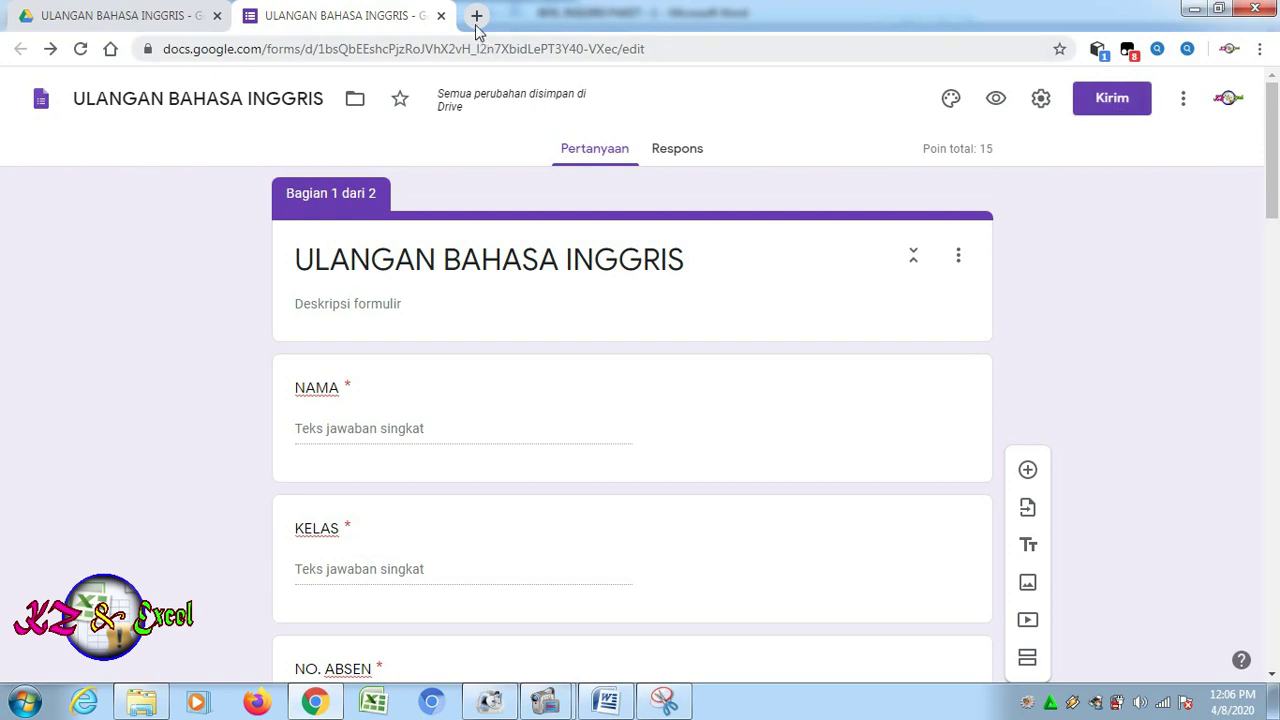
{"action": "left_click", "coordinate": [1118, 117]}
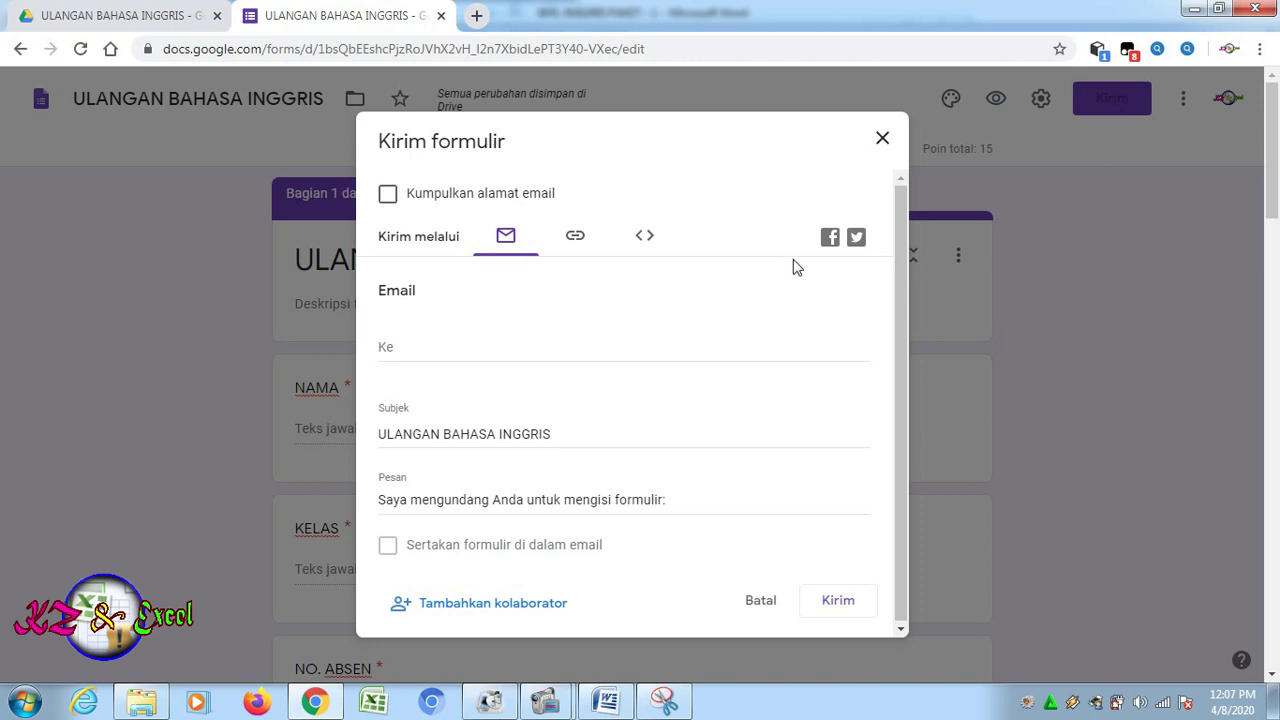
{"action": "left_click", "coordinate": [576, 241]}
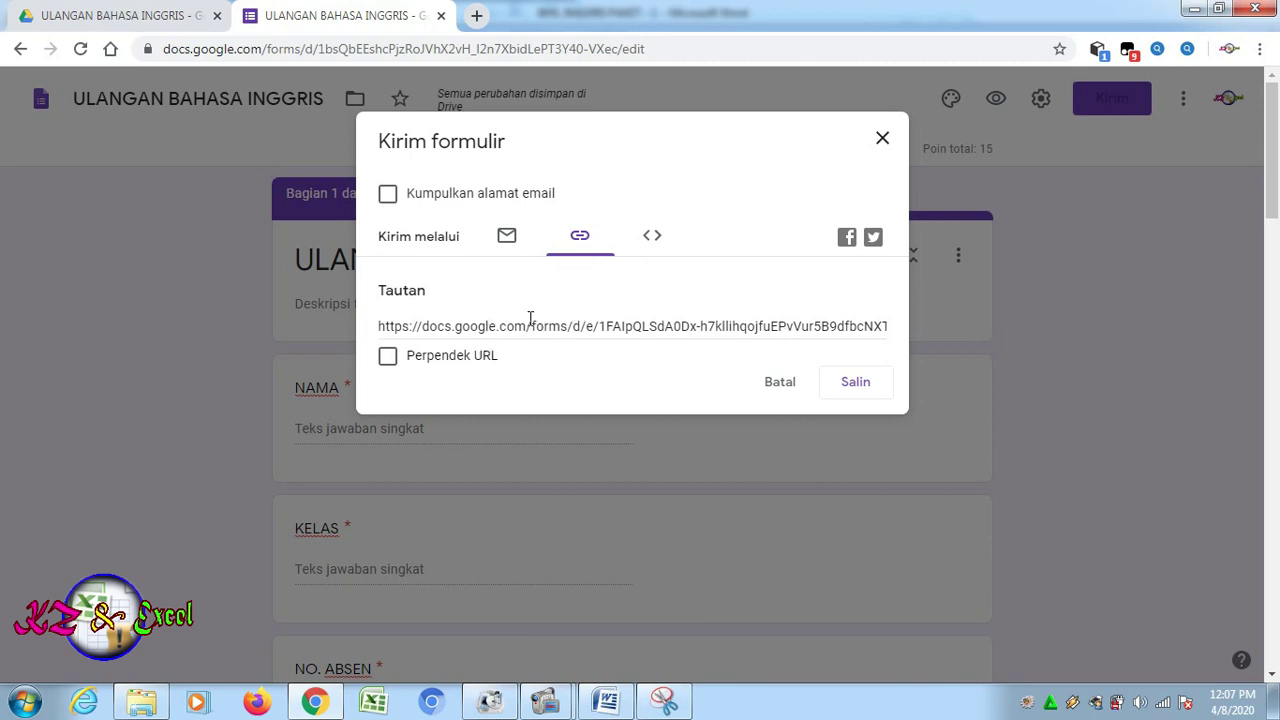
{"action": "left_click", "coordinate": [388, 357]}
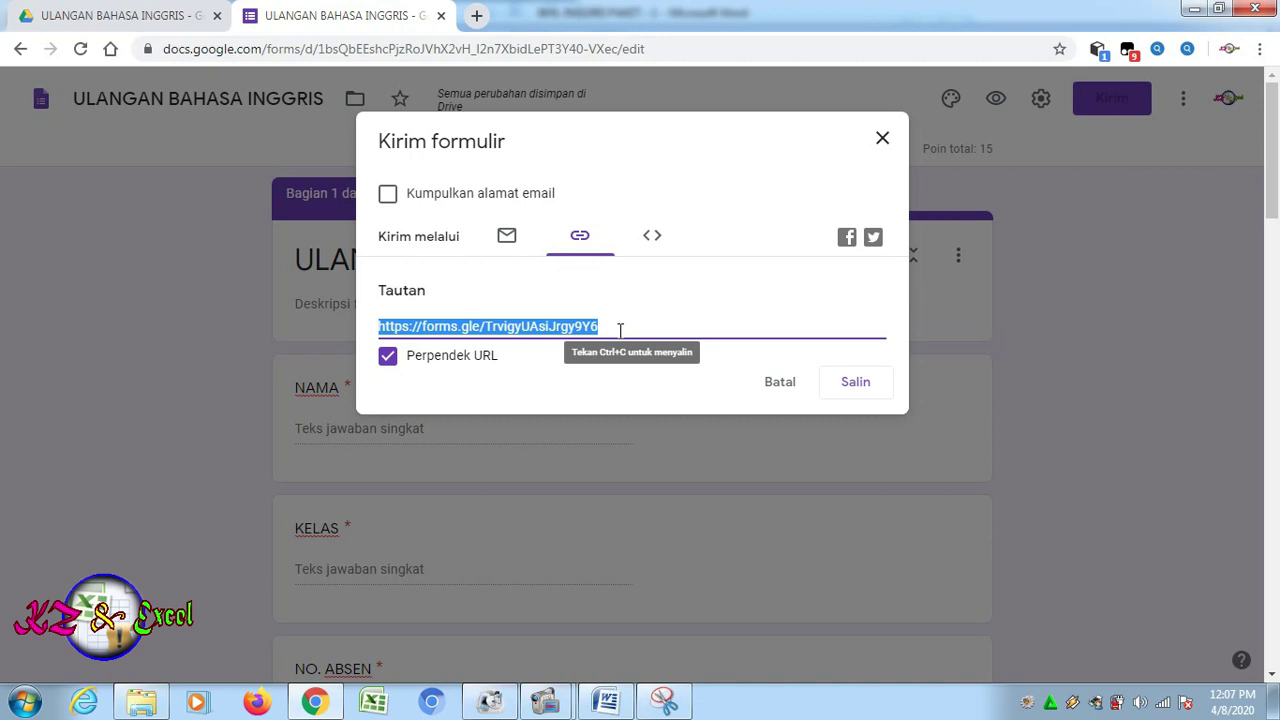
{"action": "left_click", "coordinate": [855, 383]}
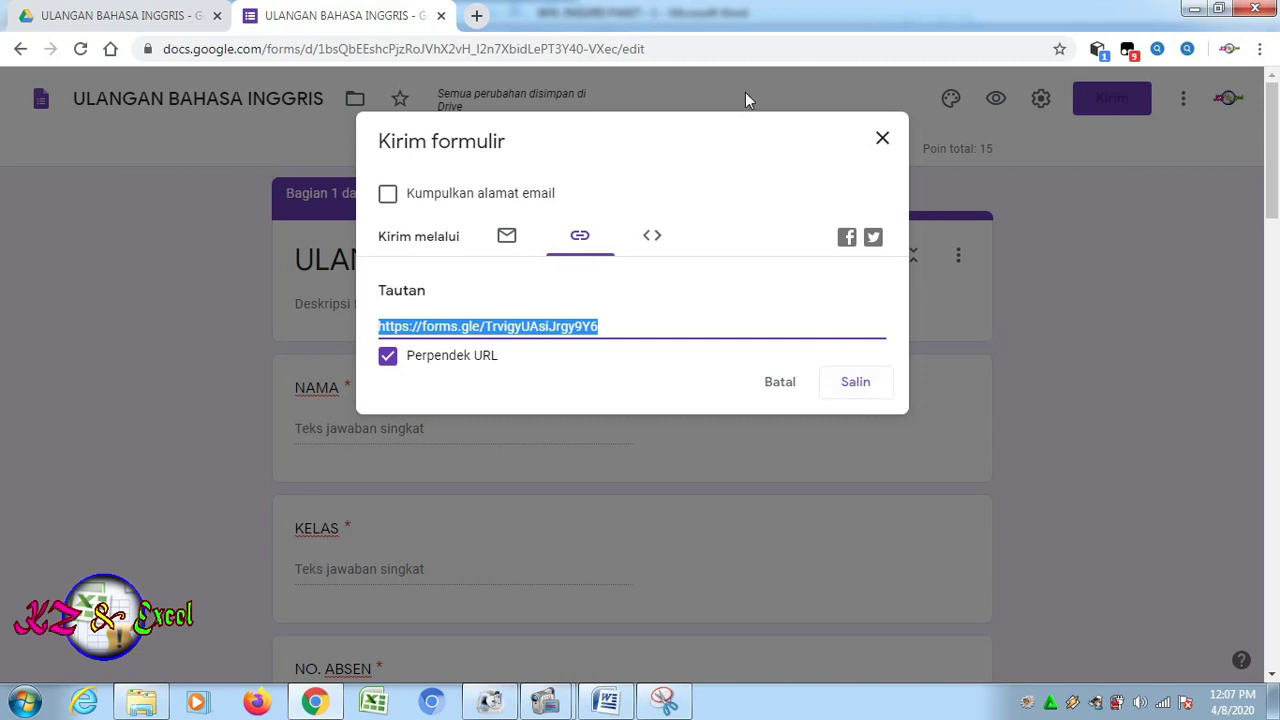
Send the forms.gle link to a WhatsApp Web contact, then open it from the chat
{"action": "left_click", "coordinate": [477, 16]}
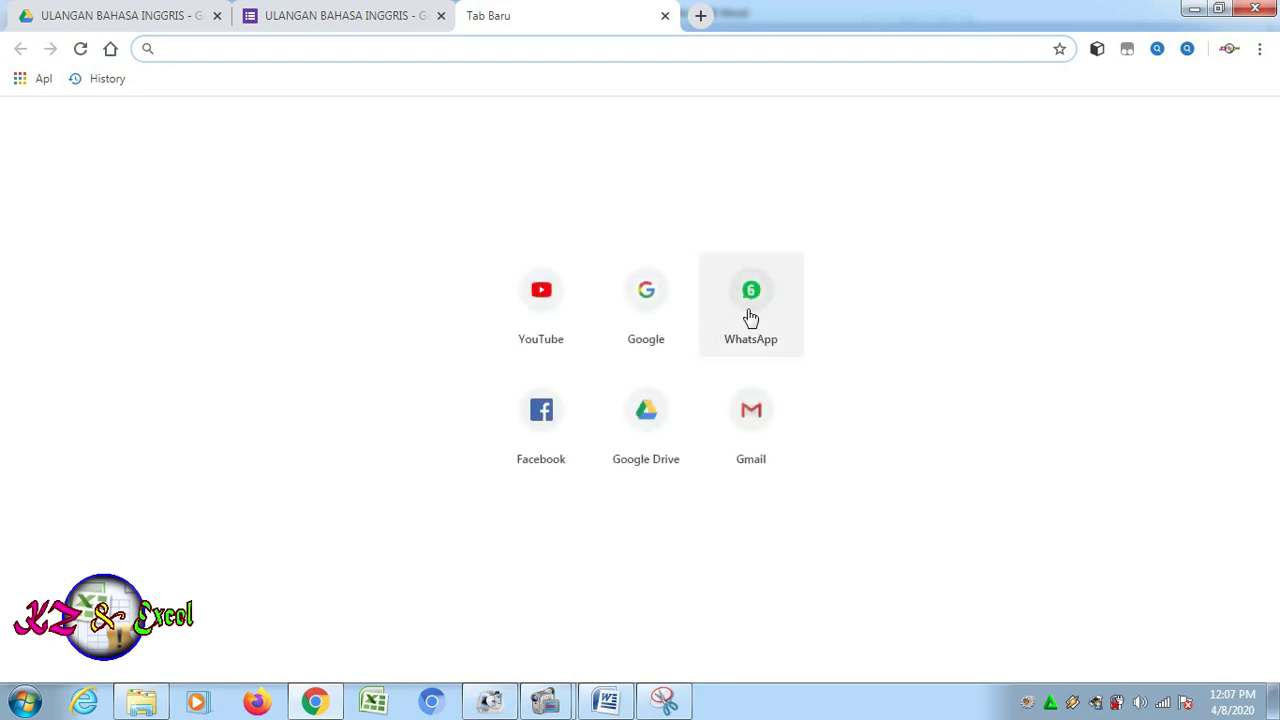
{"action": "left_click", "coordinate": [751, 318]}
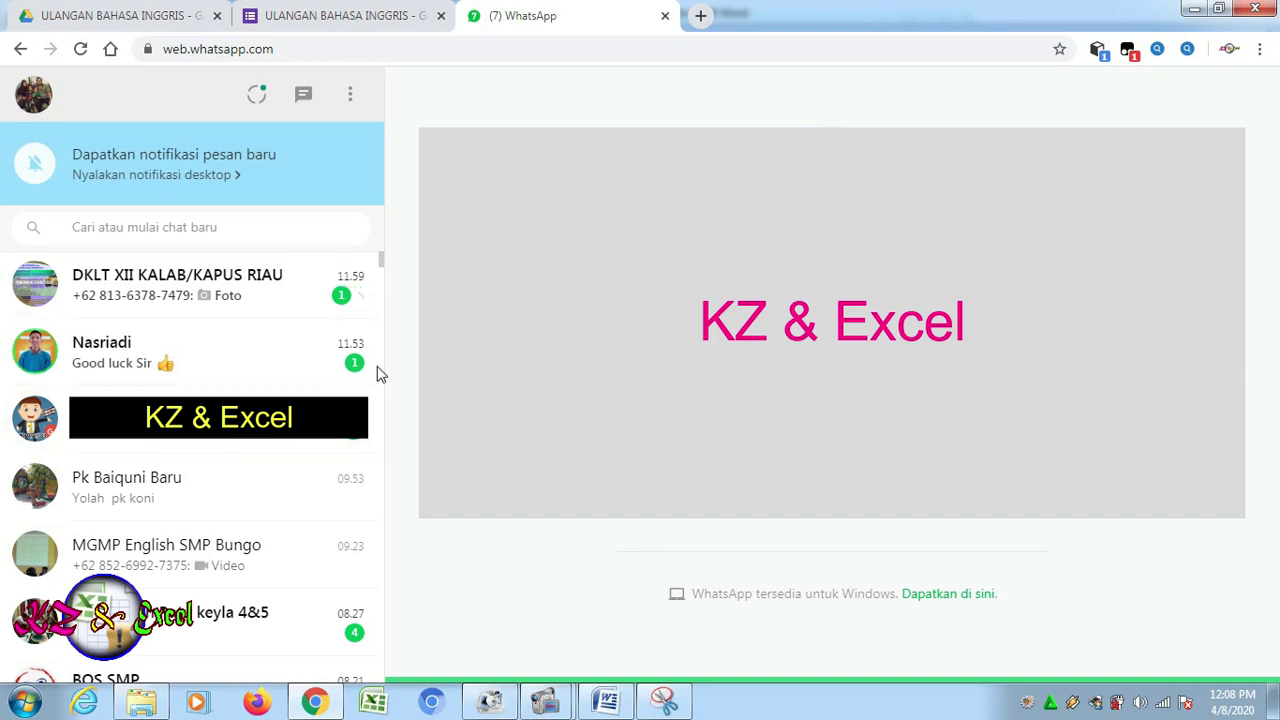
{"action": "left_click", "coordinate": [219, 362]}
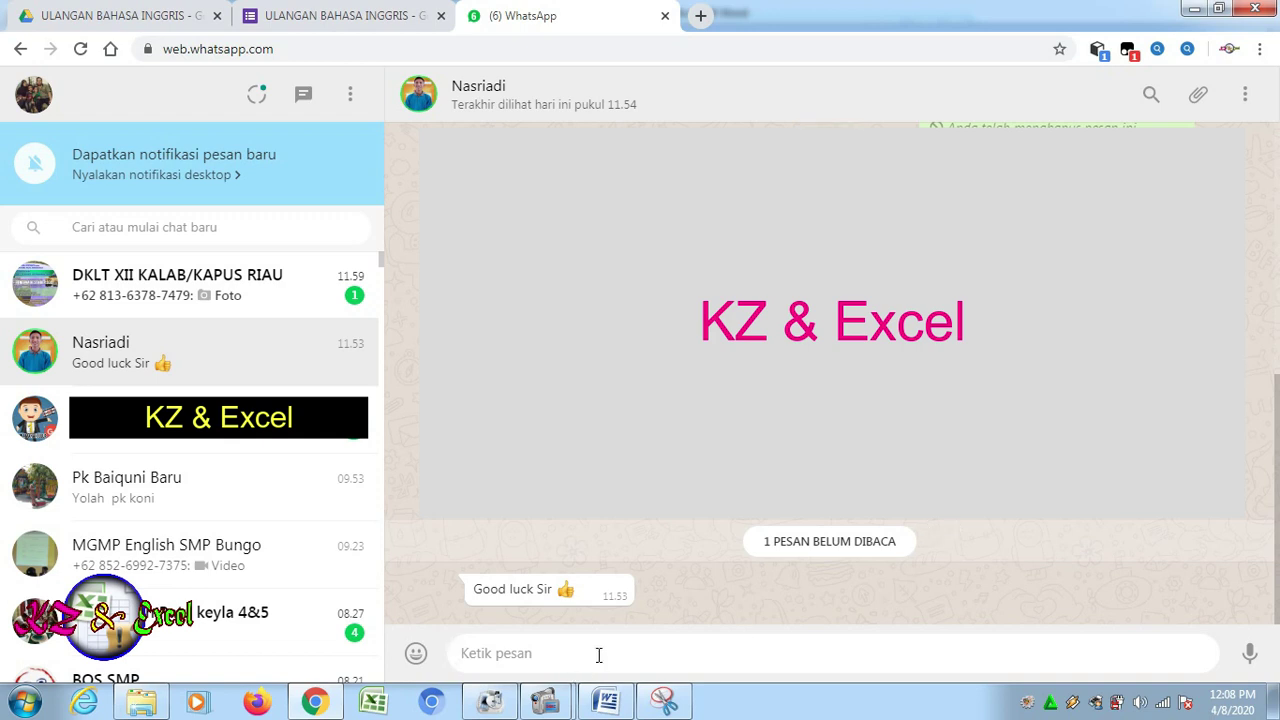
{"action": "type", "text": "https://forms.gle/TrvigyUAsiJrgy9Y6"}
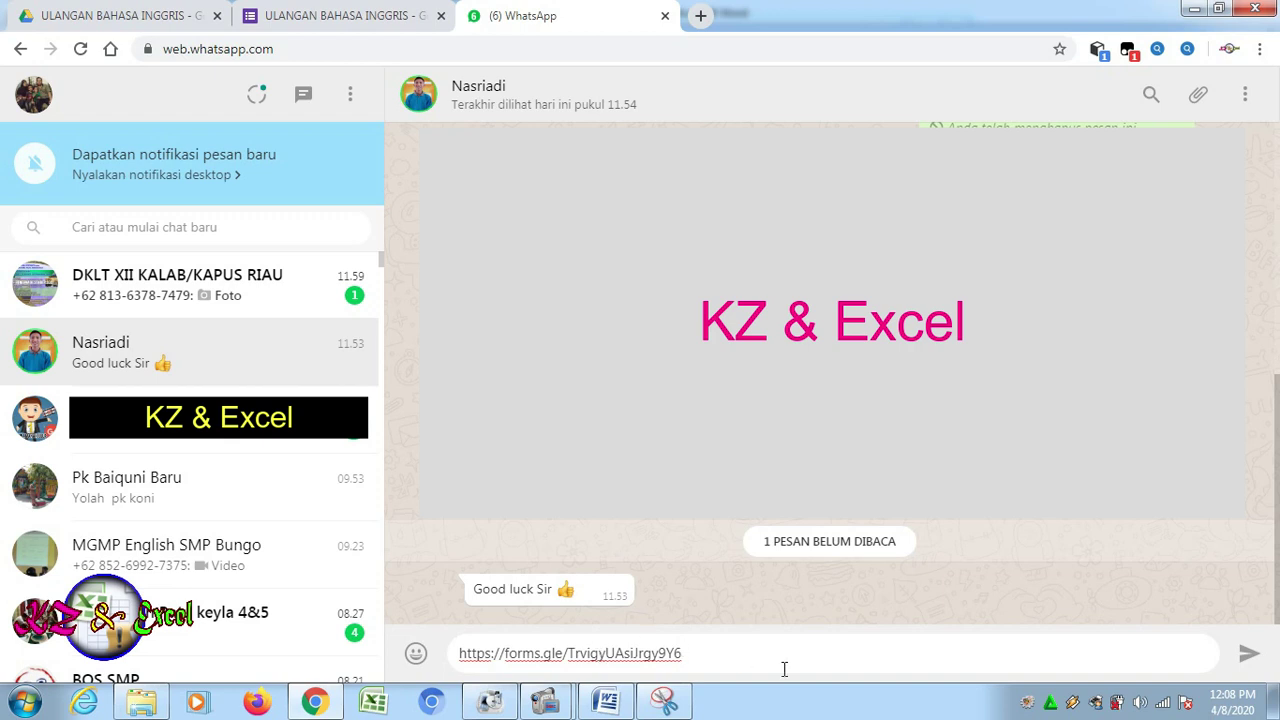
{"action": "left_click", "coordinate": [1249, 653]}
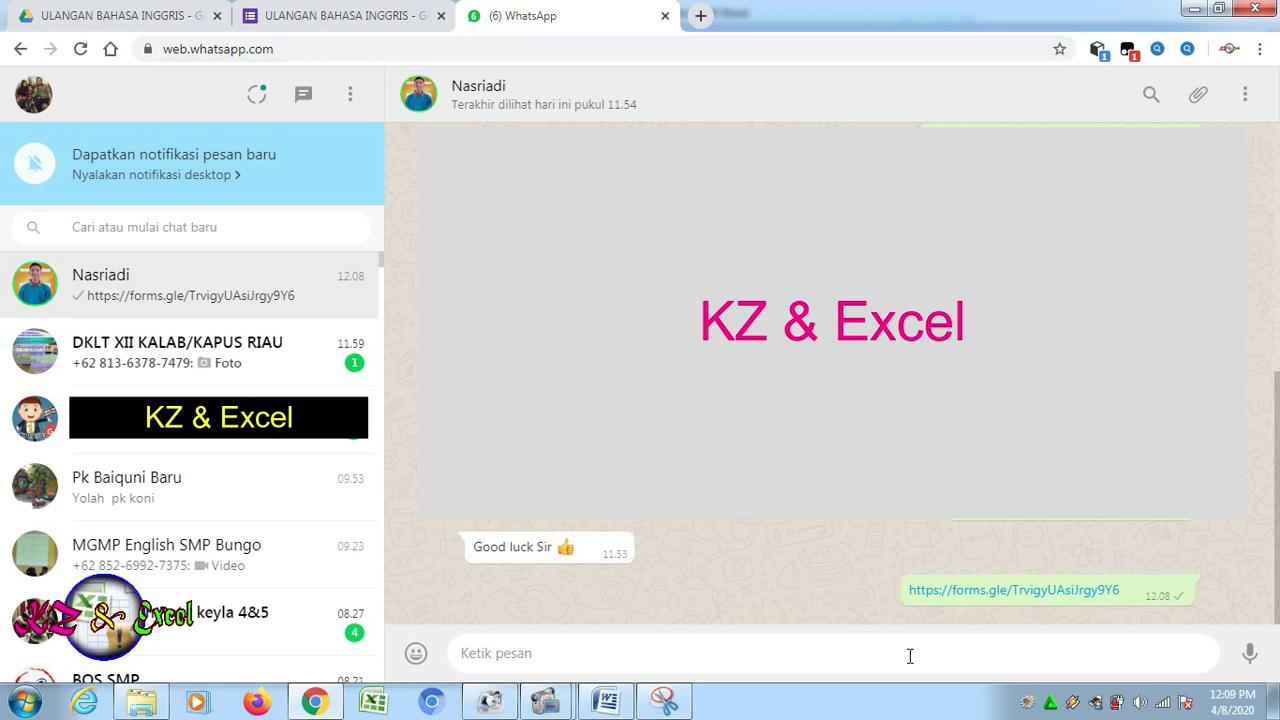
{"action": "left_click", "coordinate": [990, 601]}
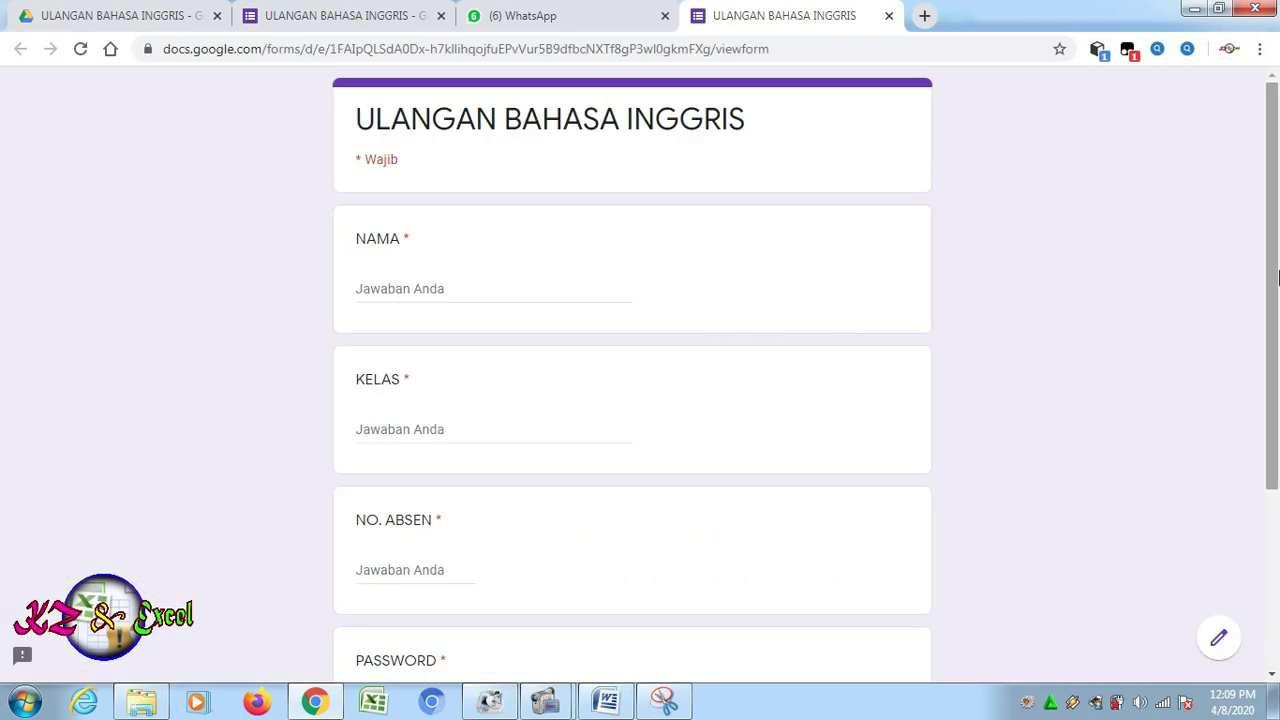
Enter the student's name, class IX and absence number 12
{"action": "mouse_move", "coordinate": [1272, 293]}
{"action": "left_mouse_down"}
{"action": "mouse_move", "coordinate": [1276, 510]}
{"action": "mouse_move", "coordinate": [1275, 290]}
{"action": "left_mouse_up"}
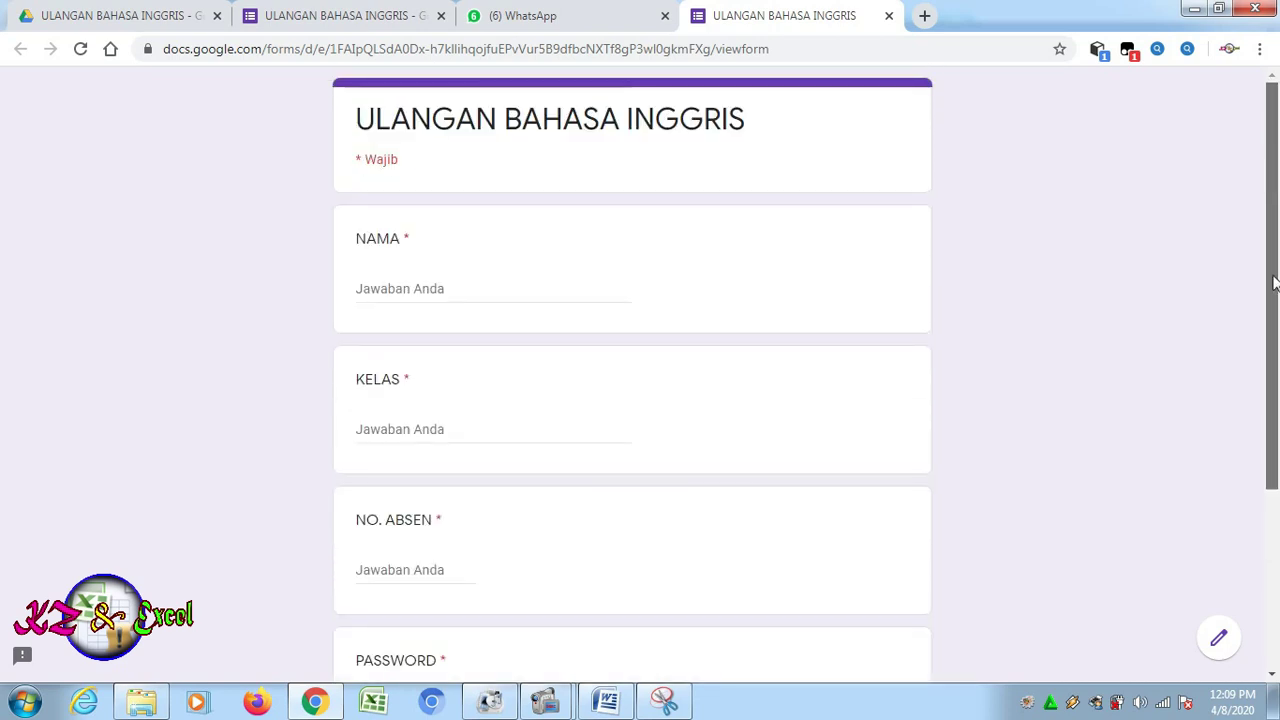
{"action": "left_click", "coordinate": [489, 288]}
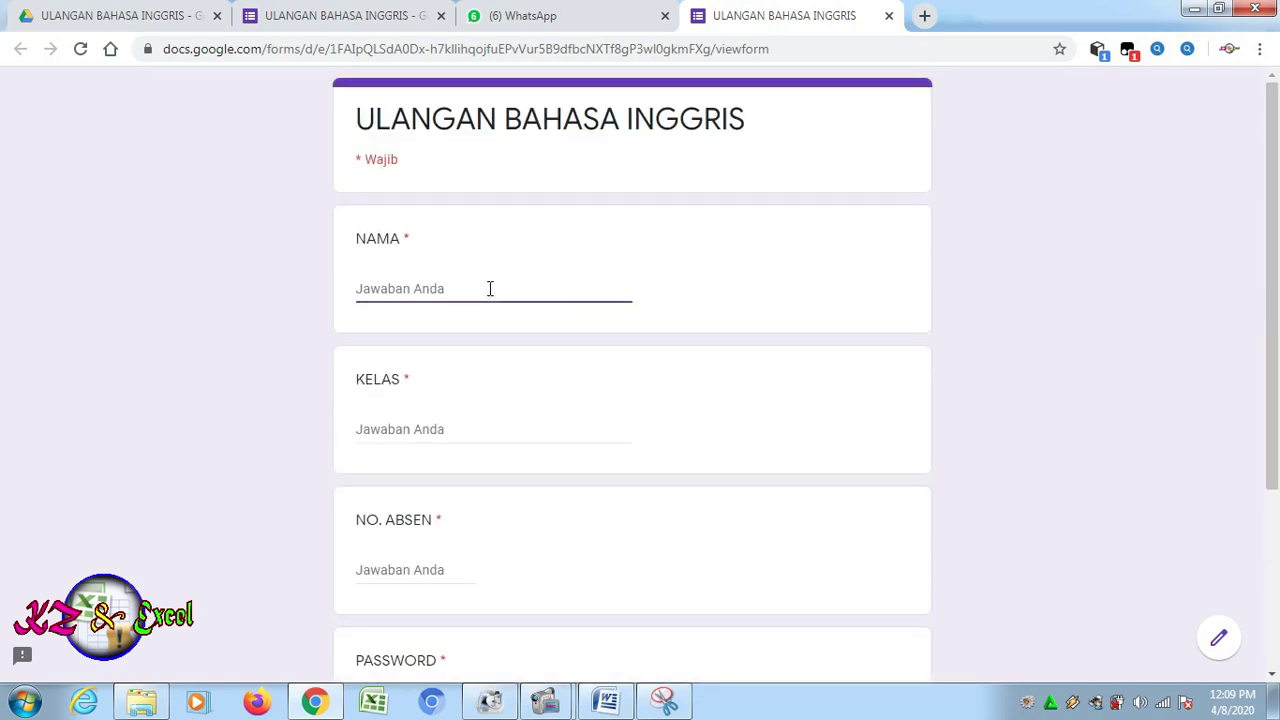
{"action": "type", "text": "NASRIDE"}
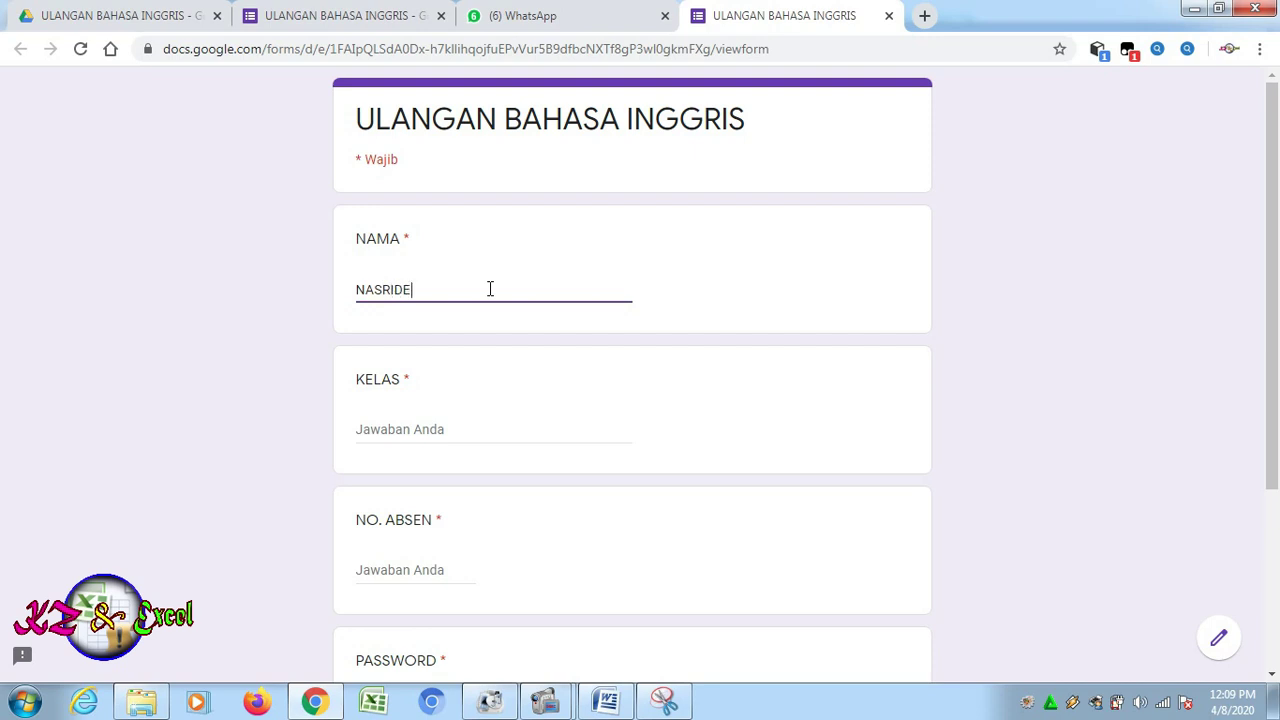
{"action": "key", "text": "BackSpace"}
{"action": "type", "text": "IPENTA"}
{"action": "left_click", "coordinate": [416, 437]}
{"action": "type", "text": "IX"}
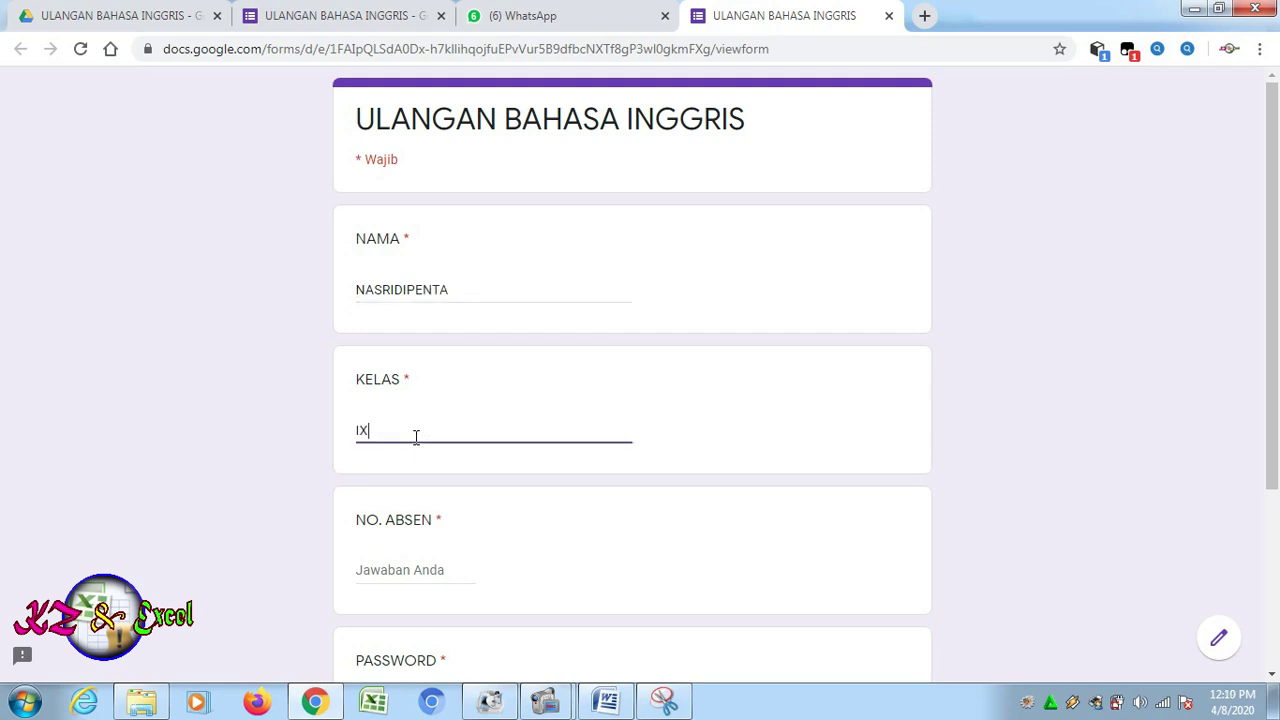
{"action": "left_click", "coordinate": [382, 570]}
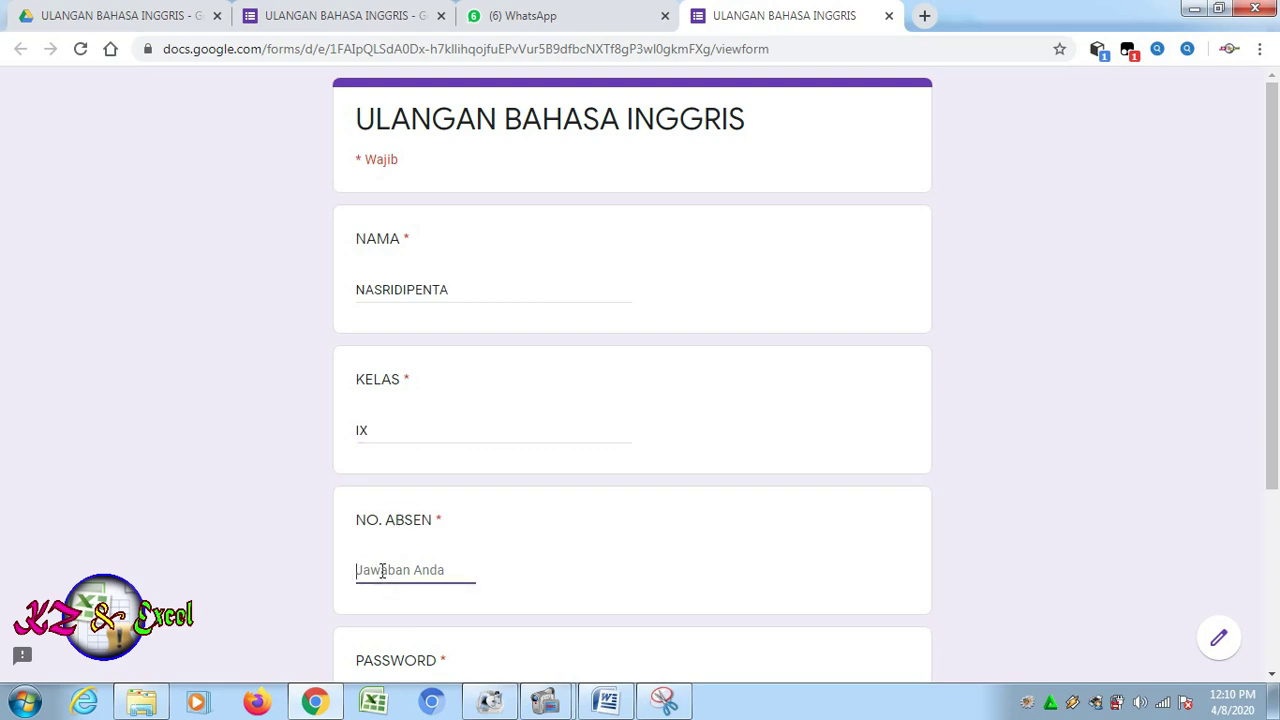
{"action": "type", "text": "12"}
Enter the quiz password, correct it after it is rejected, and continue to the questions
{"action": "scroll", "coordinate": [1277, 588], "scroll_direction": "down", "scroll_amount": 1}
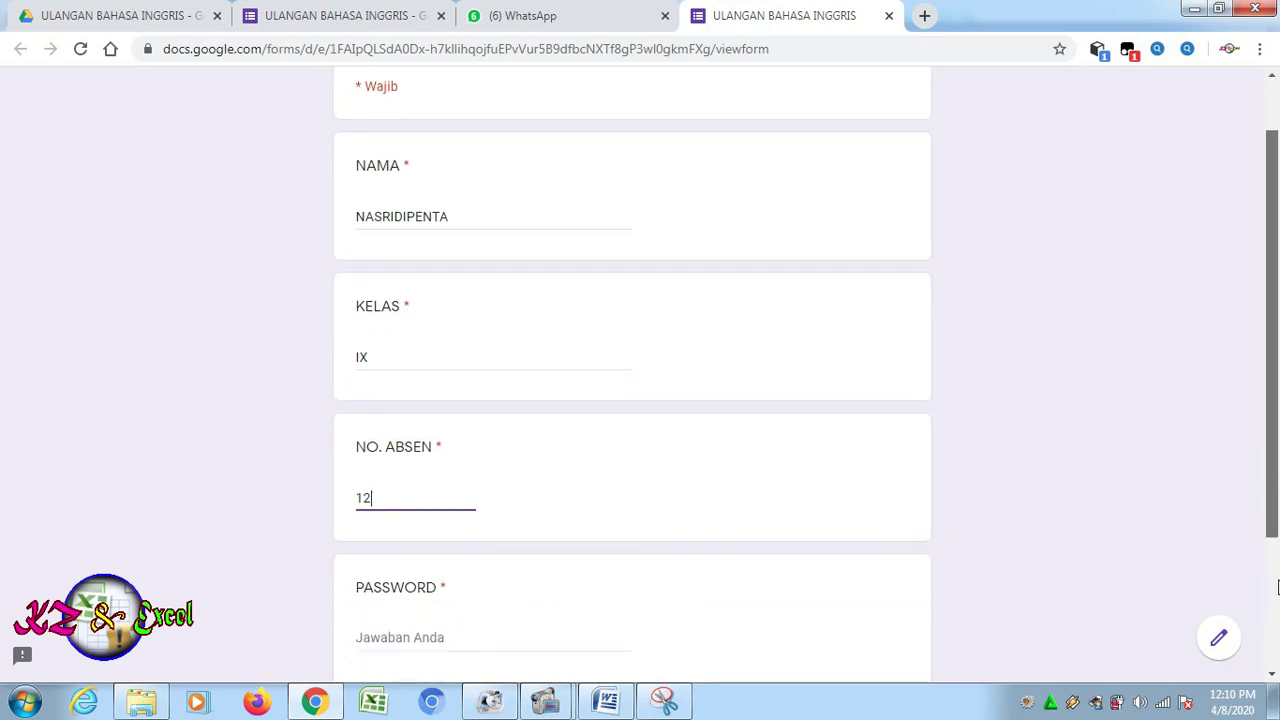
{"action": "scroll", "coordinate": [1277, 588], "scroll_direction": "down", "scroll_amount": 3}
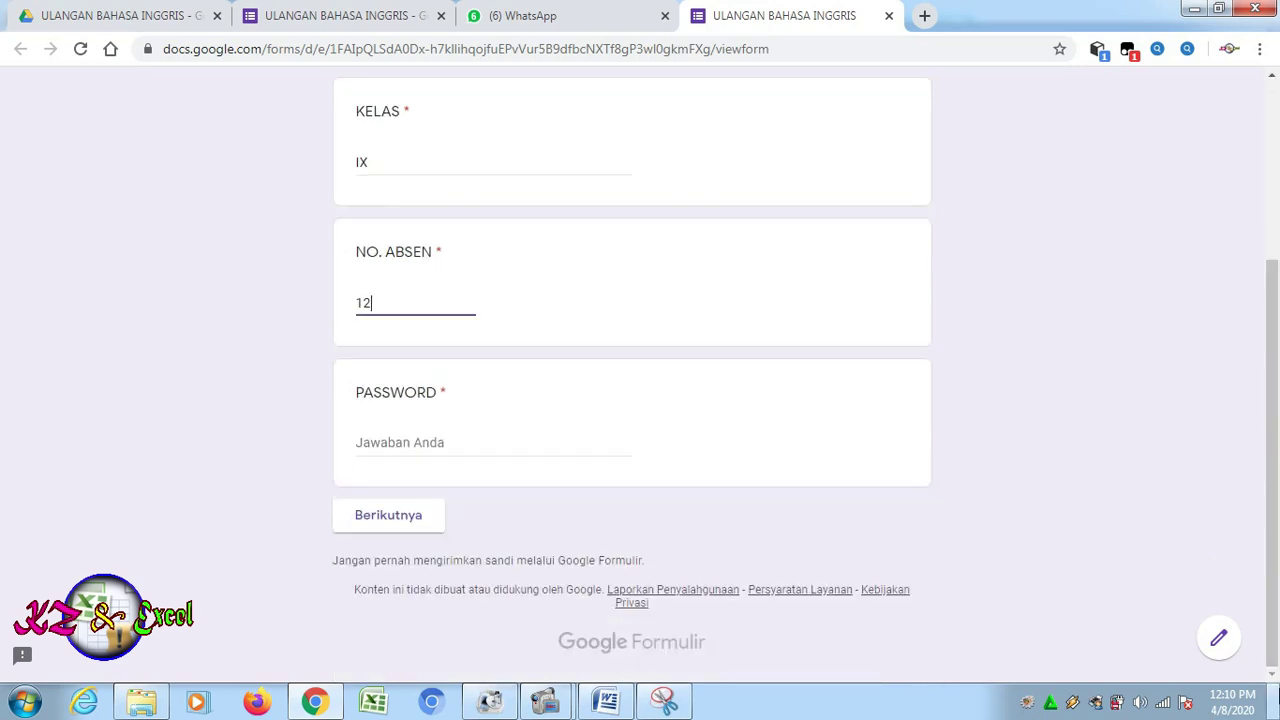
{"action": "left_click", "coordinate": [393, 447]}
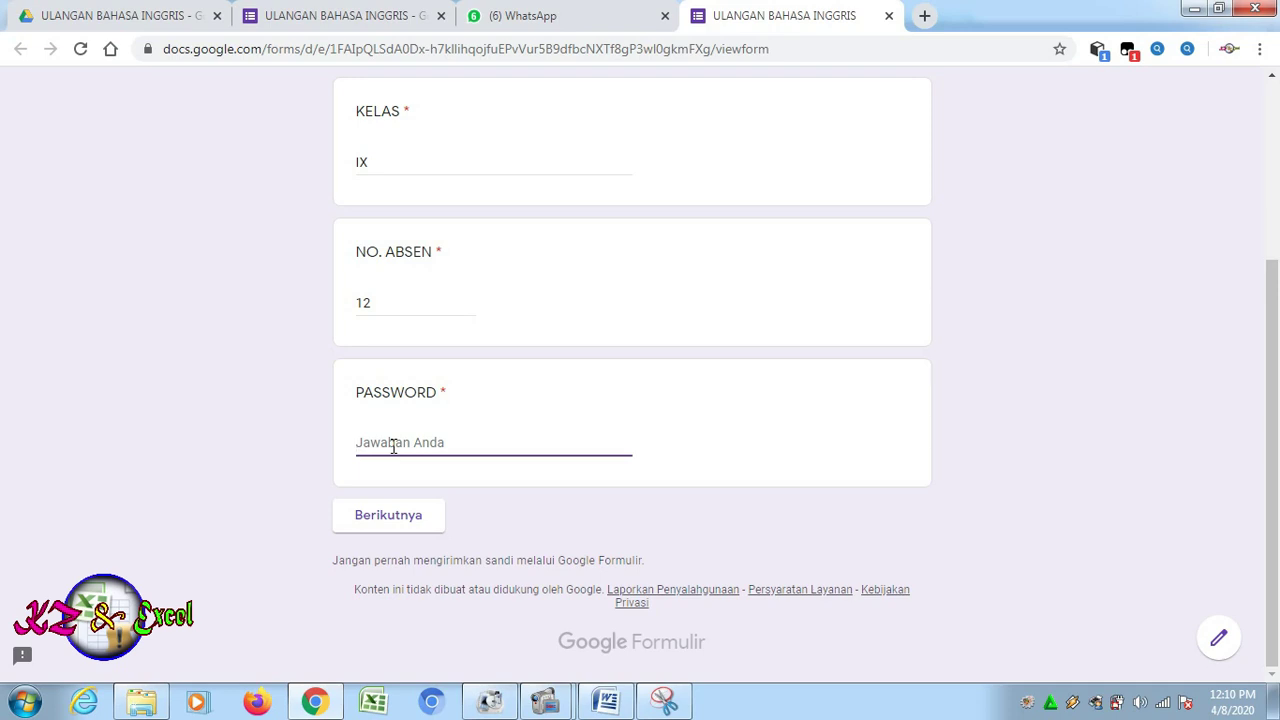
{"action": "left_click", "coordinate": [405, 527]}
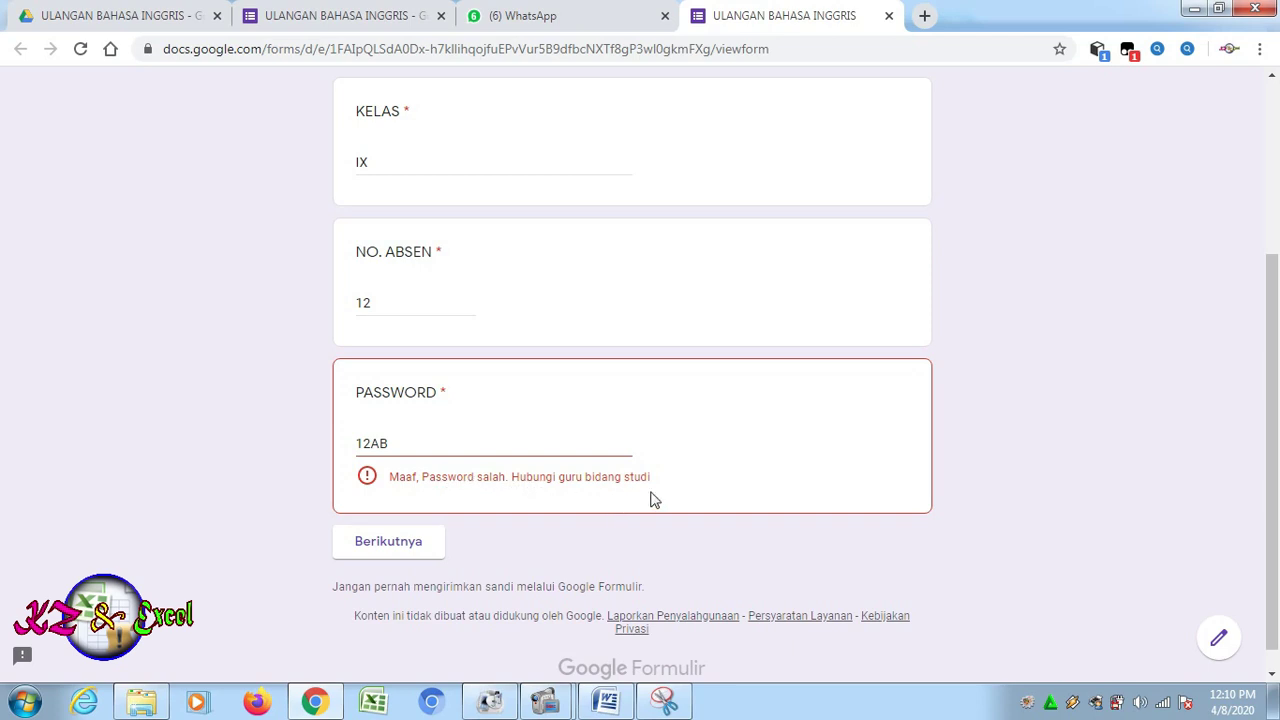
{"action": "left_click", "coordinate": [435, 446]}
{"action": "key", "text": "BackSpace"}
{"action": "key", "text": "BackSpace"}
{"action": "key", "text": "BackSpace"}
{"action": "key", "text": "BackSpace"}
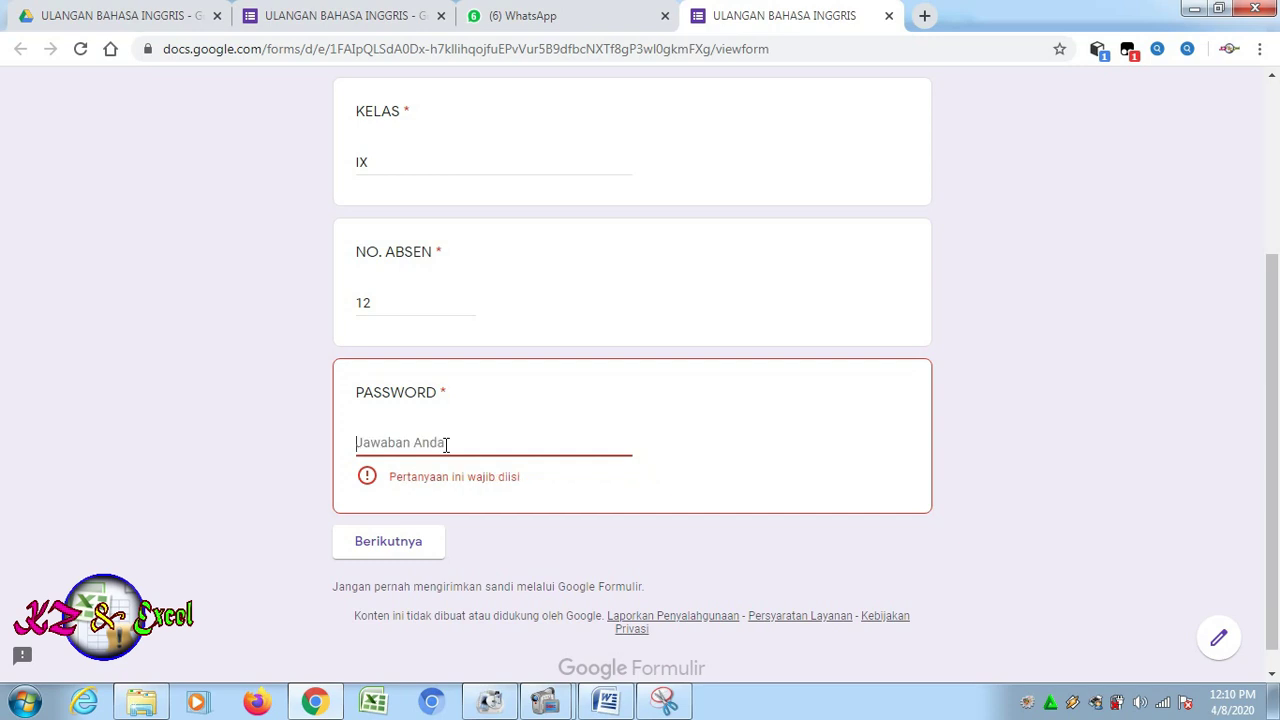
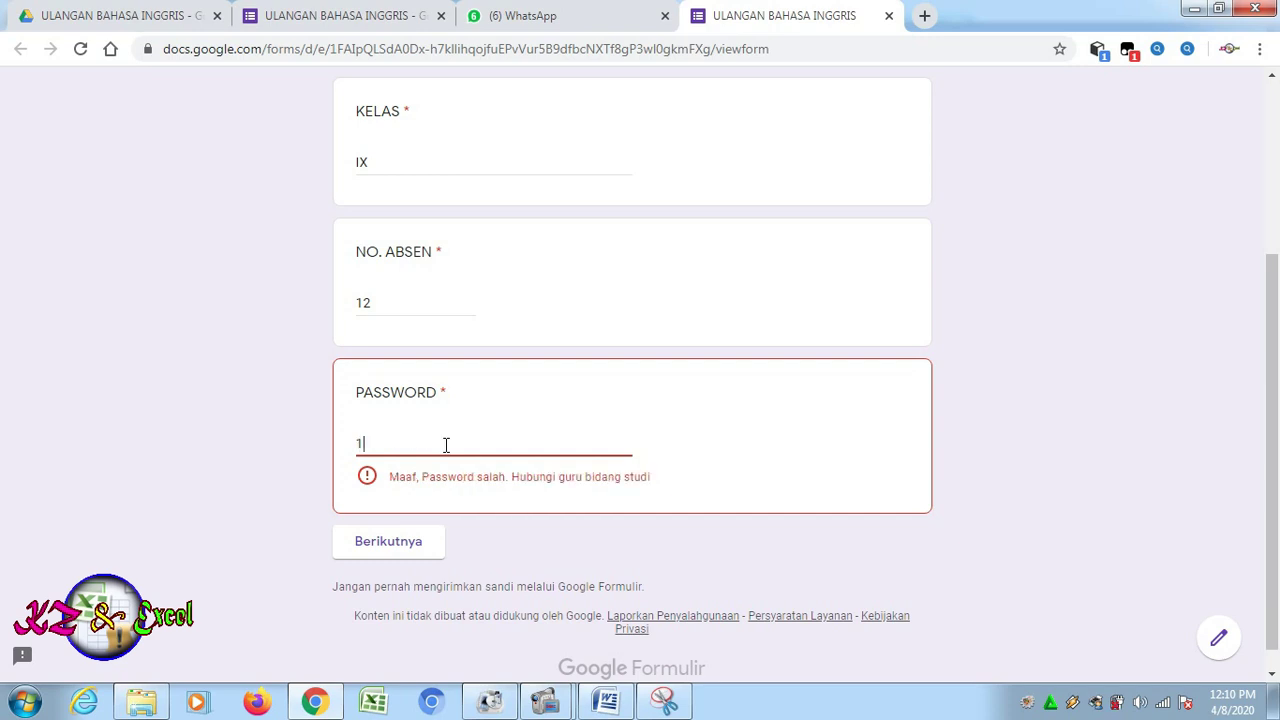
{"action": "left_click", "coordinate": [392, 524]}
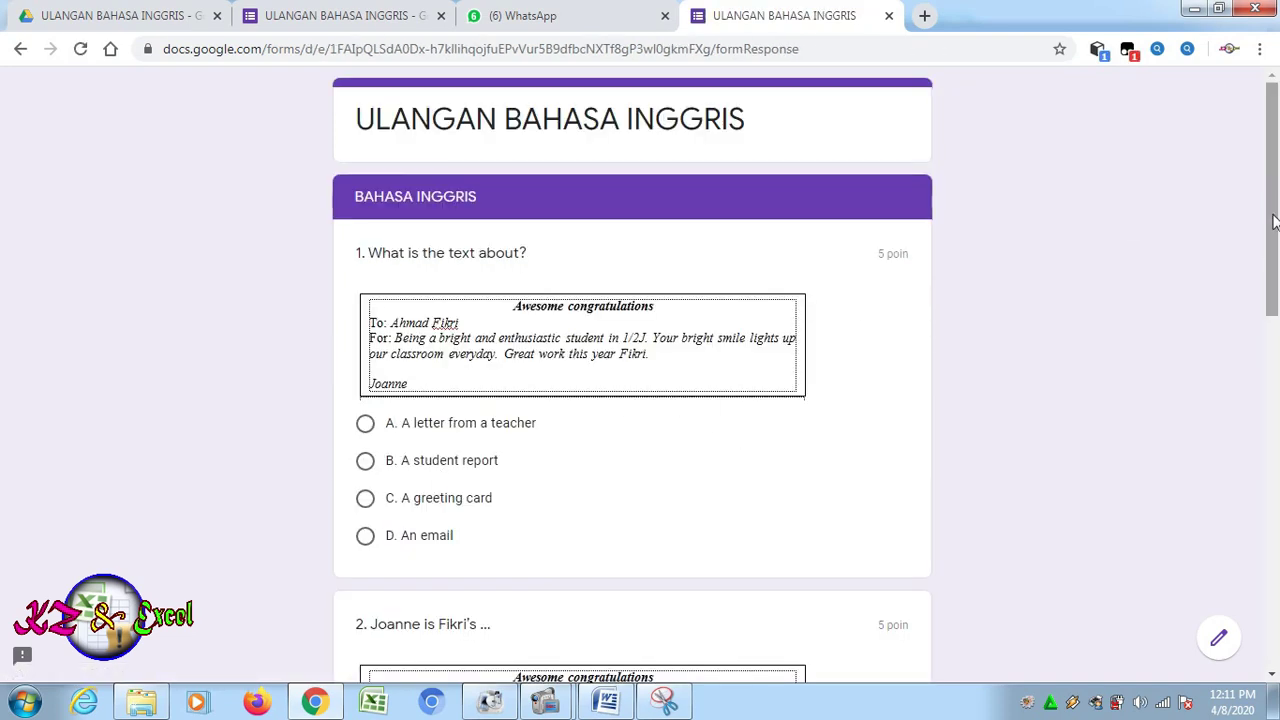
Answer C. A greeting card, B. friend. and A. food for questions 1-3, then submit
{"action": "mouse_move", "coordinate": [1276, 222]}
{"action": "left_mouse_down"}
{"action": "mouse_move", "coordinate": [1274, 568]}
{"action": "mouse_move", "coordinate": [1277, 215]}
{"action": "left_mouse_up"}
{"action": "left_click", "coordinate": [366, 500]}
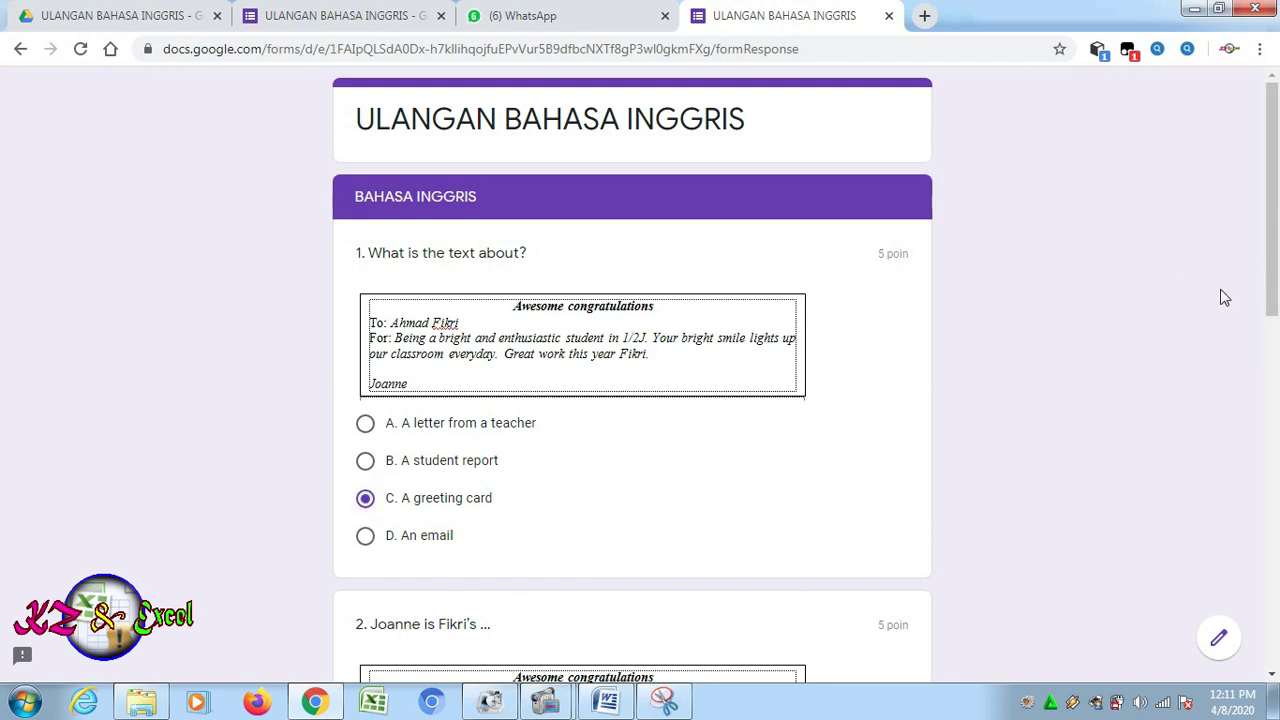
{"action": "scroll", "coordinate": [1270, 300], "scroll_direction": "down", "scroll_amount": 4}
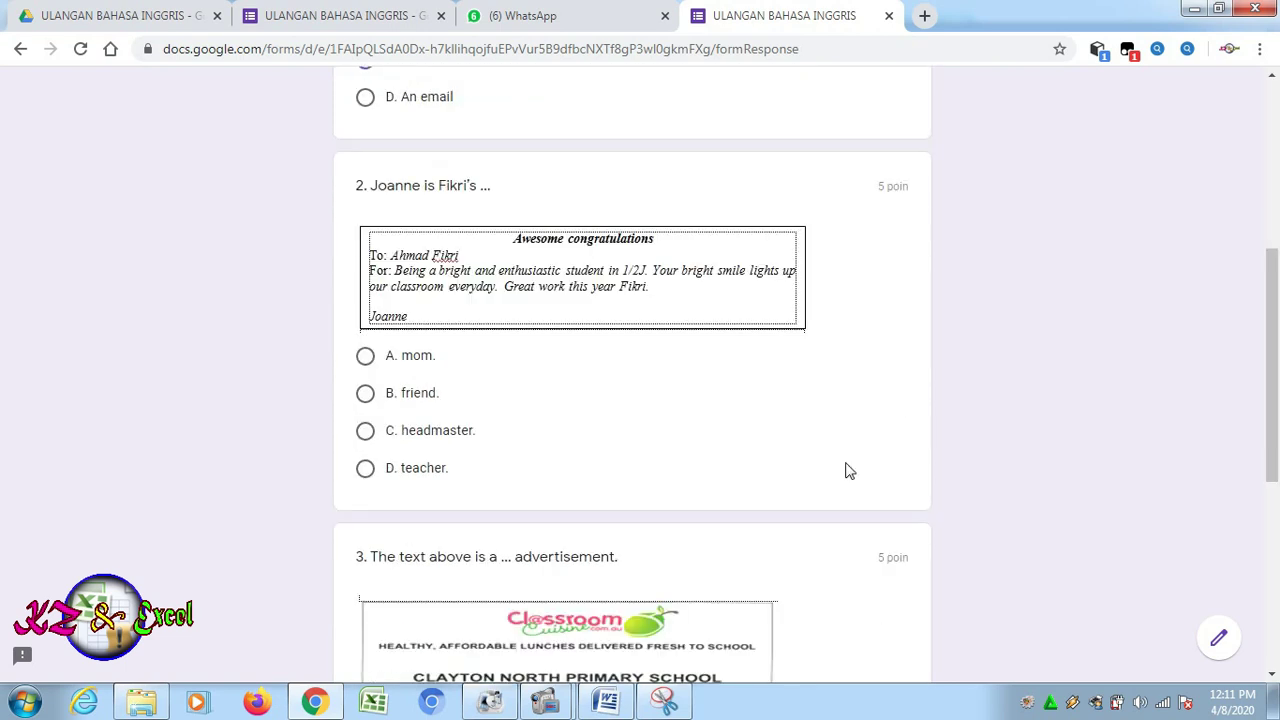
{"action": "left_click", "coordinate": [367, 396]}
{"action": "left_click_drag", "start_coordinate": [1265, 398], "coordinate": [1265, 562]}
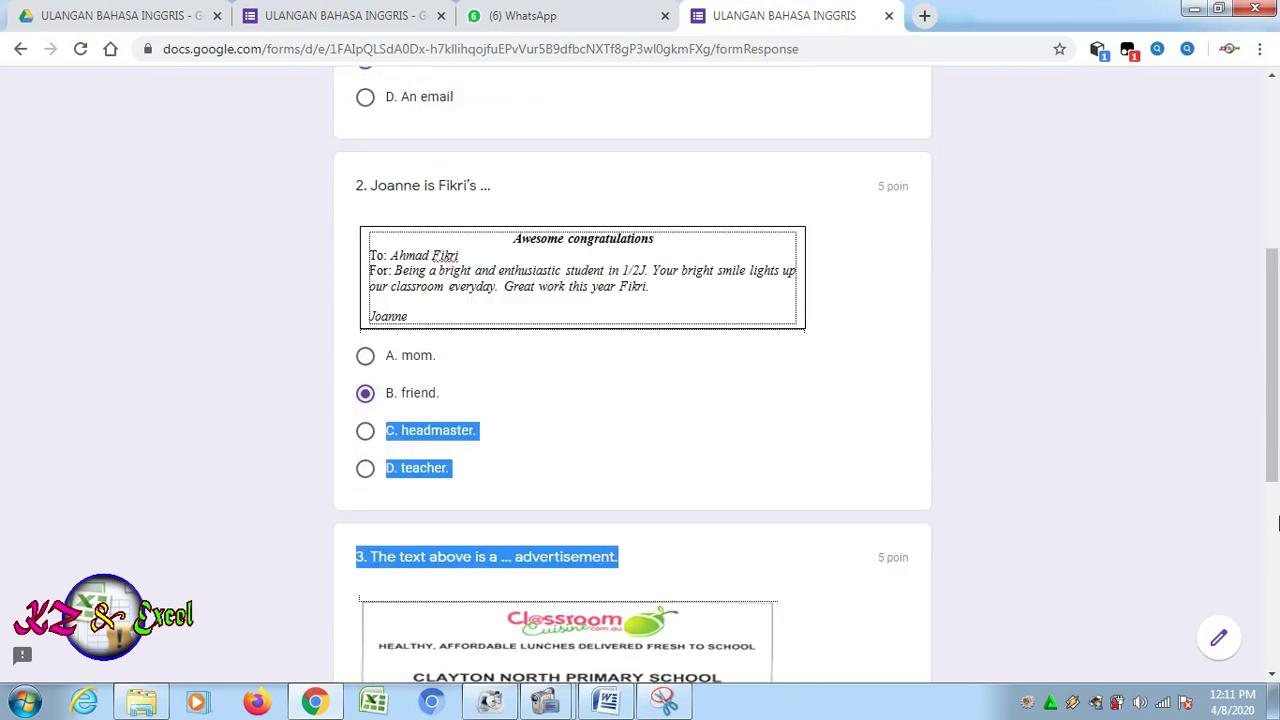
{"action": "left_click_drag", "start_coordinate": [1272, 480], "coordinate": [1272, 648]}
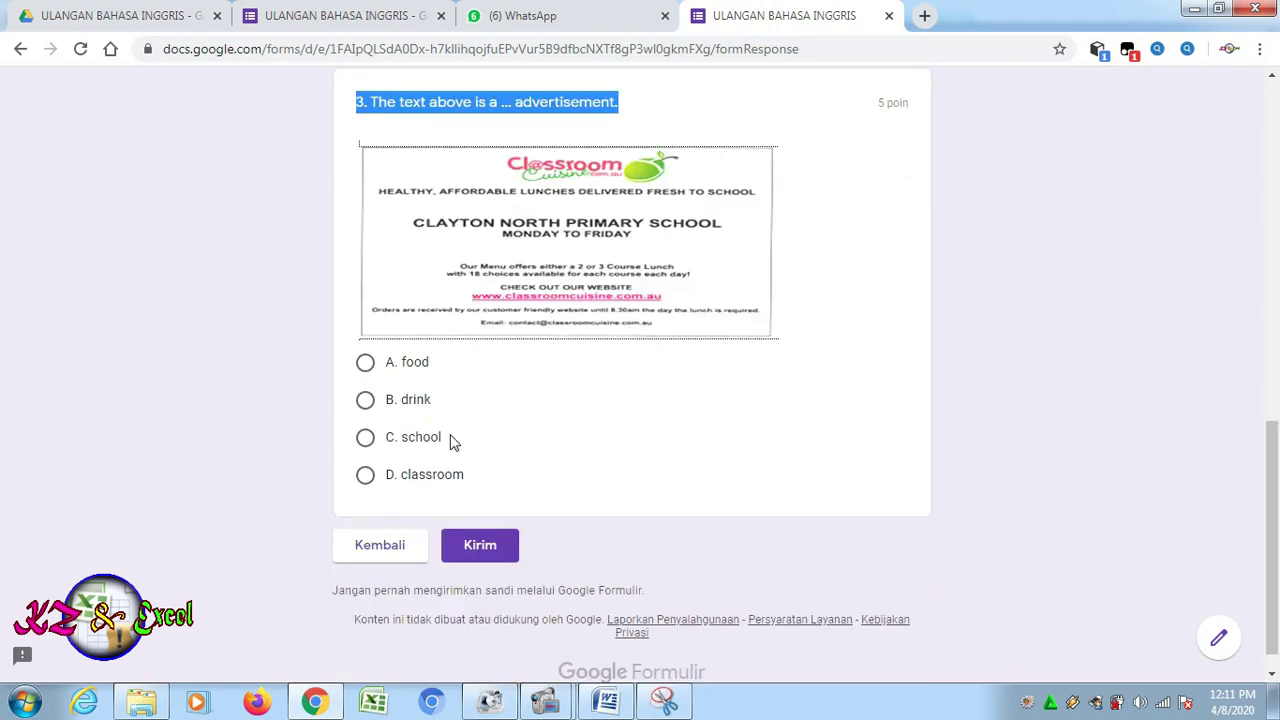
{"action": "left_click", "coordinate": [366, 364]}
{"action": "left_click", "coordinate": [505, 557]}
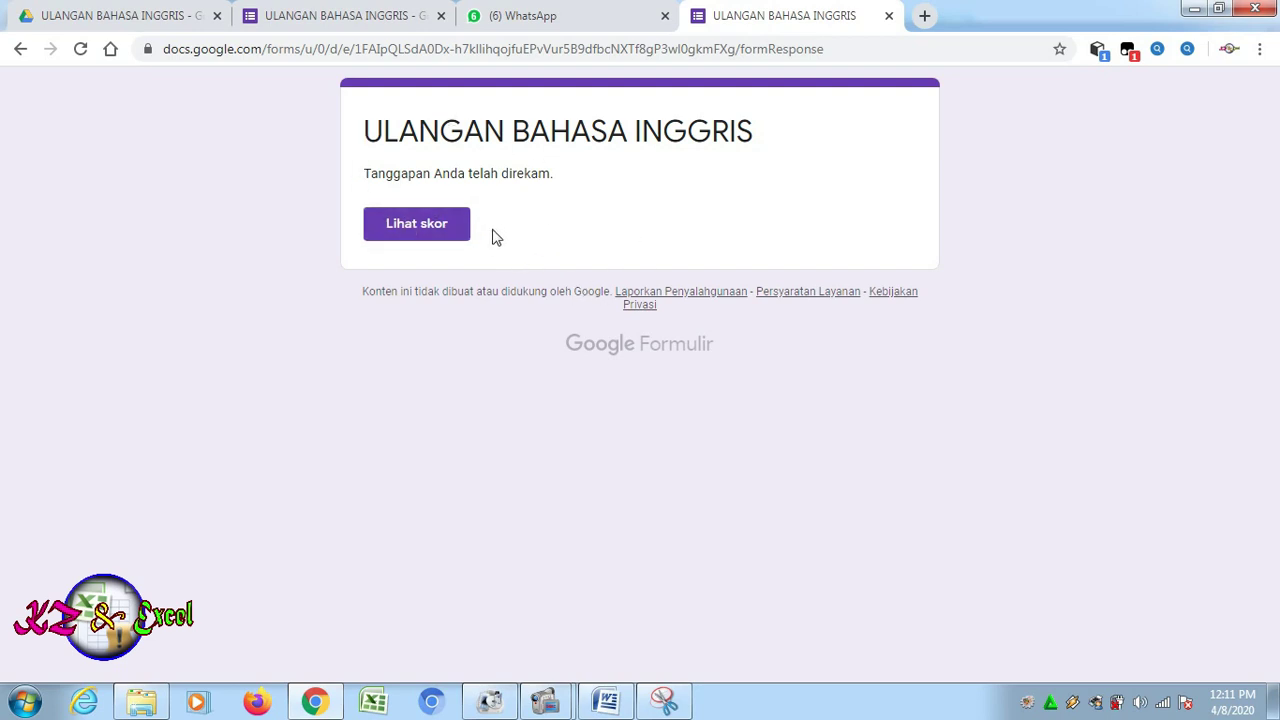
Open the score view and scroll through the graded answers totalling 10/15
{"action": "left_click", "coordinate": [424, 229]}
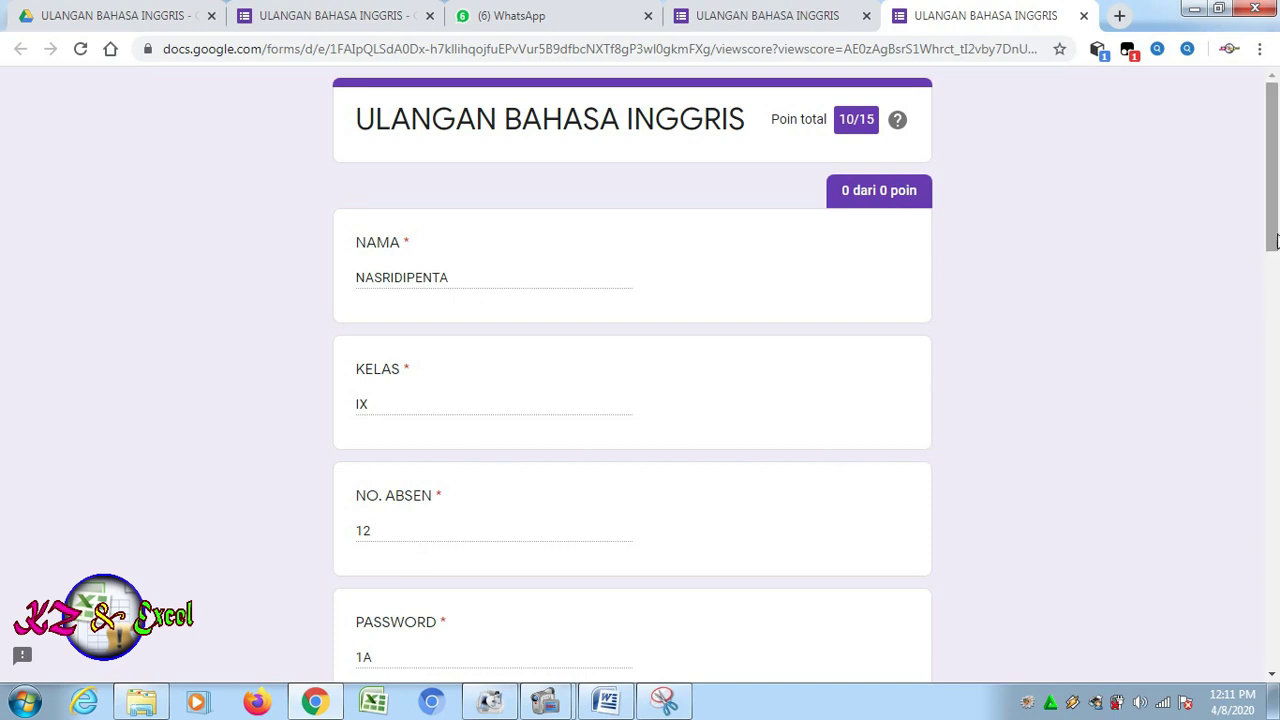
{"action": "left_click_drag", "start_coordinate": [1276, 240], "coordinate": [1276, 405]}
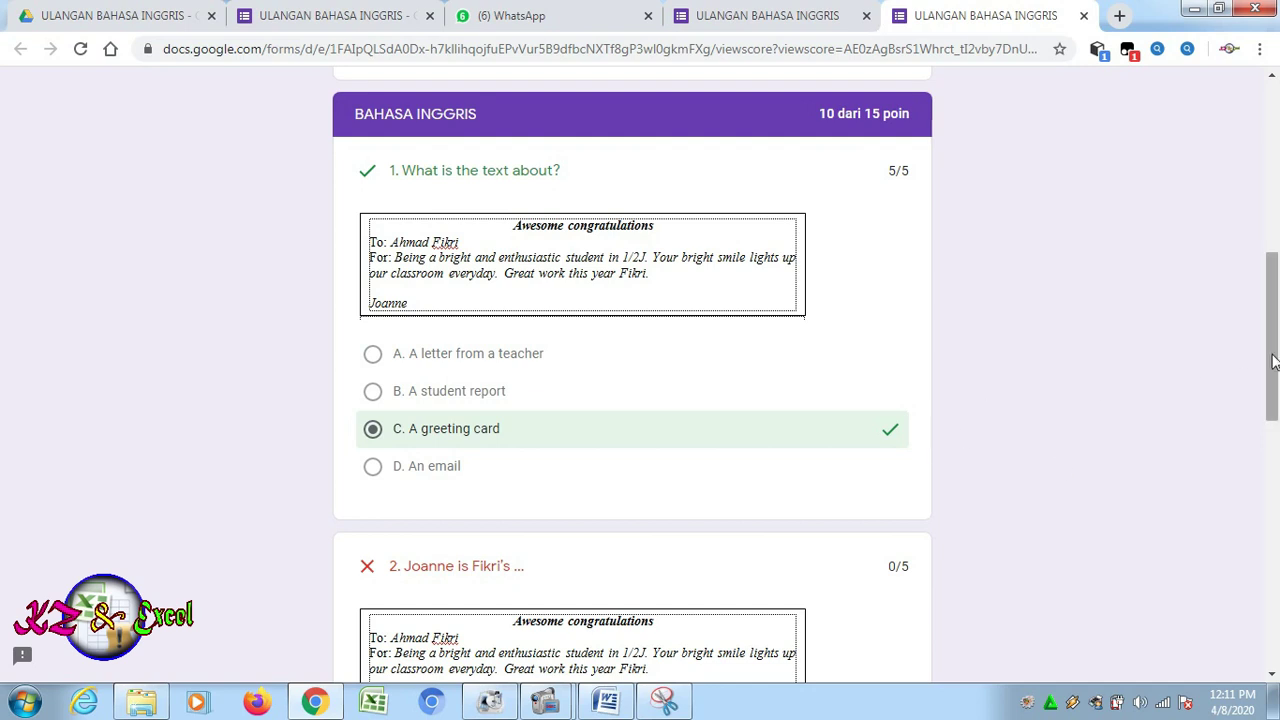
{"action": "left_click_drag", "start_coordinate": [1274, 362], "coordinate": [1246, 154]}
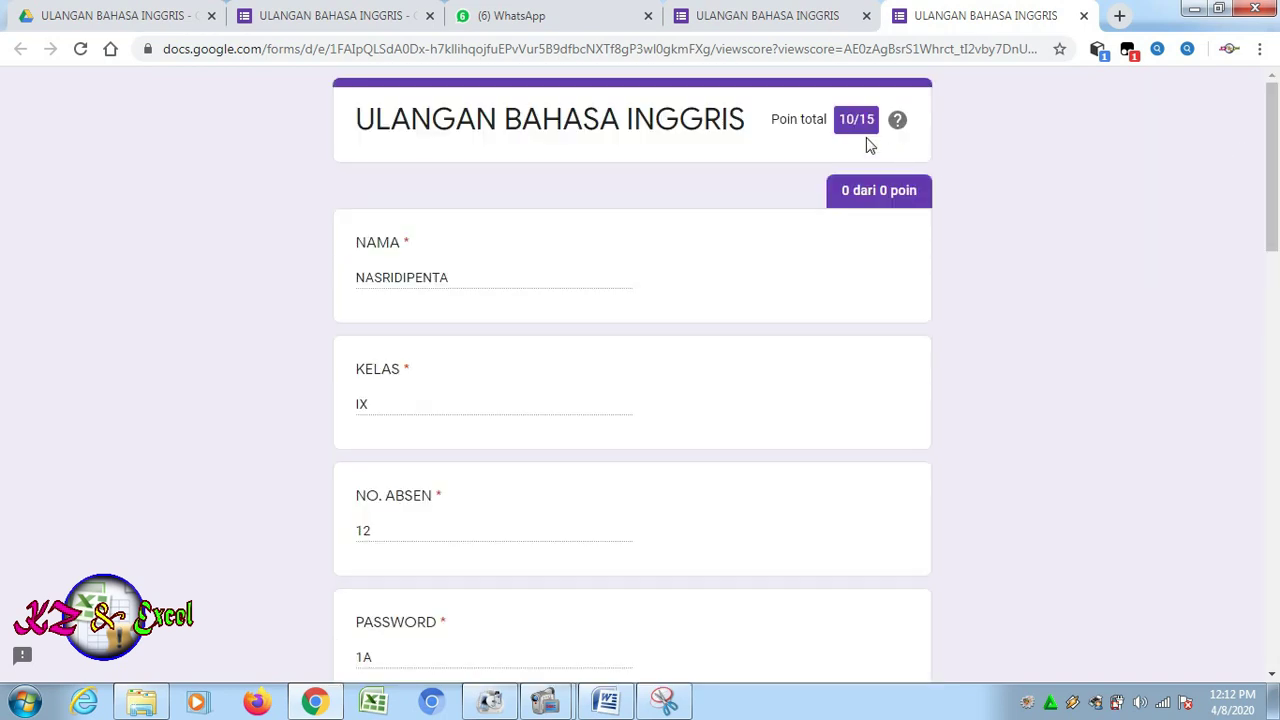